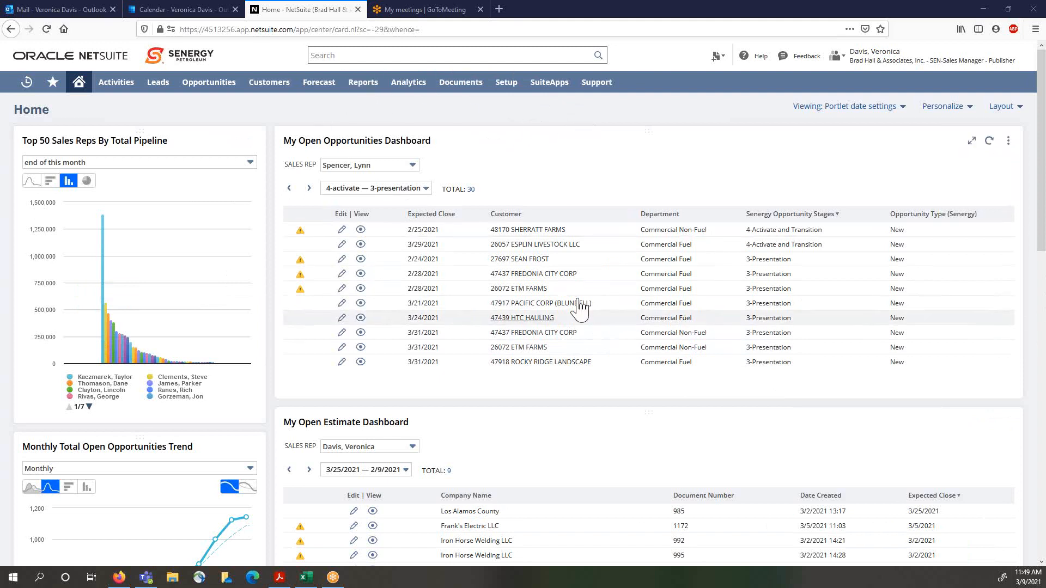
Step: Start creating a new lead record from the quick-create menu
left_click(371, 187)
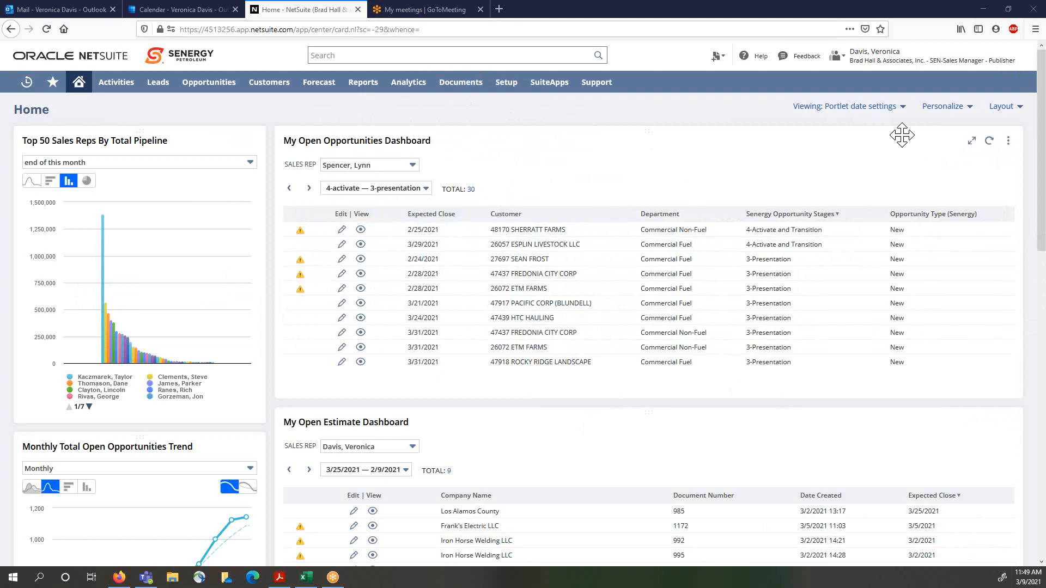
mouse_move(1002, 155)
scroll(504, 143, "down", 7)
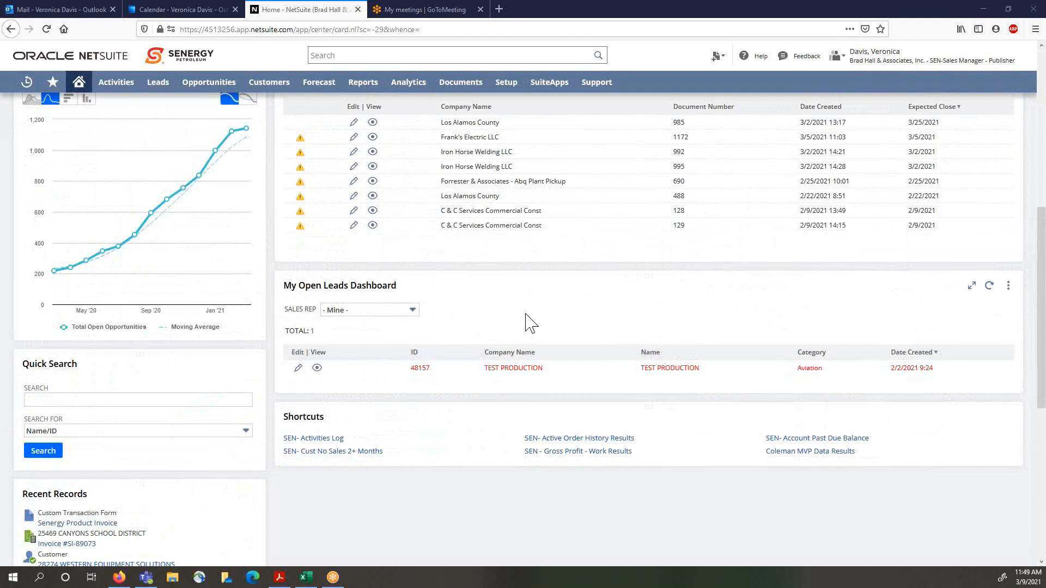
scroll(527, 322, "up", 7)
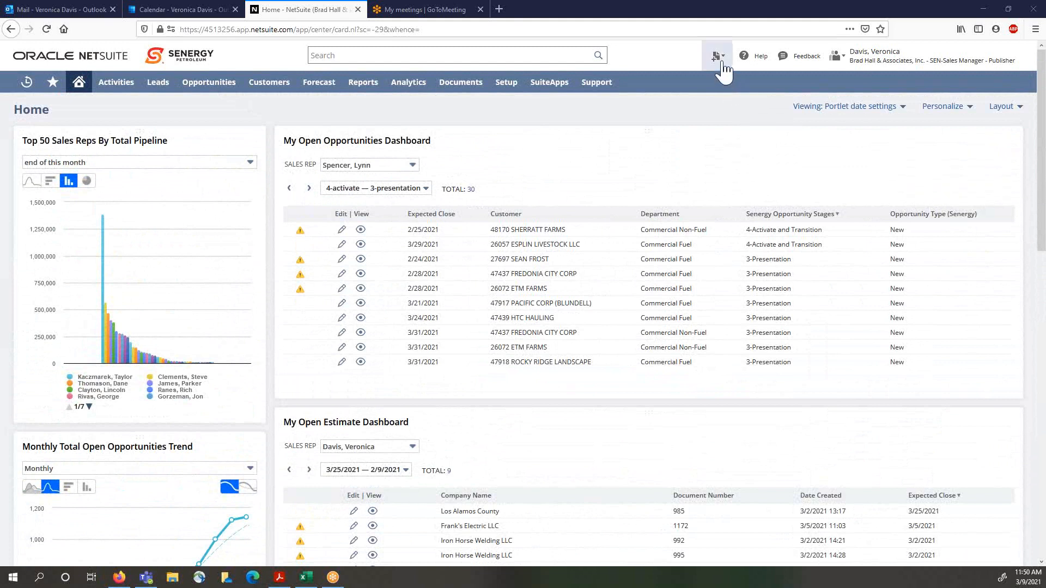
mouse_move(723, 63)
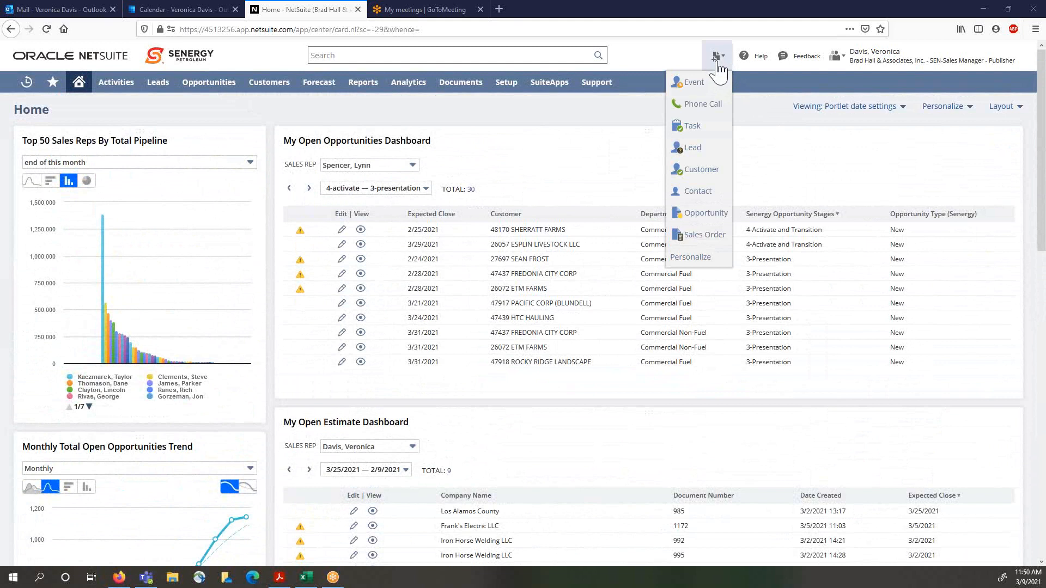
left_click(693, 148)
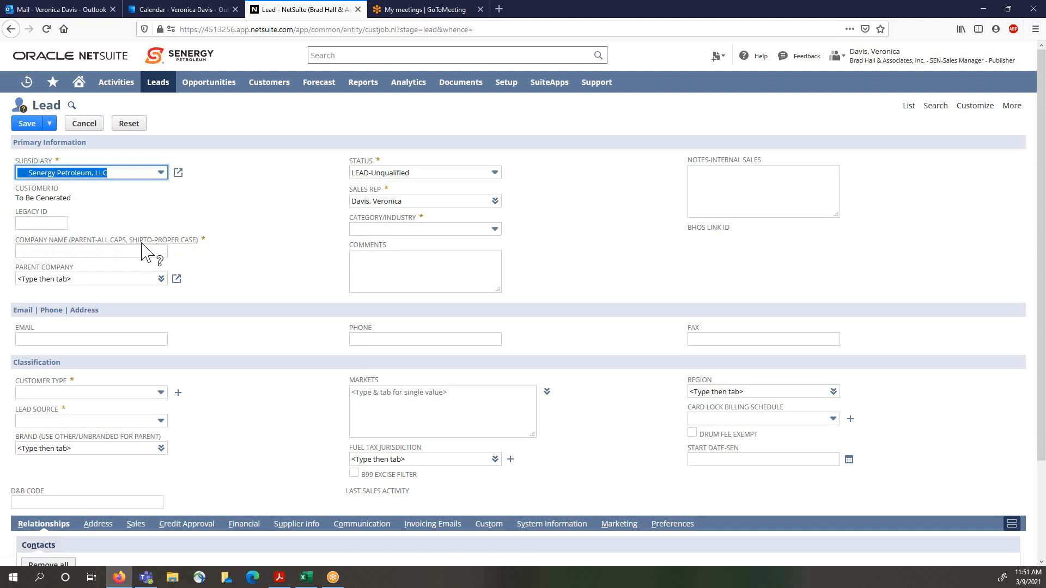
Step: Enter TEST 112 MARCH as the lead's company name
left_click(80, 251)
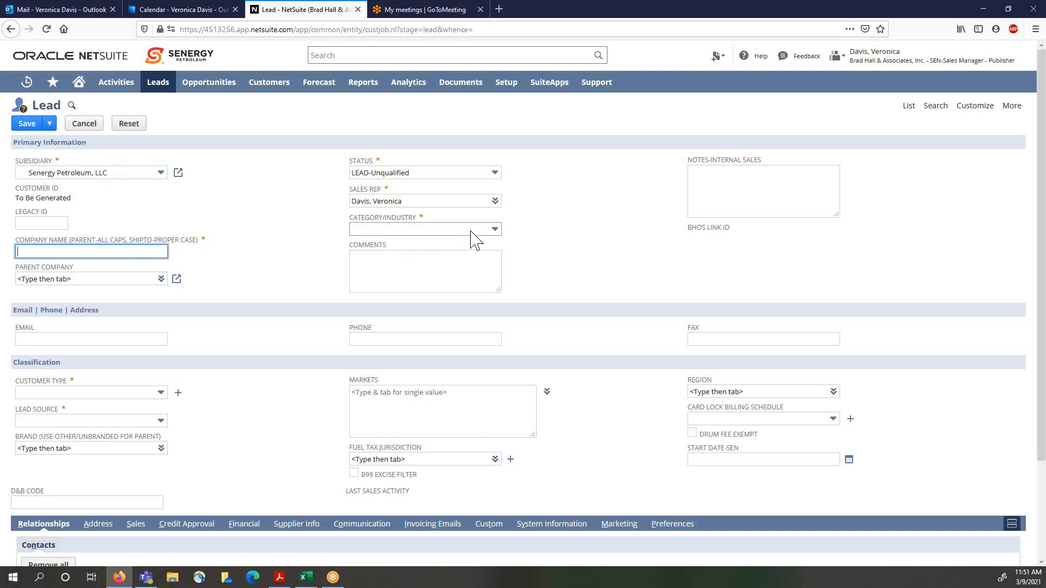
type("TES")
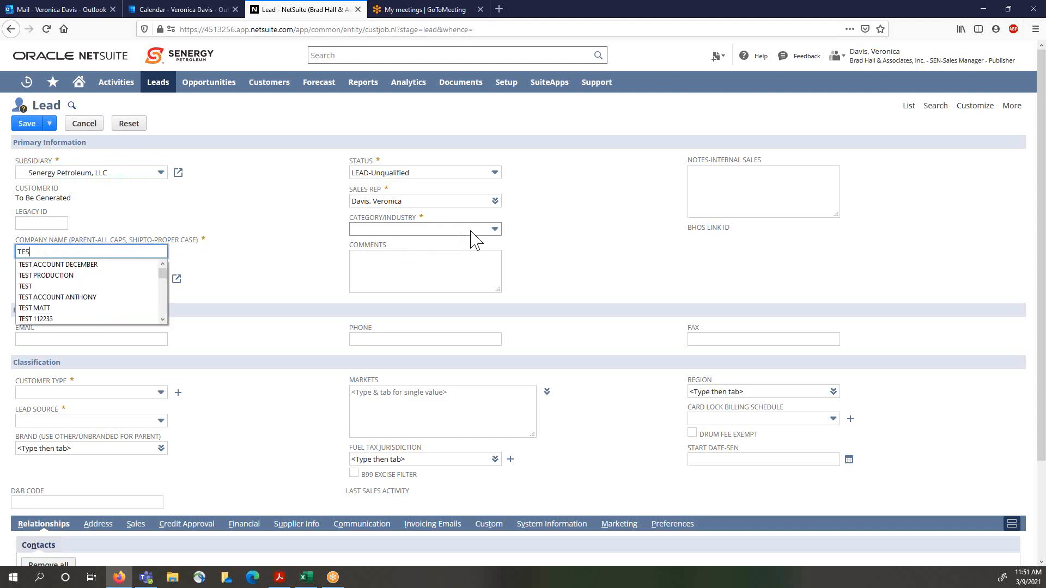
type("T 112")
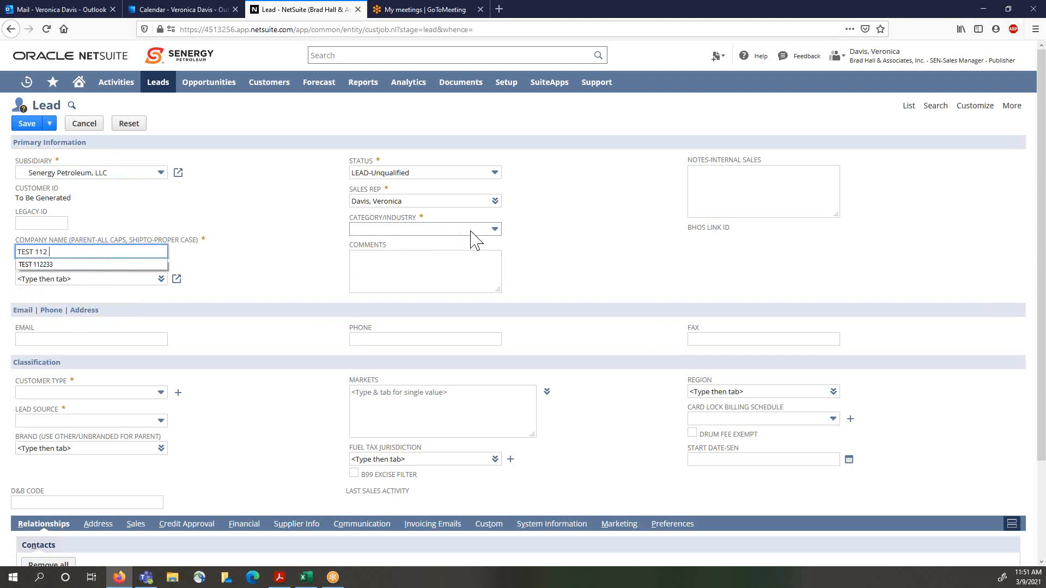
type(" MARCH")
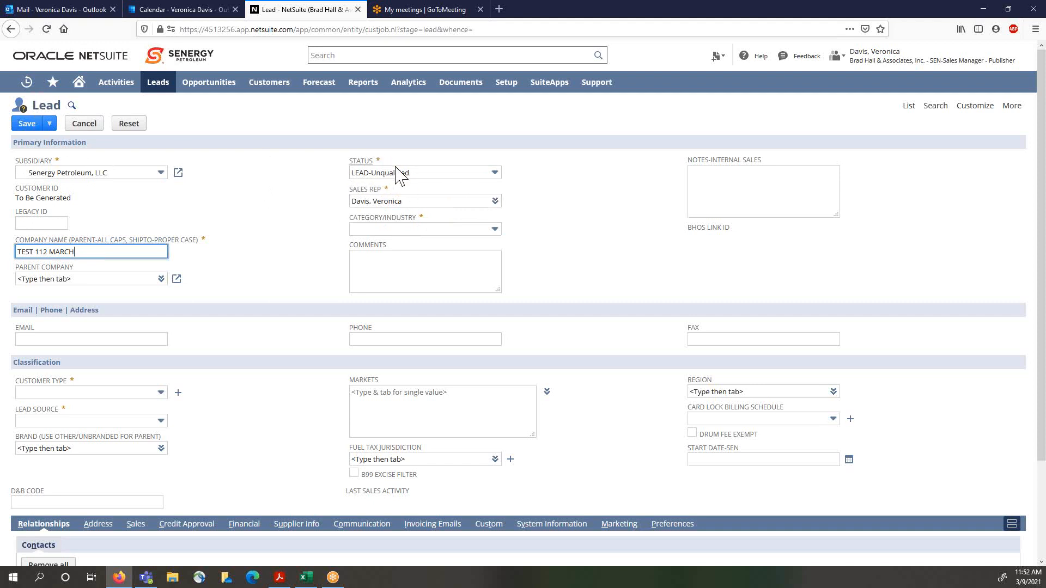
Step: Set the category/industry to Food Grade
left_click(488, 233)
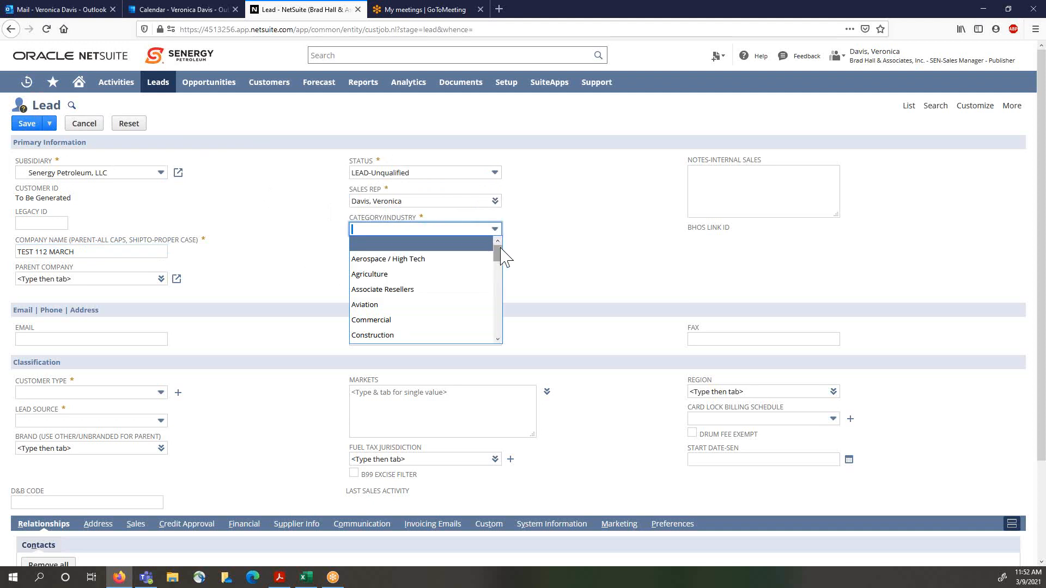
scroll(500, 265, "down", 4)
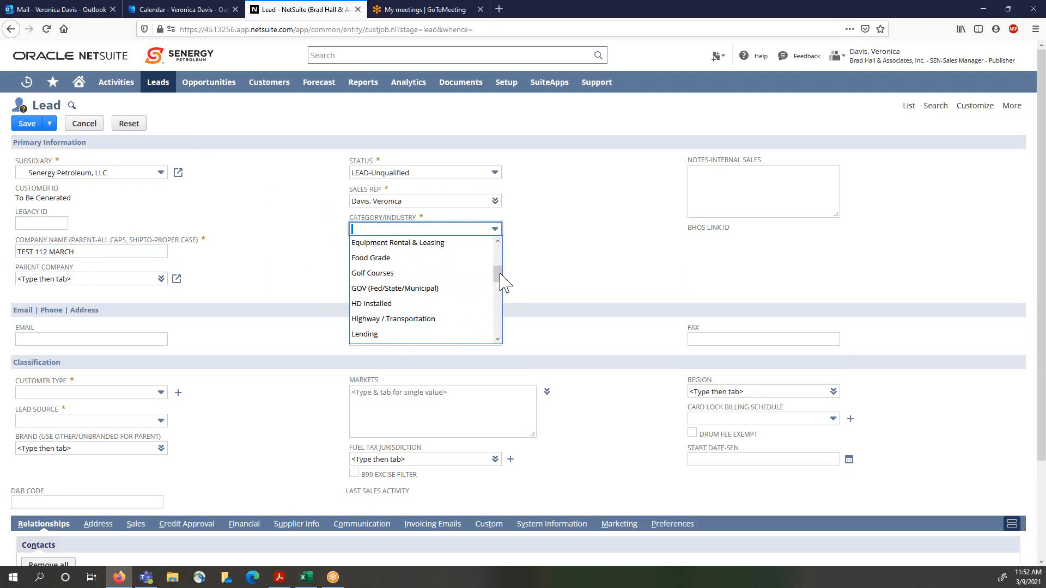
left_click(376, 260)
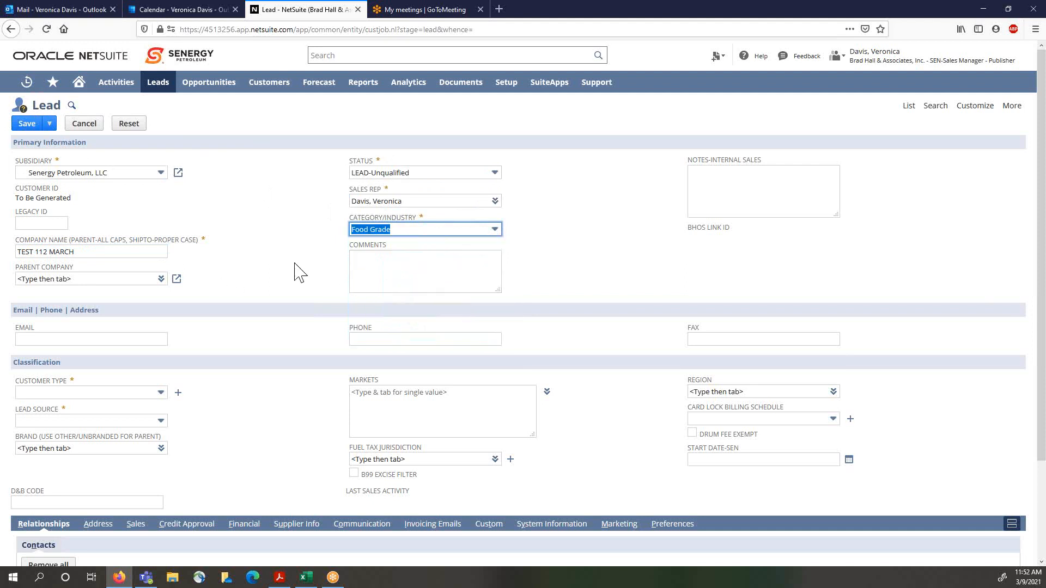
Step: Set the customer type to Parent and the lead source to Self-Generated
scroll(652, 237, "down", 2)
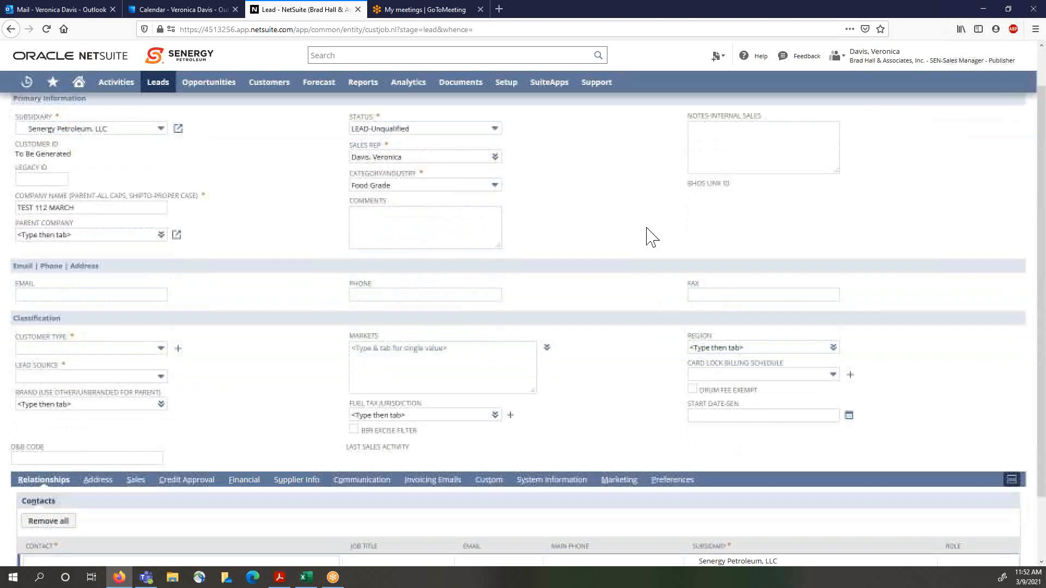
scroll(648, 236, "down", 2)
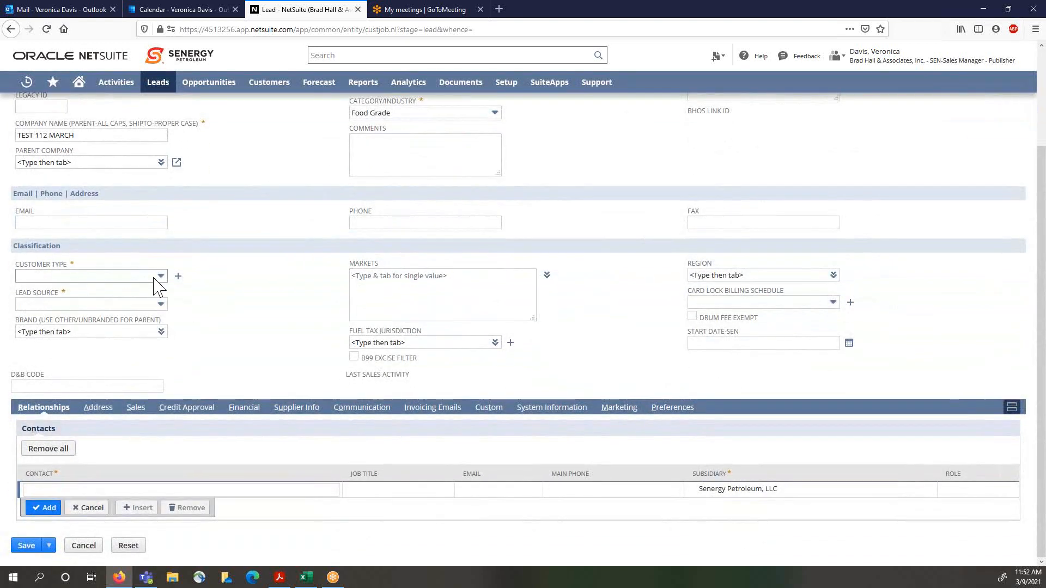
left_click(154, 278)
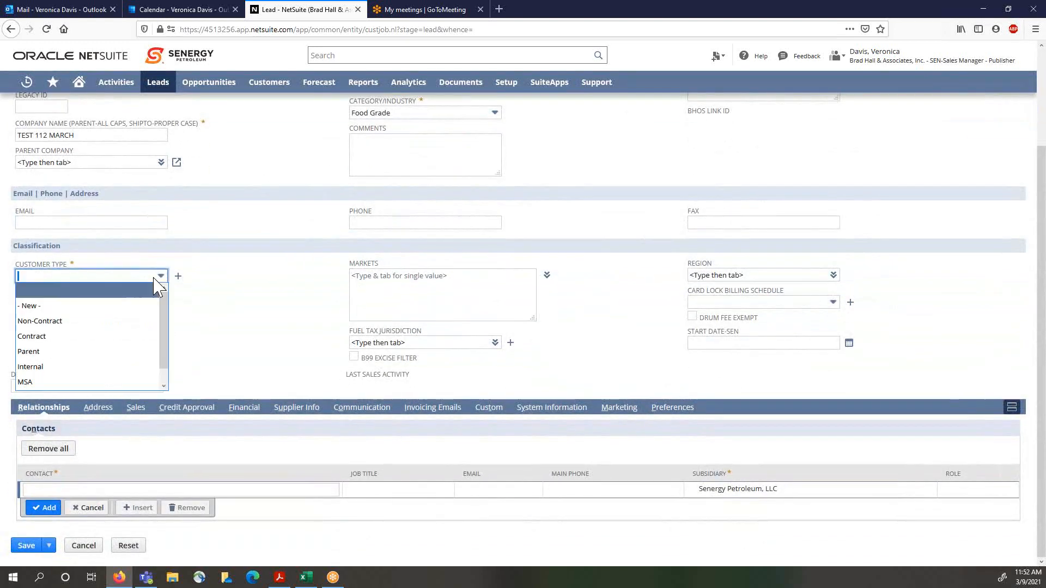
left_click(37, 353)
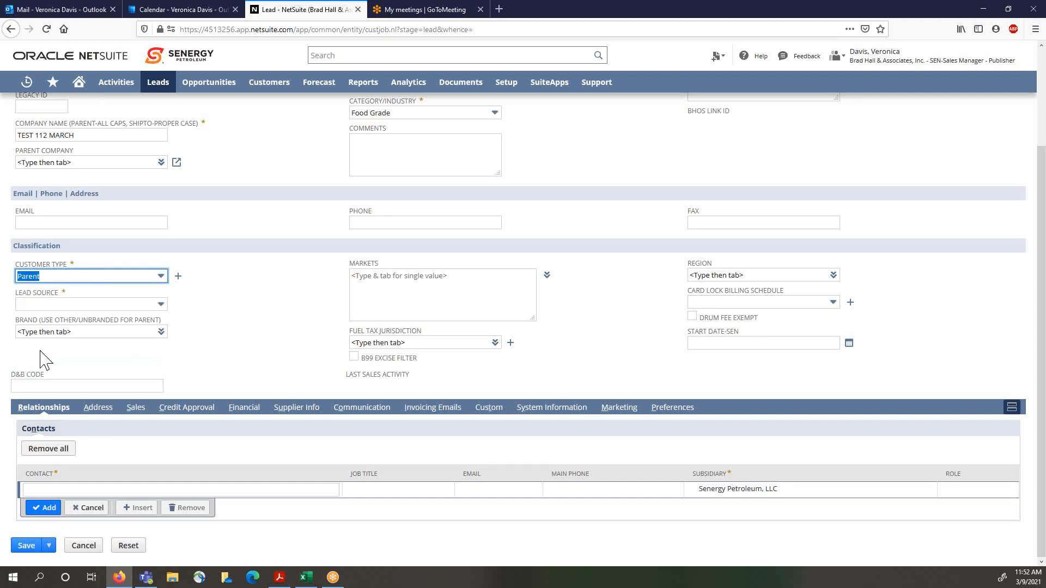
left_click(125, 305)
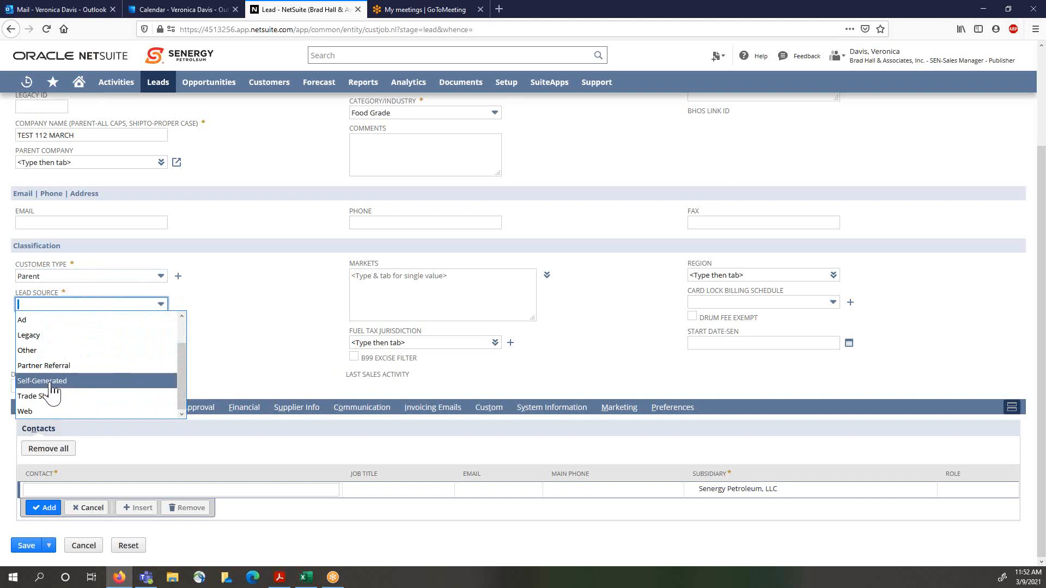
left_click(53, 384)
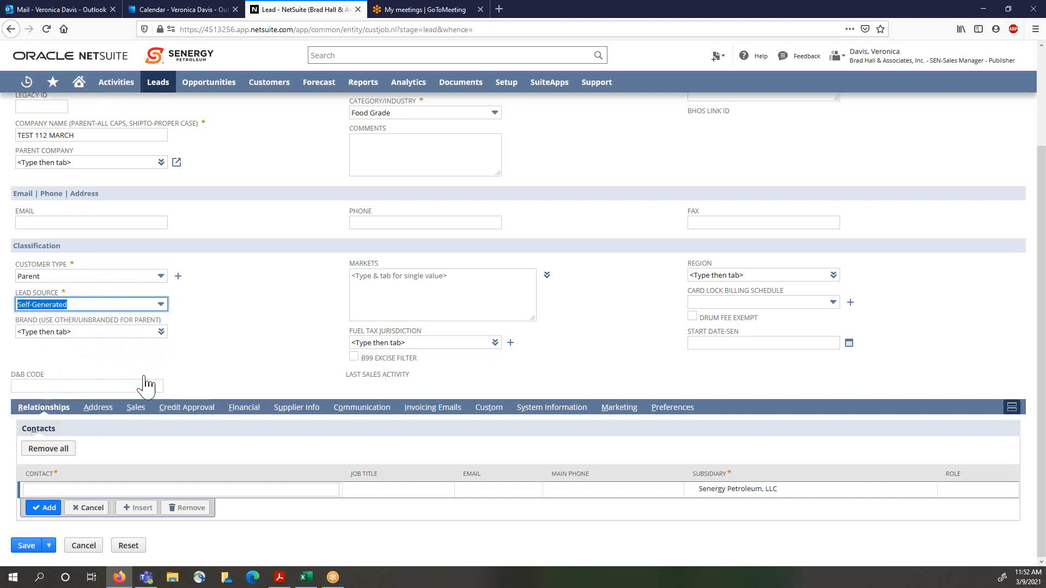
left_click(225, 356)
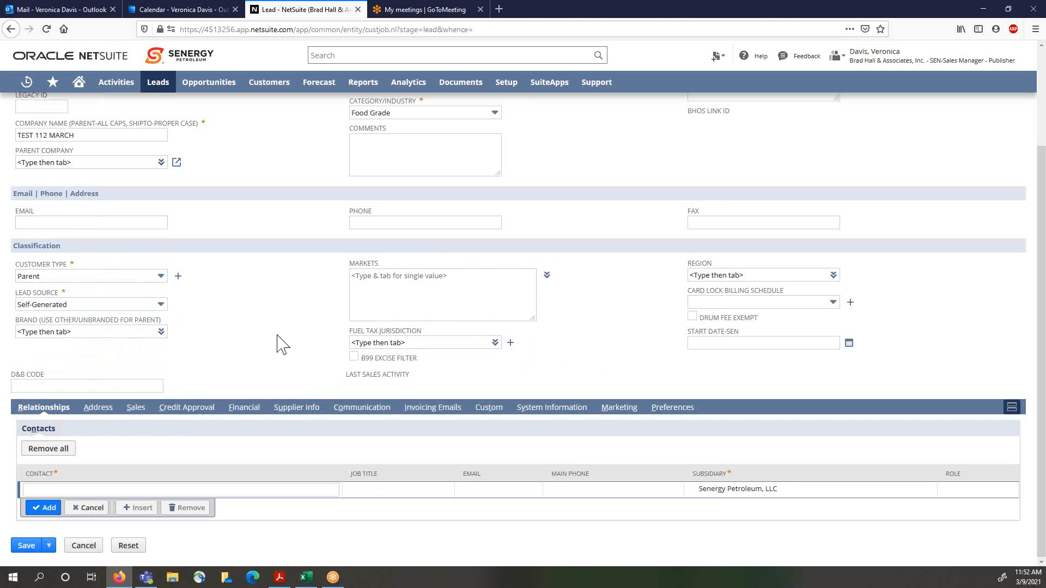
Step: Add a contact line named test contact test 112 to the lead's relationships
left_click(57, 489)
type("t")
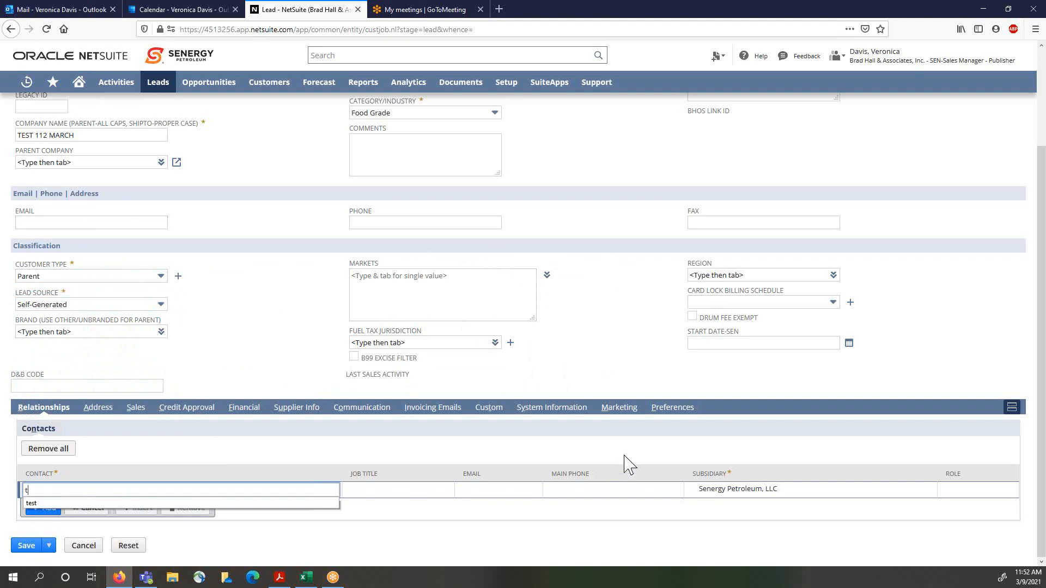
type("est contact test 1")
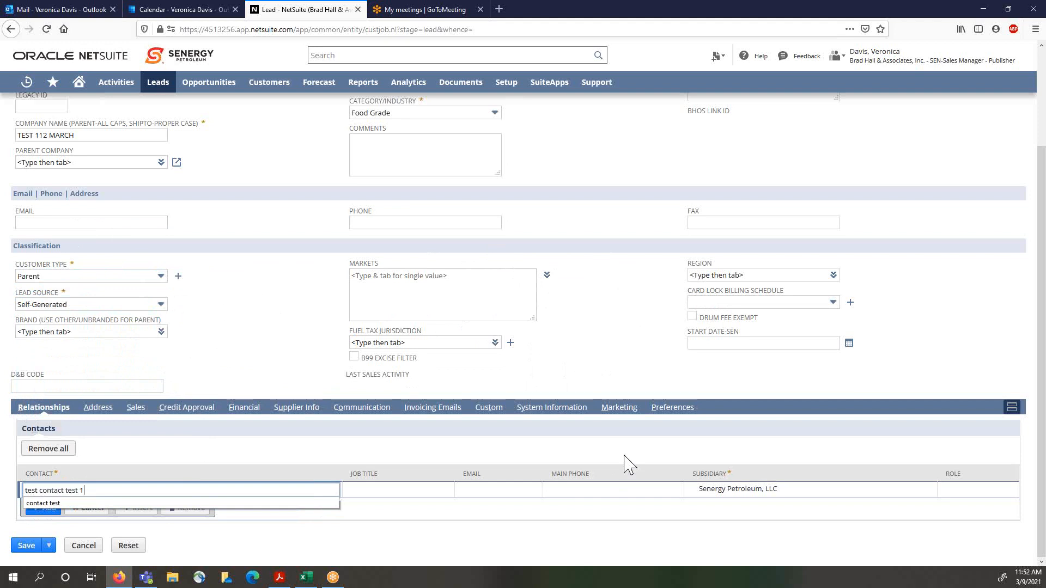
type("12")
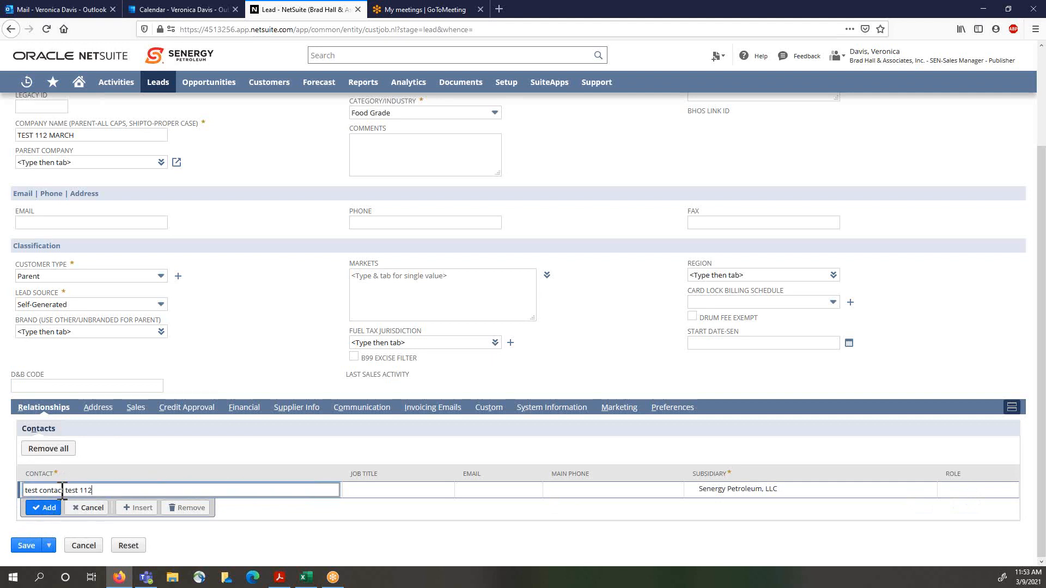
left_click(396, 490)
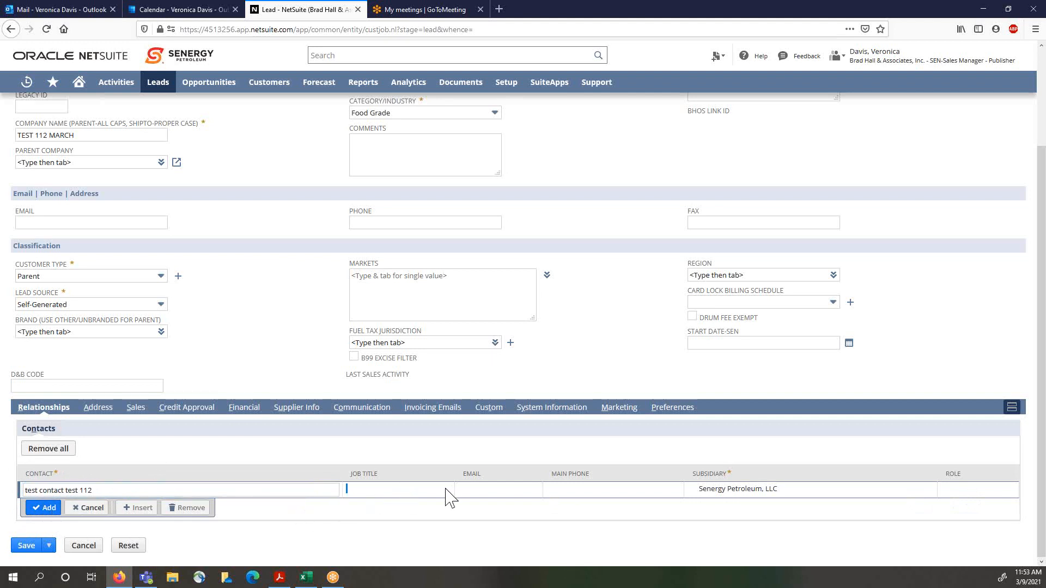
left_click(477, 493)
left_click(636, 493)
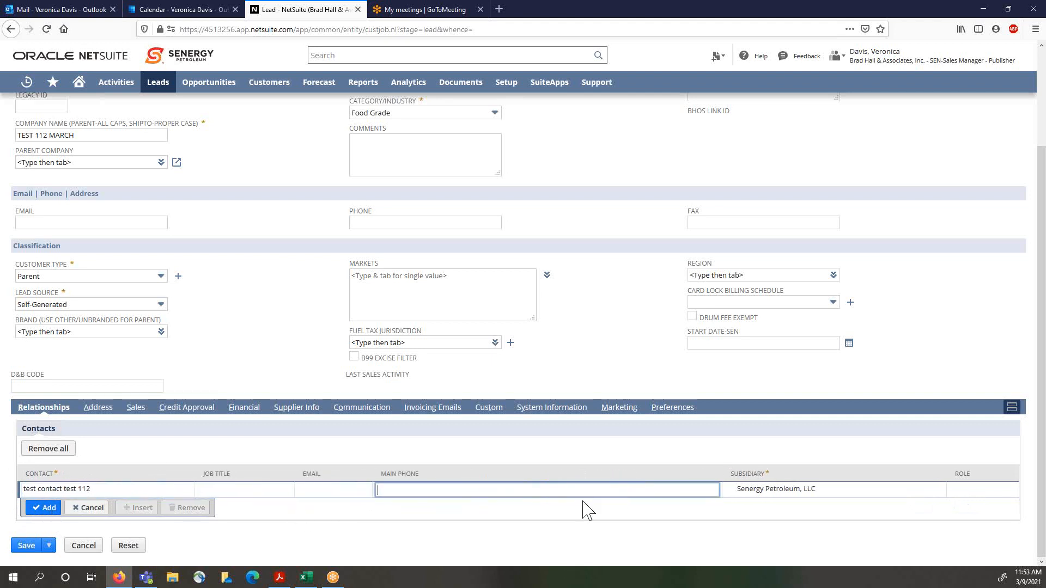
left_click(45, 508)
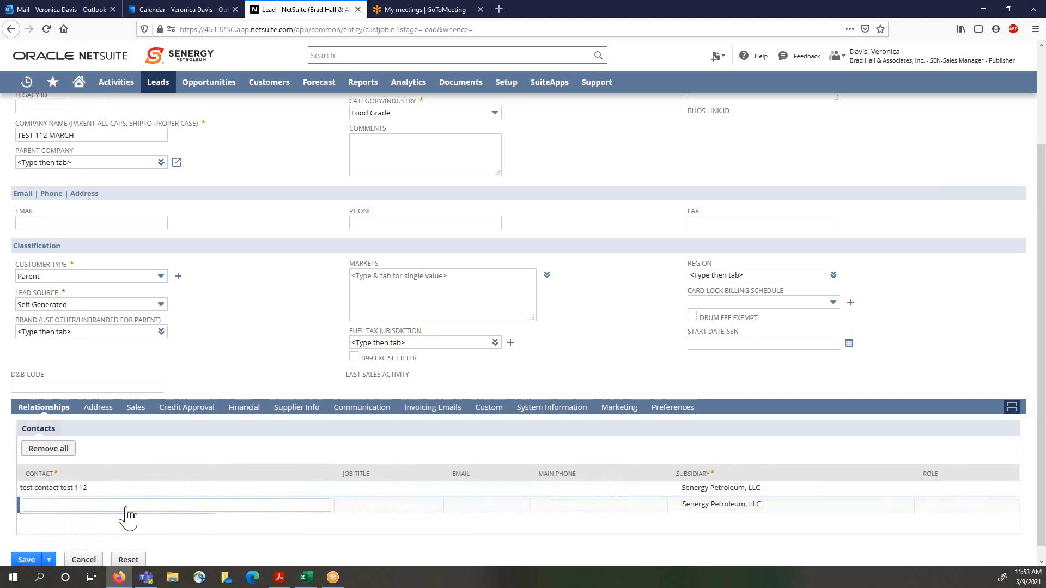
Step: Edit the lead's default address, choosing state Arizona and city show lo, and add the address line
left_click(93, 413)
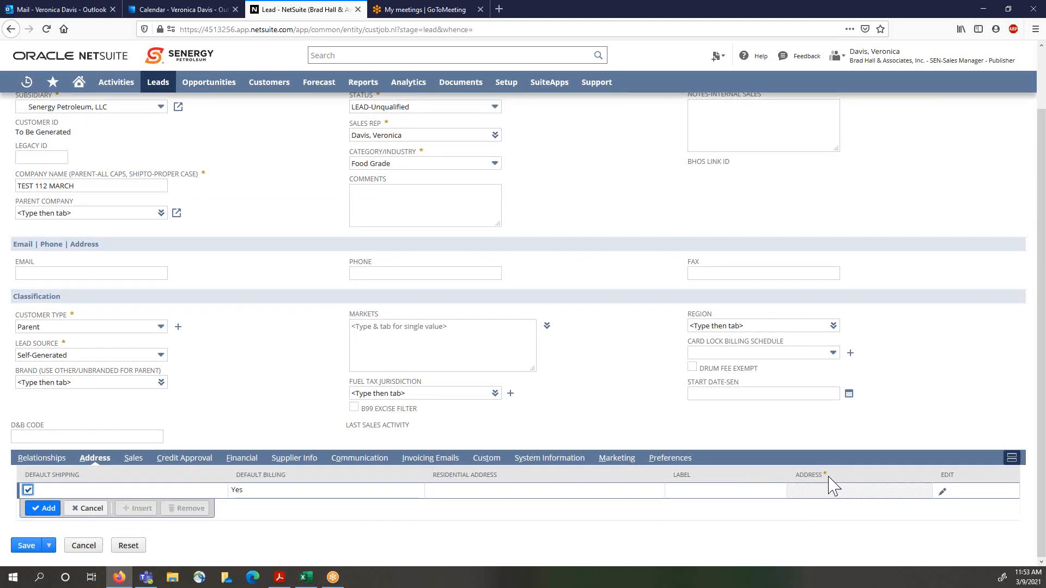
left_click(942, 493)
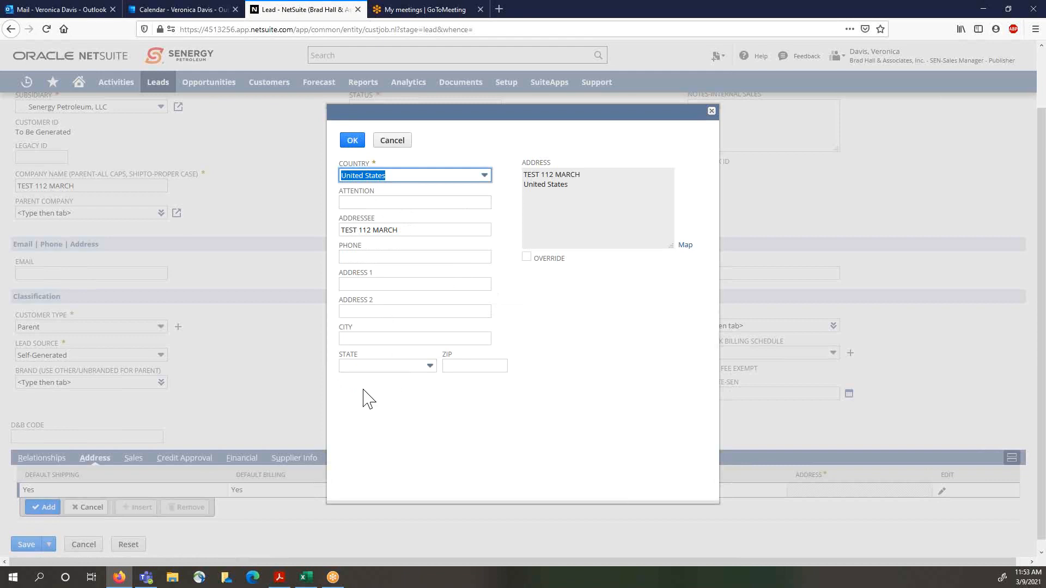
left_click(364, 368)
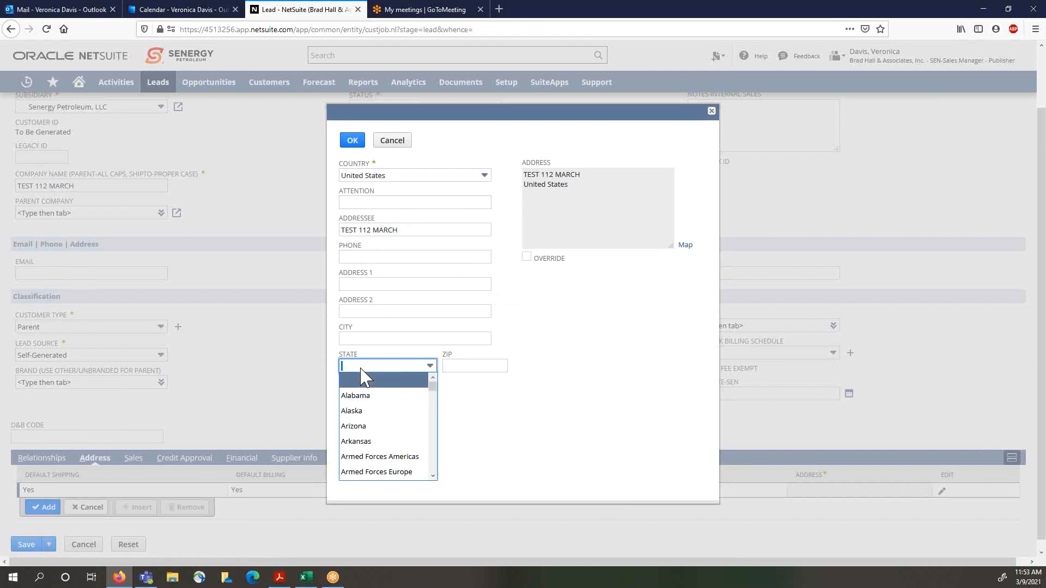
left_click(368, 427)
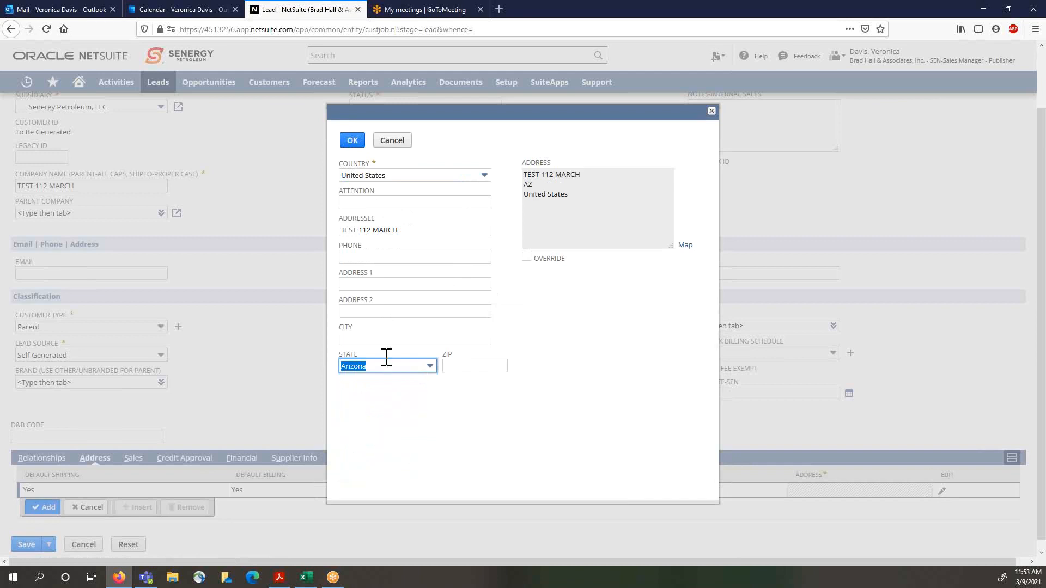
left_click(366, 339)
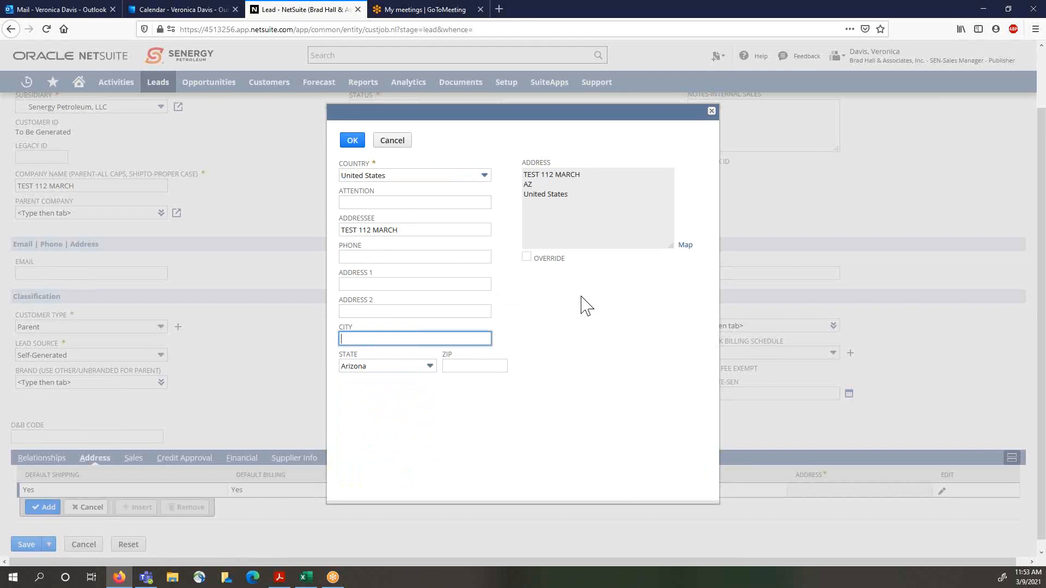
type("show lo")
left_click(352, 140)
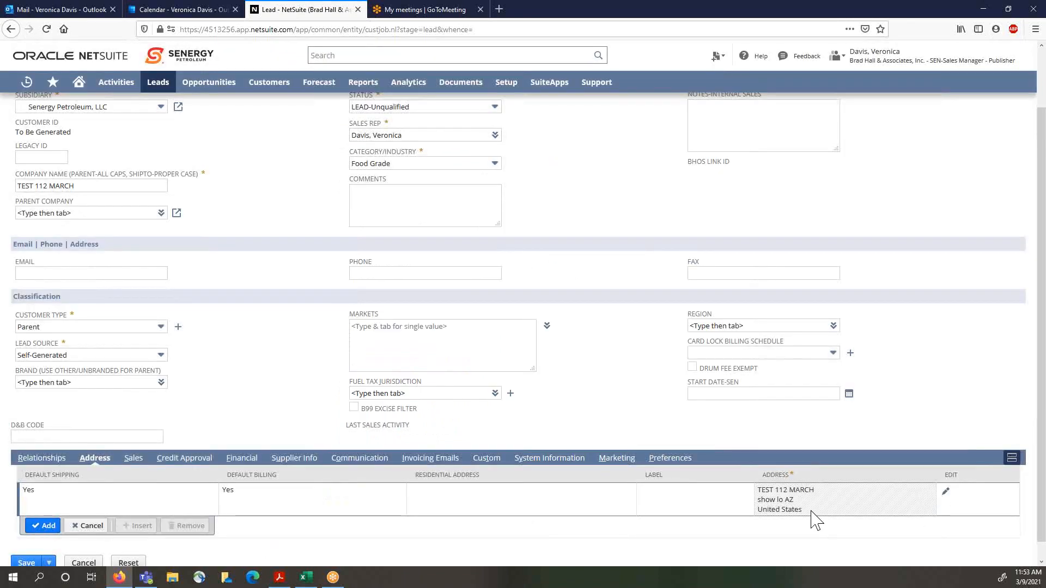
left_click(44, 526)
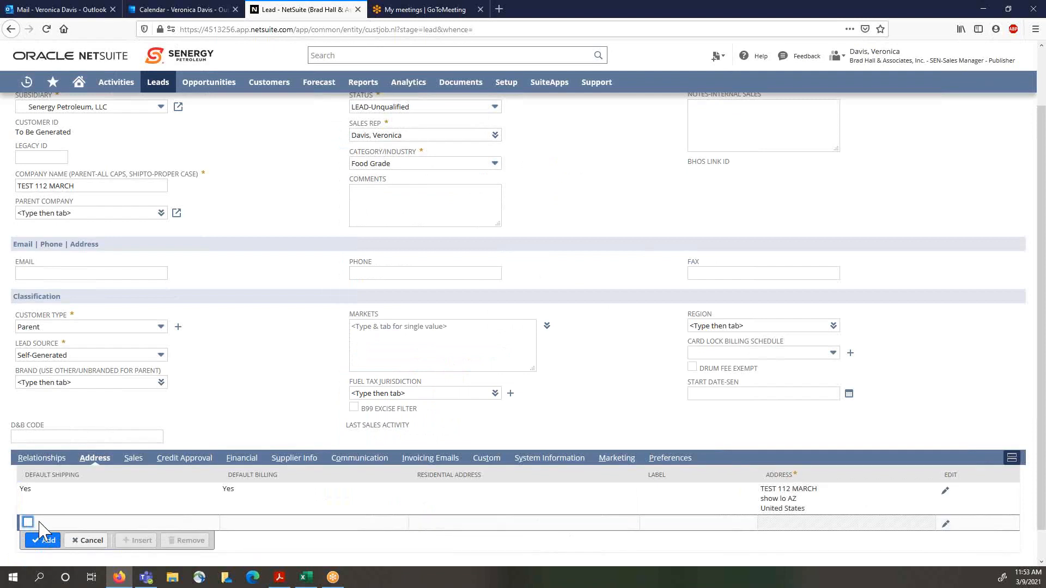
Step: Review the lead's contacts list in the relationships section
scroll(270, 379, "down", 1)
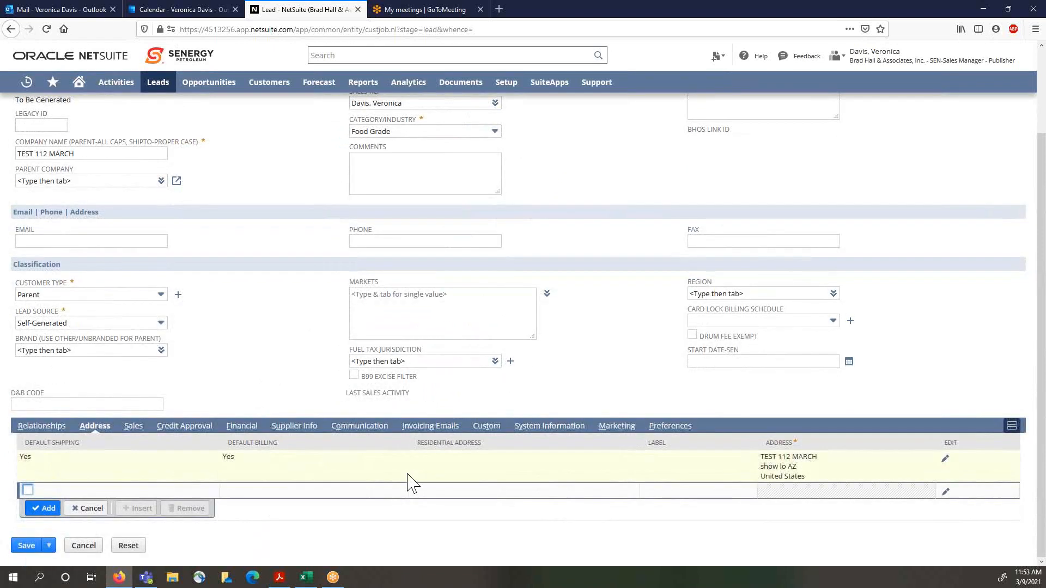
left_click(52, 428)
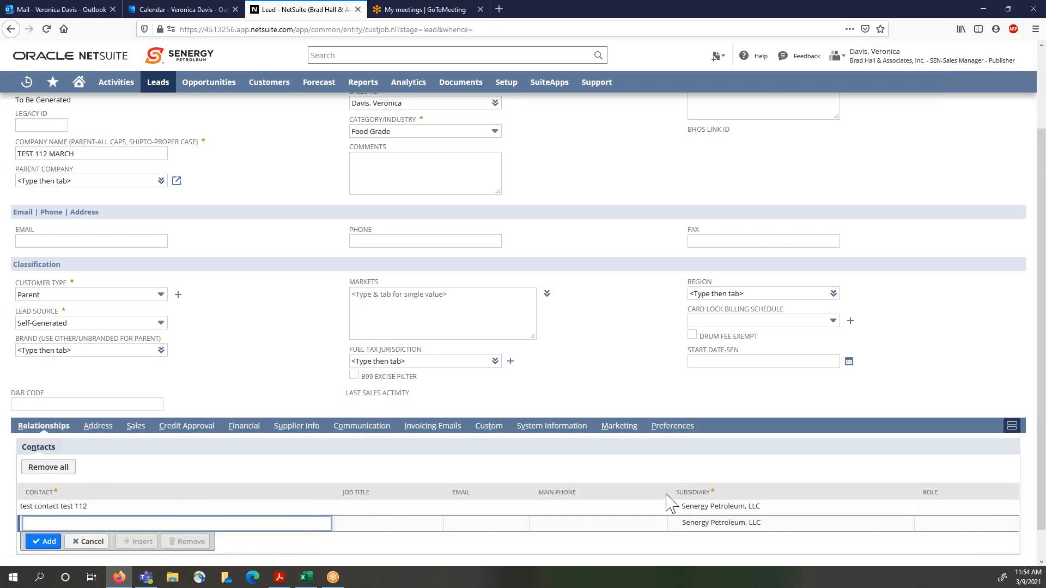
scroll(275, 369, "up", 3)
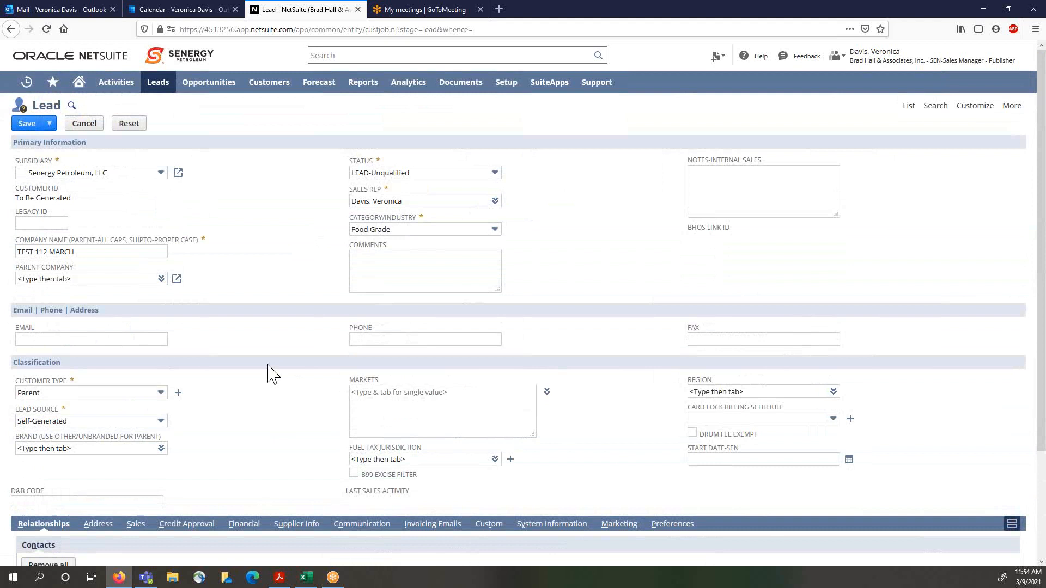
Step: Save the lead and create a new Opportunity for it
left_click(27, 126)
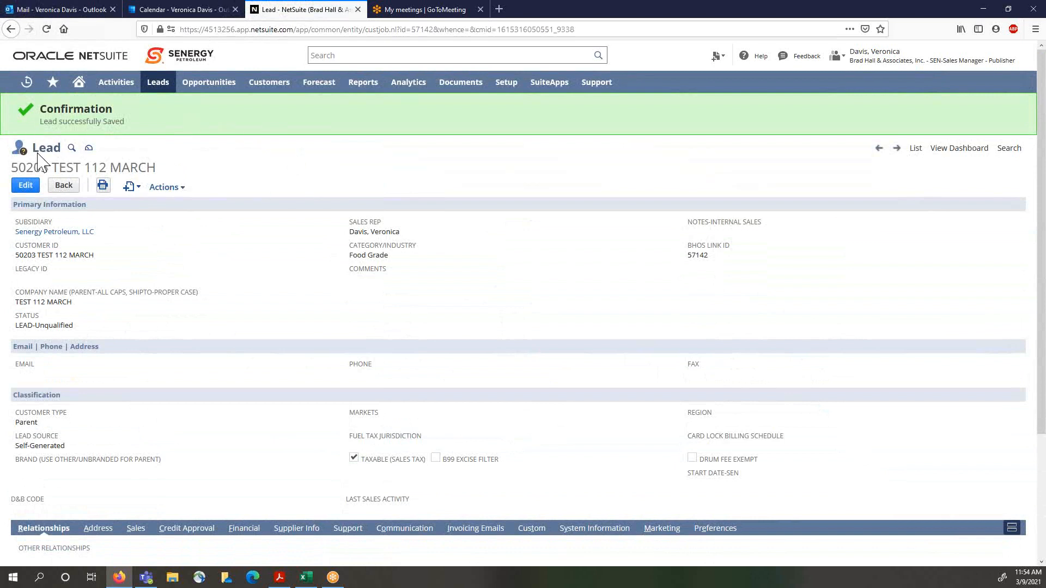
left_click(180, 187)
left_click(141, 188)
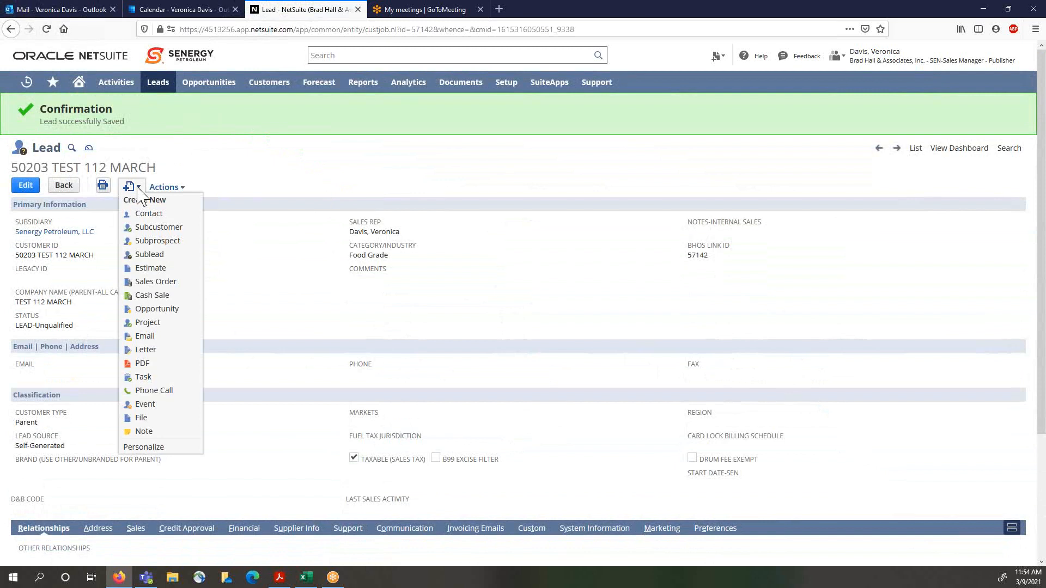
left_click(158, 309)
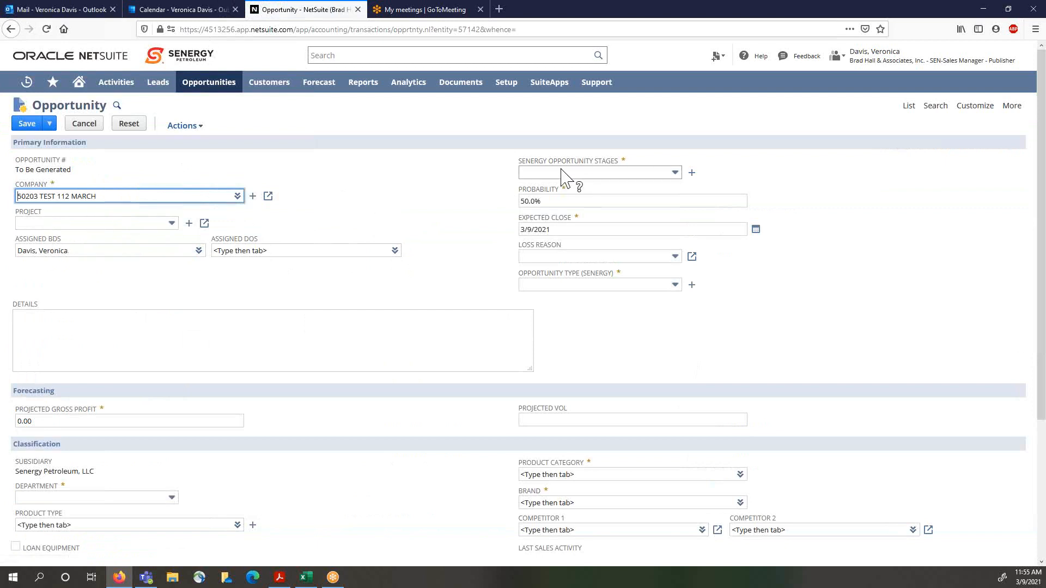
Step: Set the opportunity stage to 3-Presentation
left_click(674, 173)
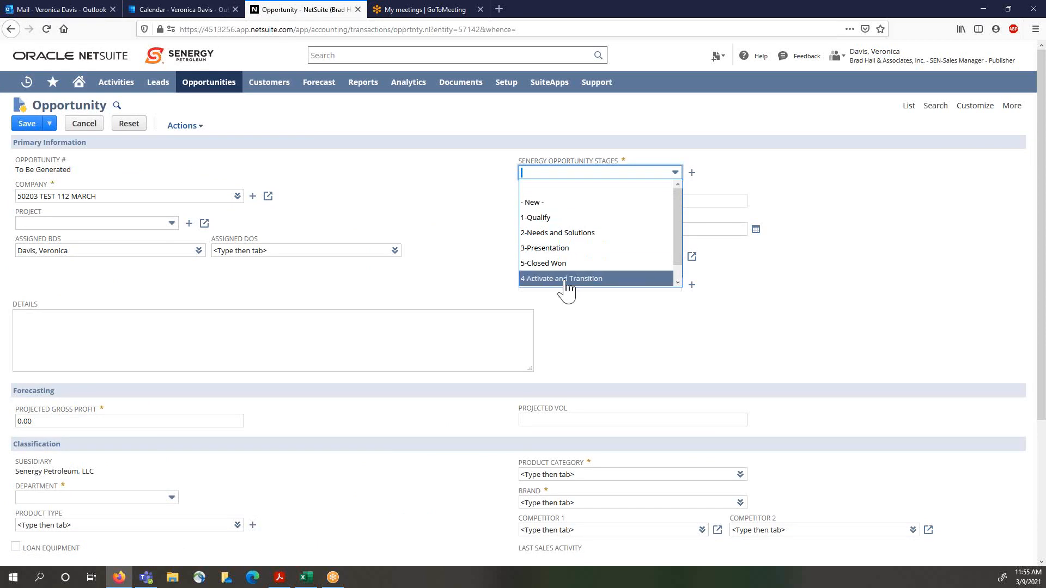
scroll(566, 280, "down", 1)
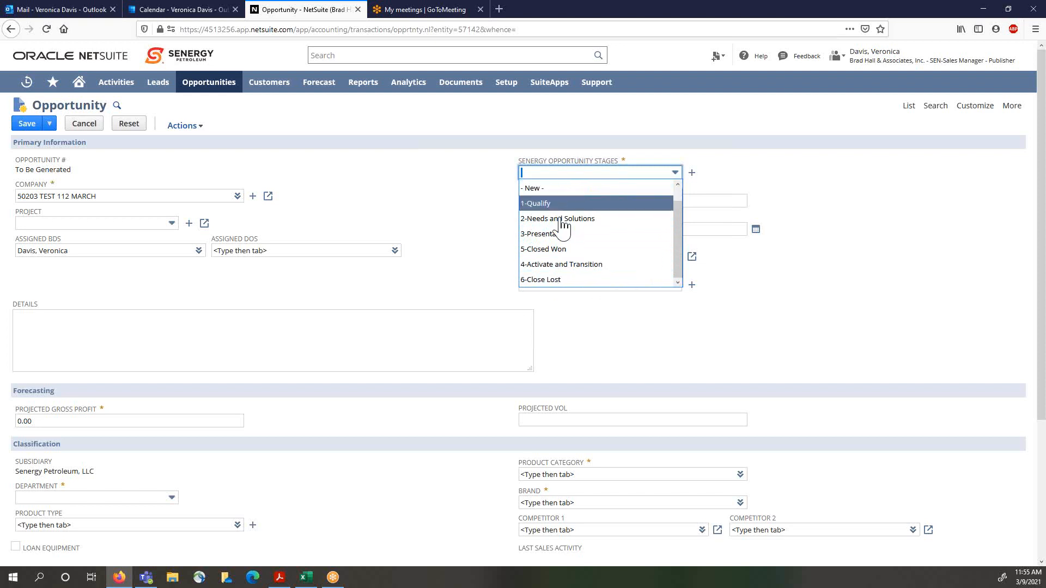
left_click(547, 235)
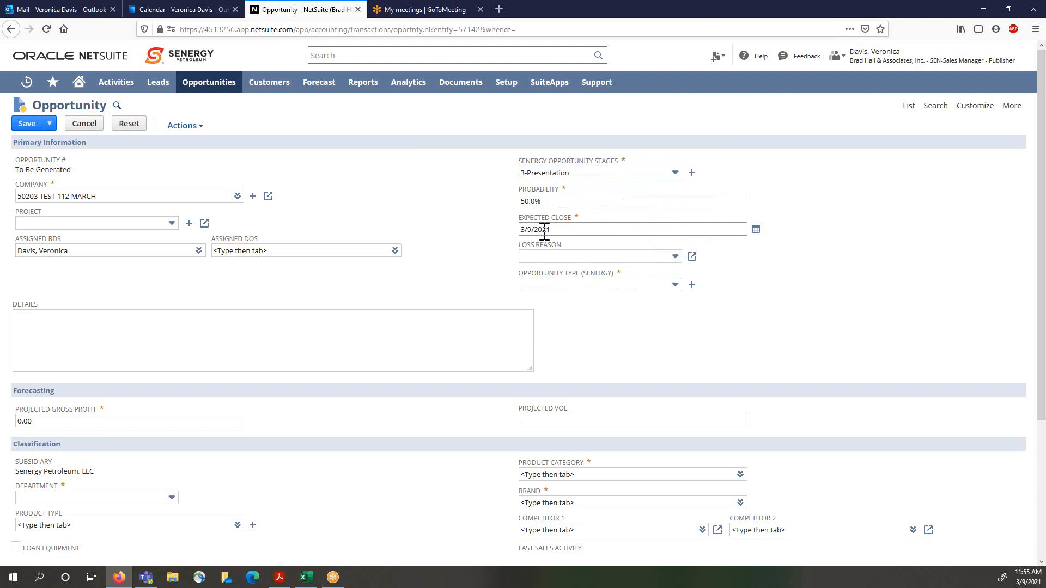
Step: Set the expected close date to 5/26/2021 using the date picker
left_click(756, 231)
left_click(750, 247)
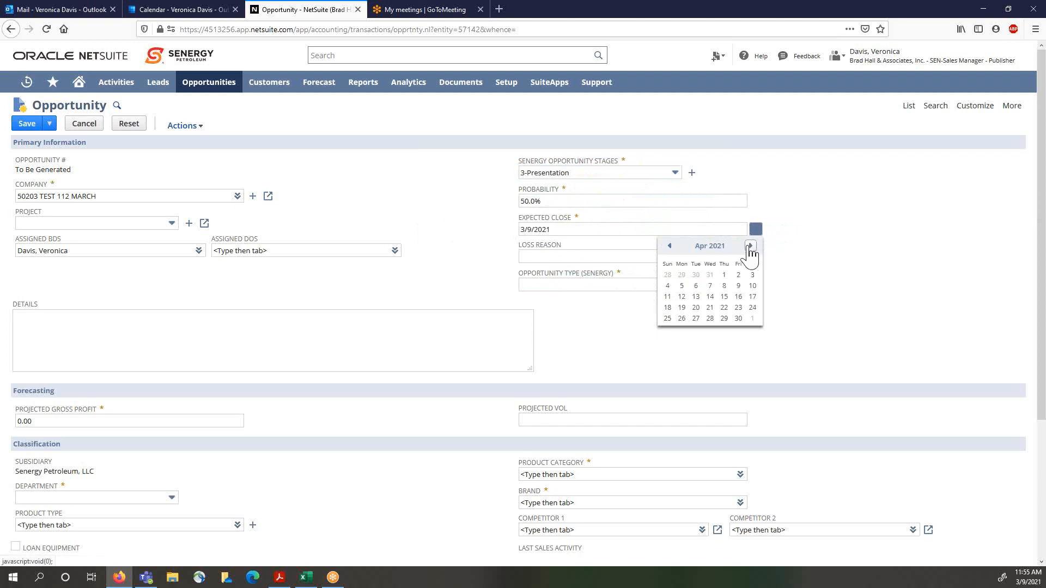
left_click(750, 247)
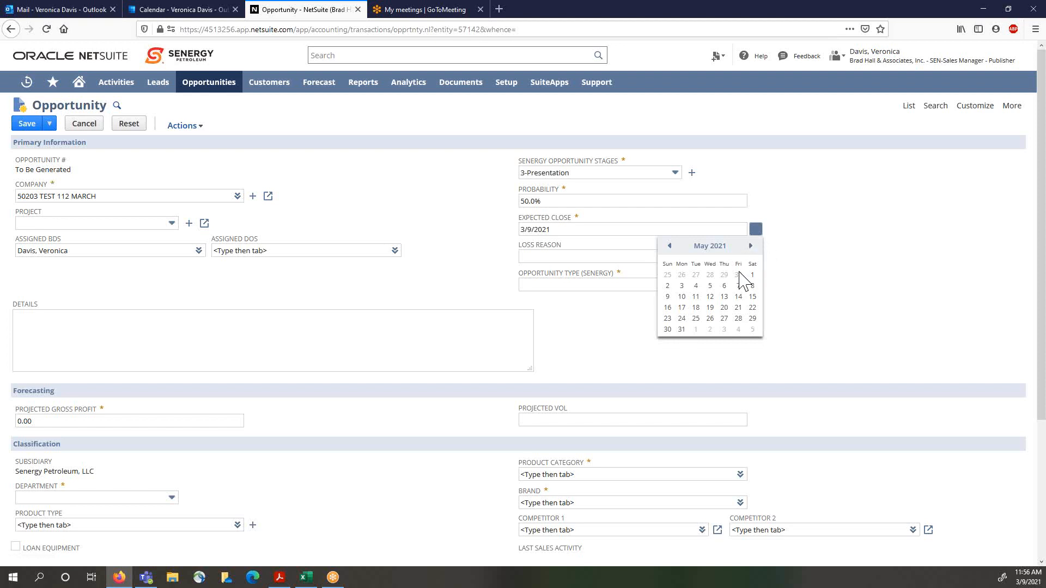
left_click(710, 319)
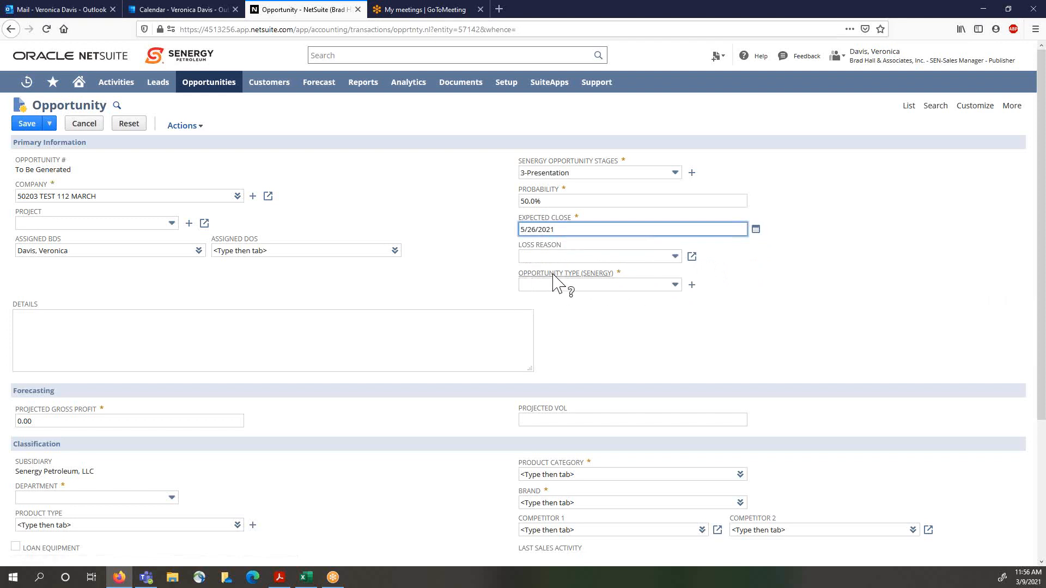
Step: Set the opportunity type to New and enter the details '3/9/2021 next step goes here'
left_click(675, 285)
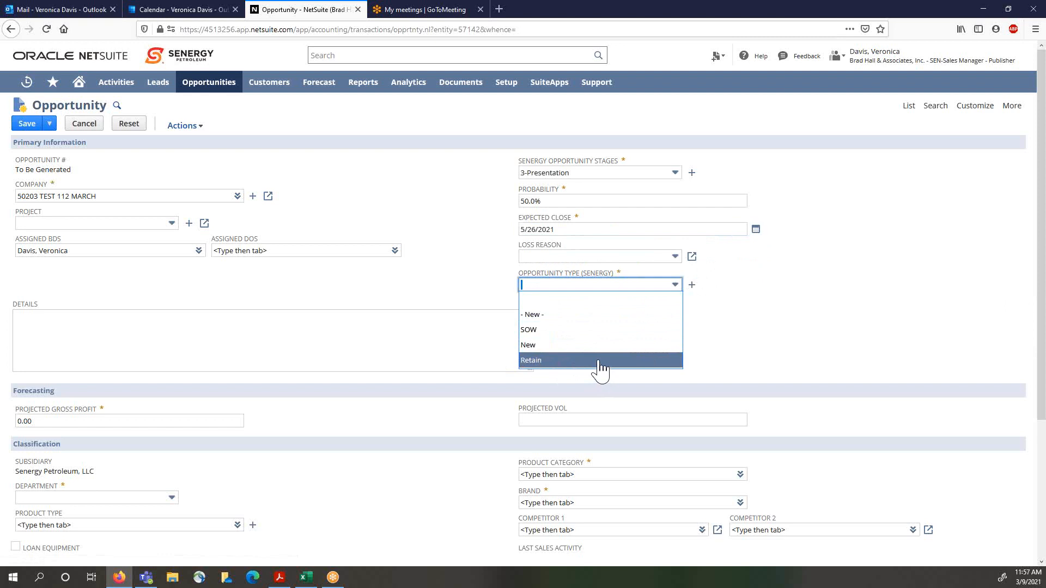
left_click(547, 345)
left_click(302, 334)
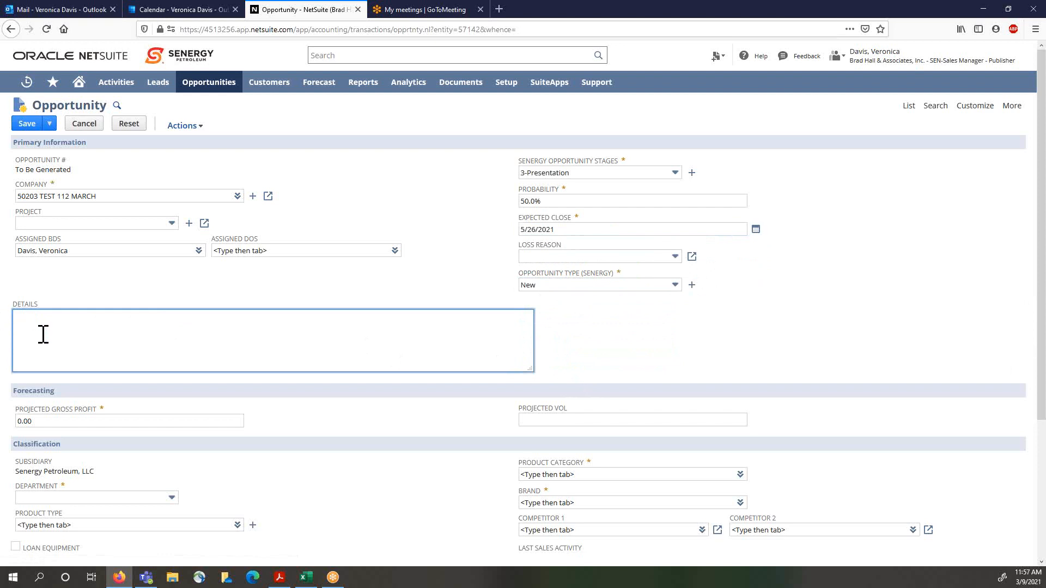
type("3/9/2021")
type("next step goes here")
Step: Set the projected volume to 2000 and the projected gross profit to 4,000
left_click(110, 423)
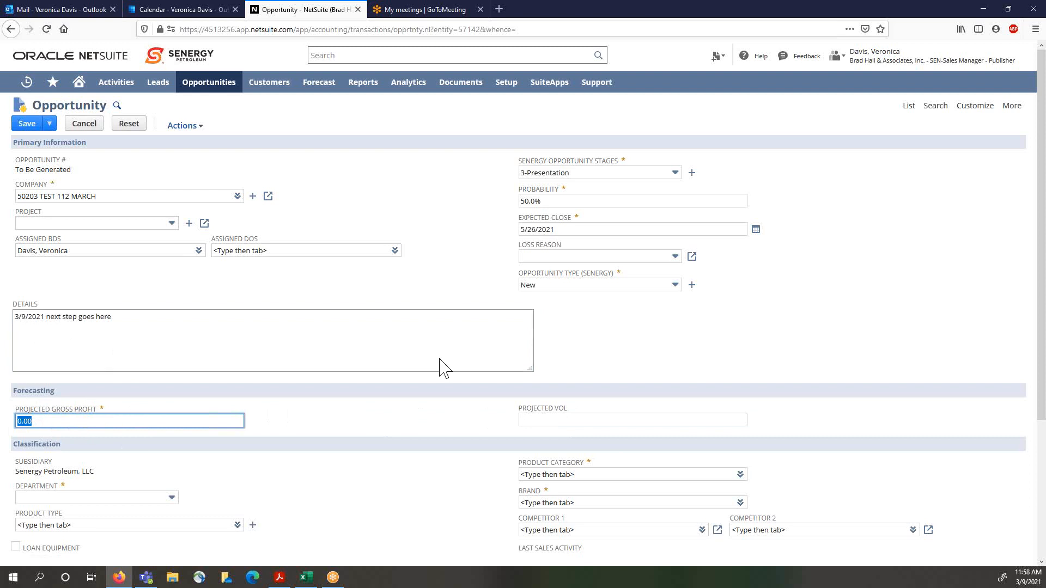
left_click(544, 420)
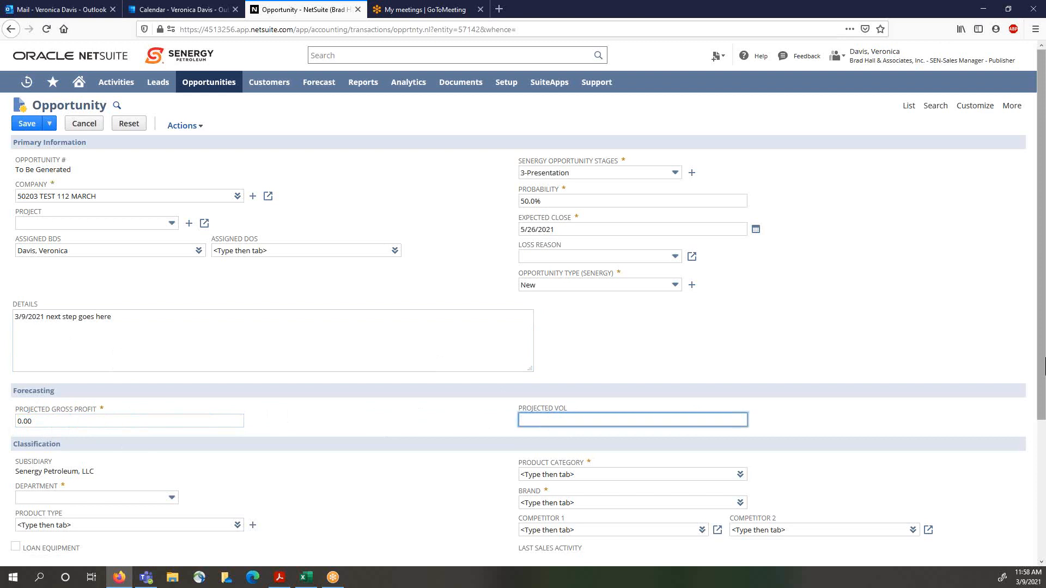
type("2000")
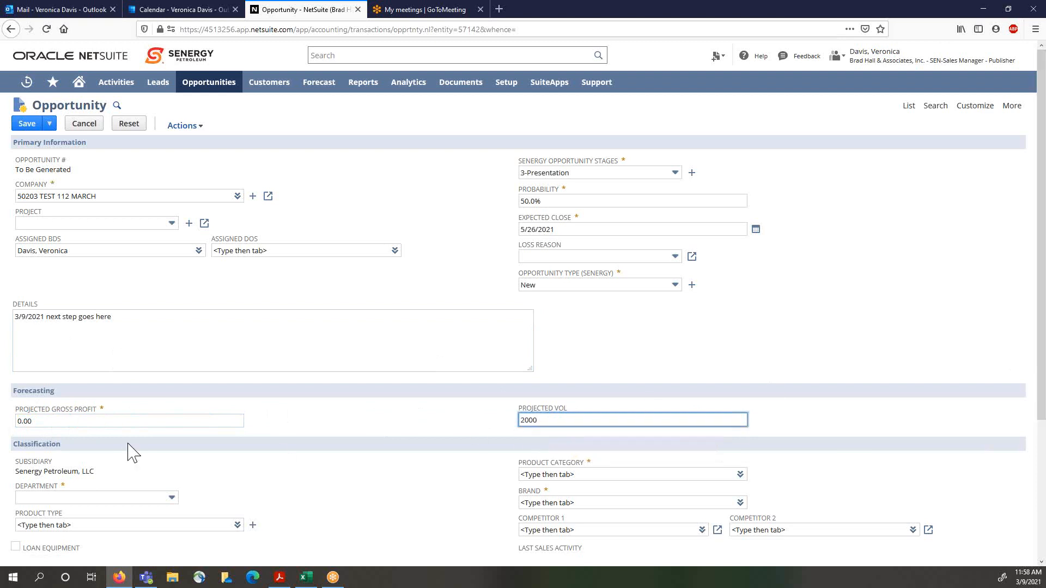
left_click(93, 421)
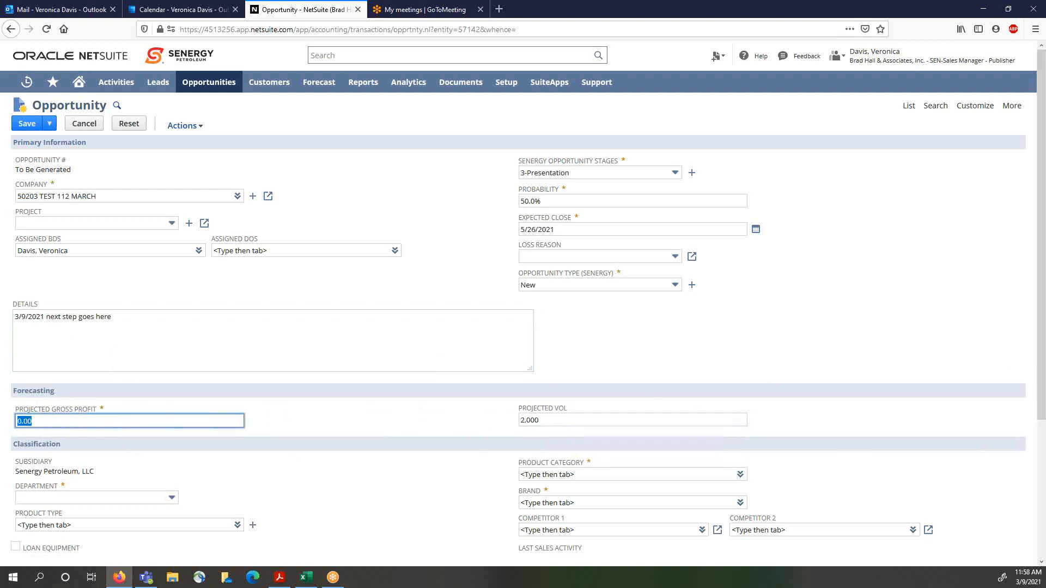
type("4,00")
type("0")
left_click(285, 419)
Step: Set the department to Commercial Non-Fuel
scroll(318, 426, "down", 2)
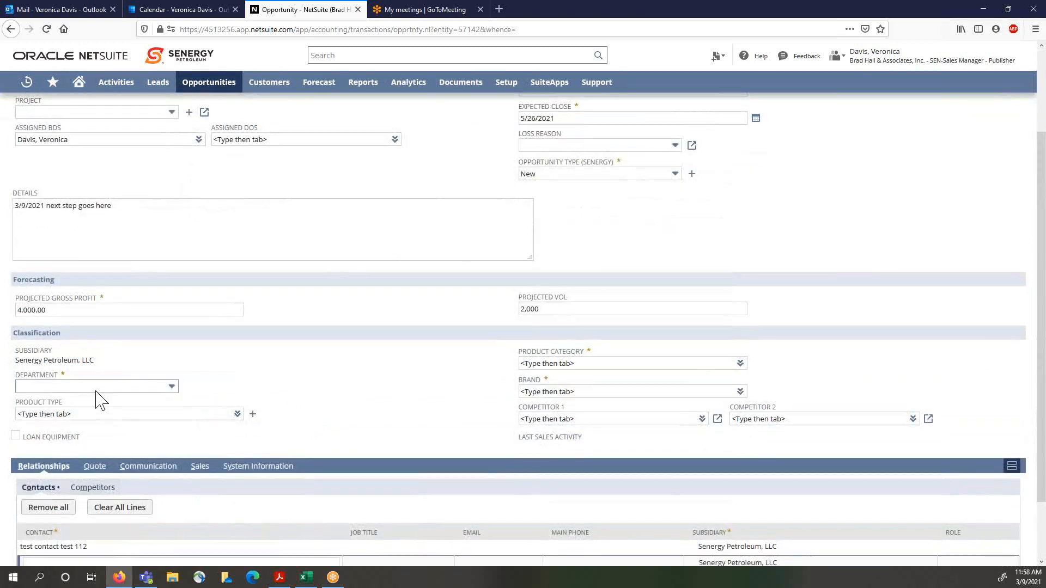
left_click(43, 387)
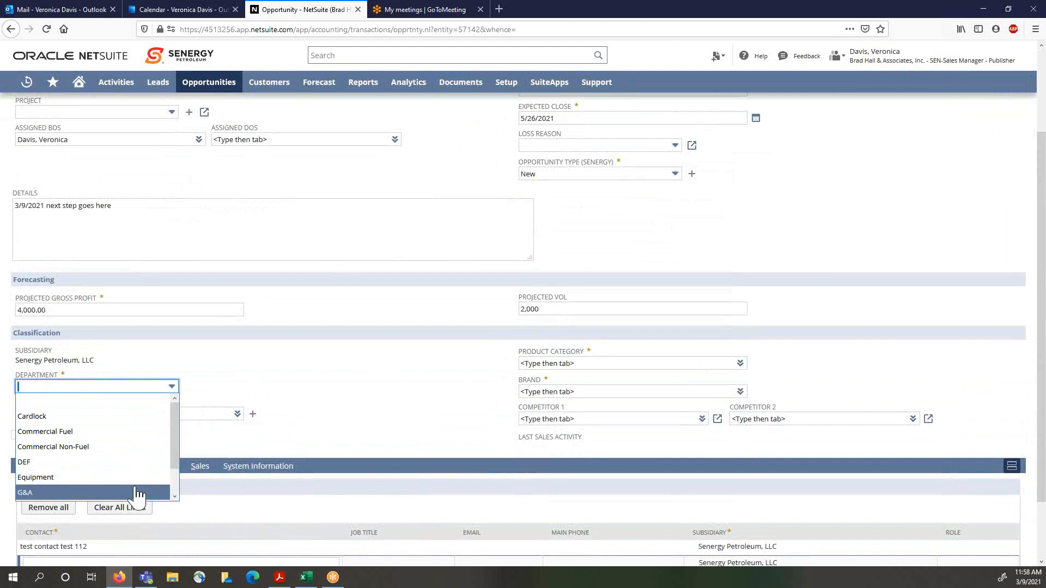
scroll(135, 487, "down", 4)
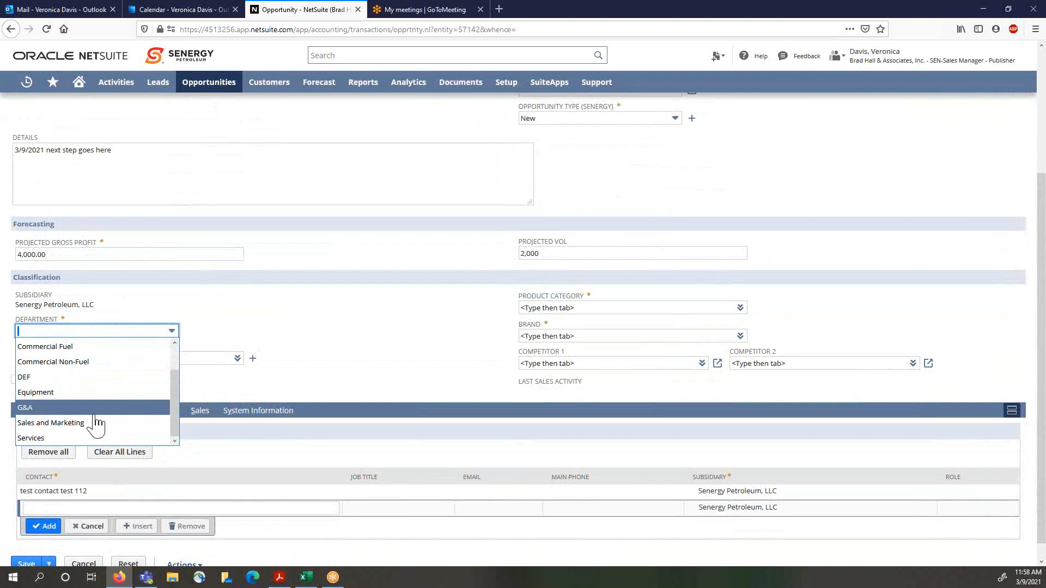
scroll(96, 425, "up", 1)
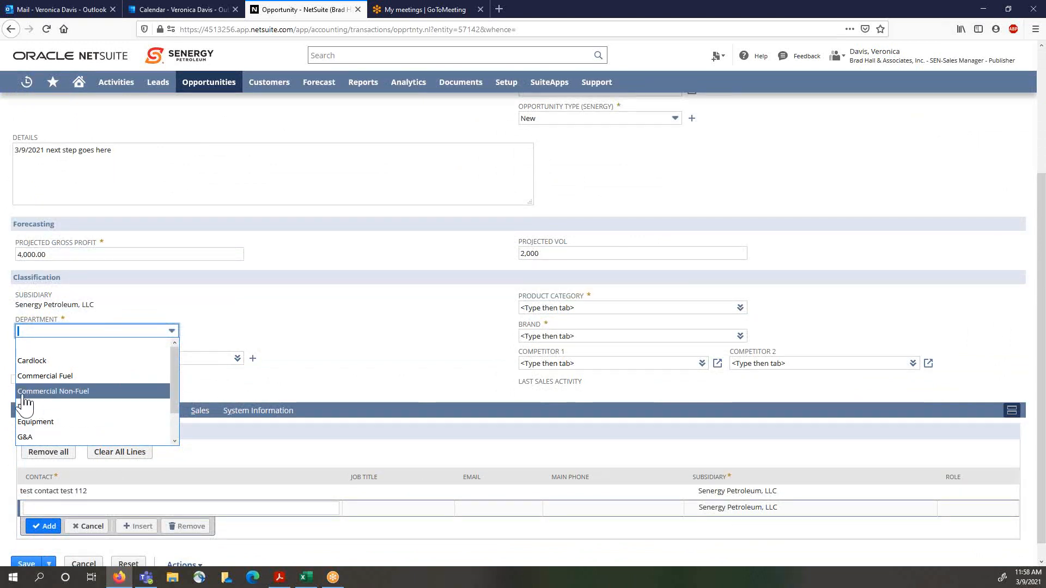
left_click(62, 395)
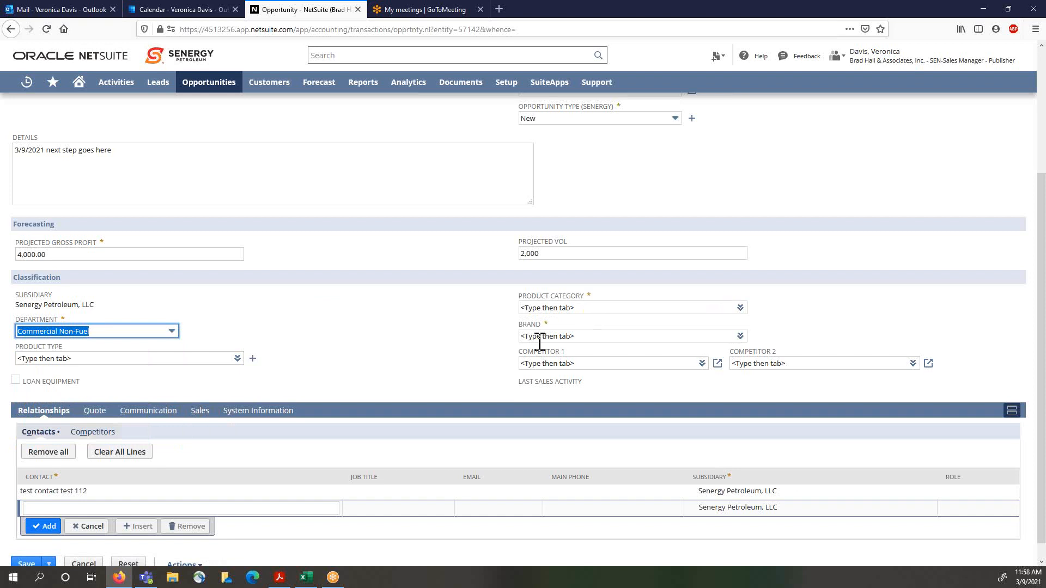
Step: Set the product type to Lubricant
left_click(46, 359)
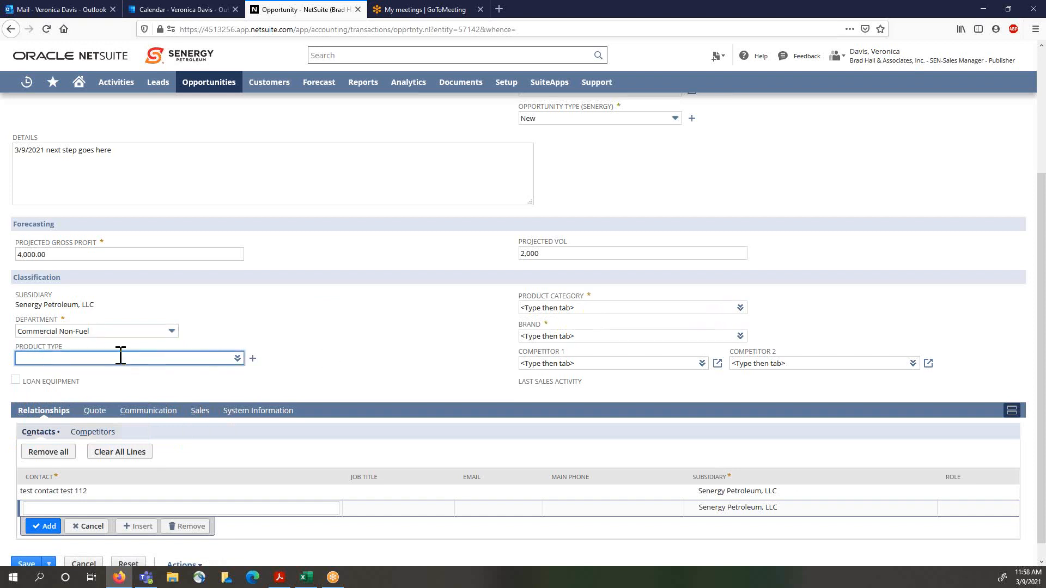
left_click(238, 359)
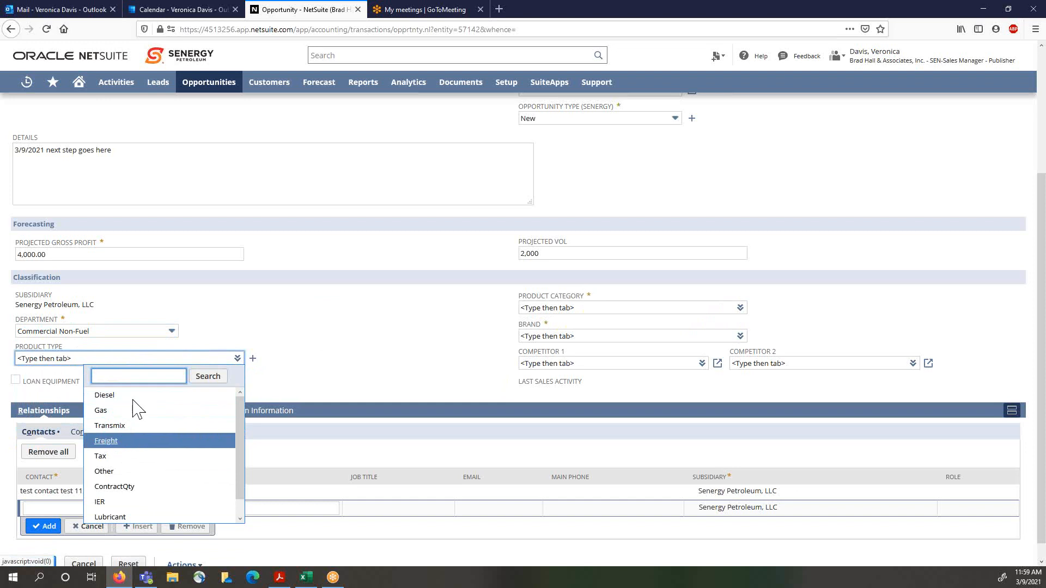
scroll(109, 510, "down", 1)
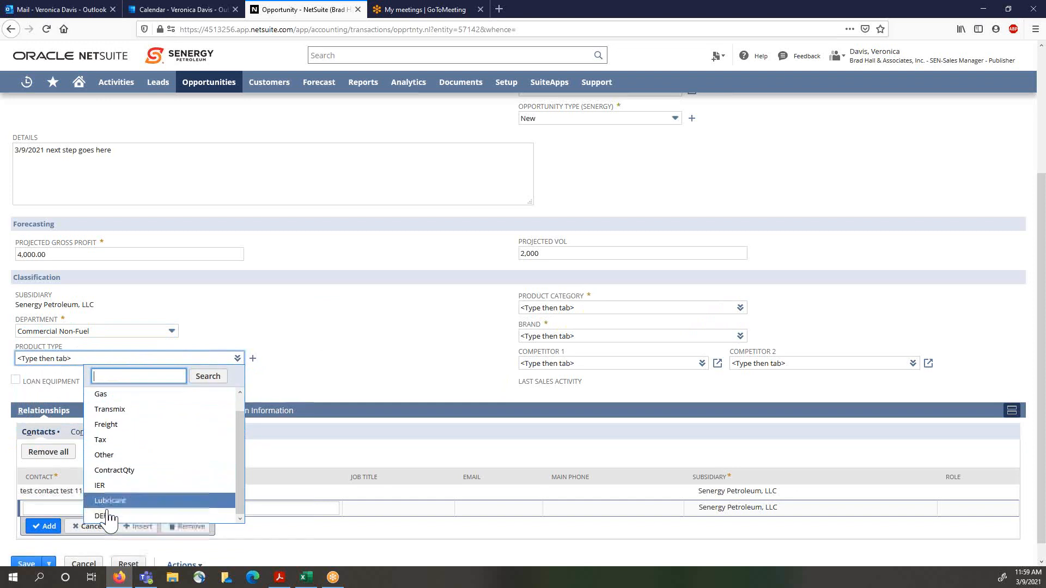
left_click(140, 500)
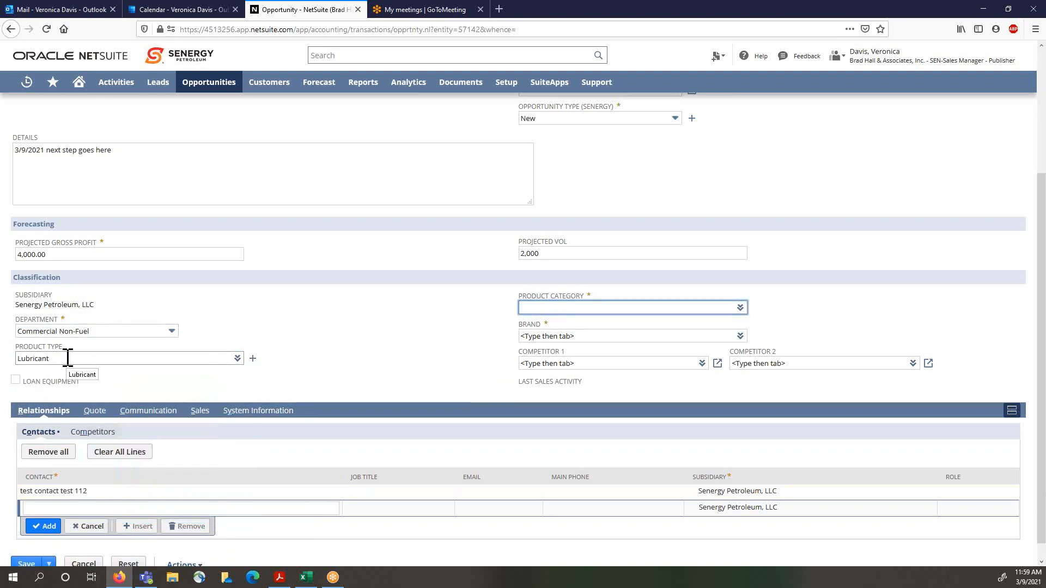
Step: Set the product category to PCMO
left_click(739, 308)
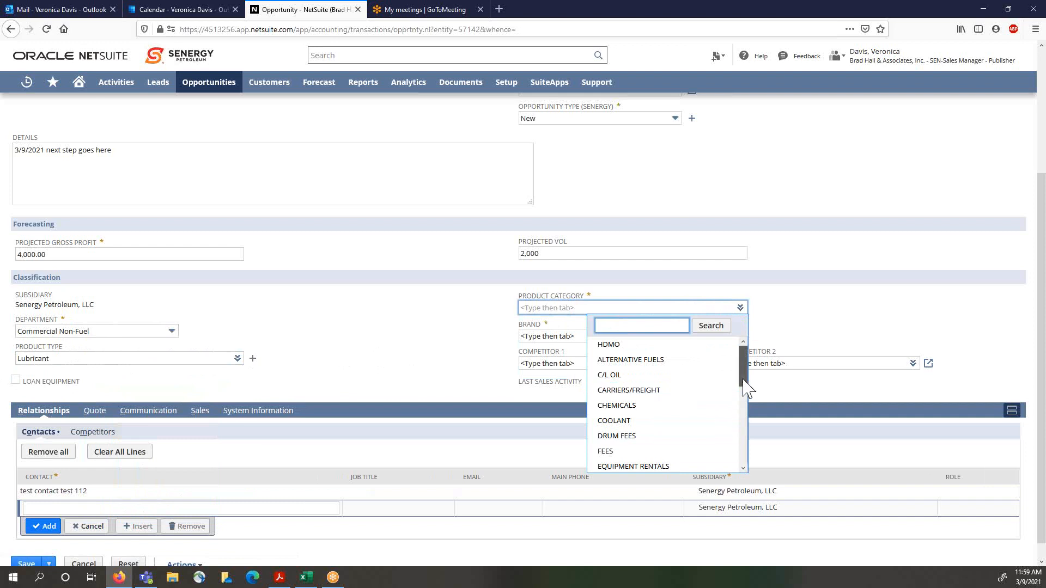
left_click_drag(744, 380, 744, 466)
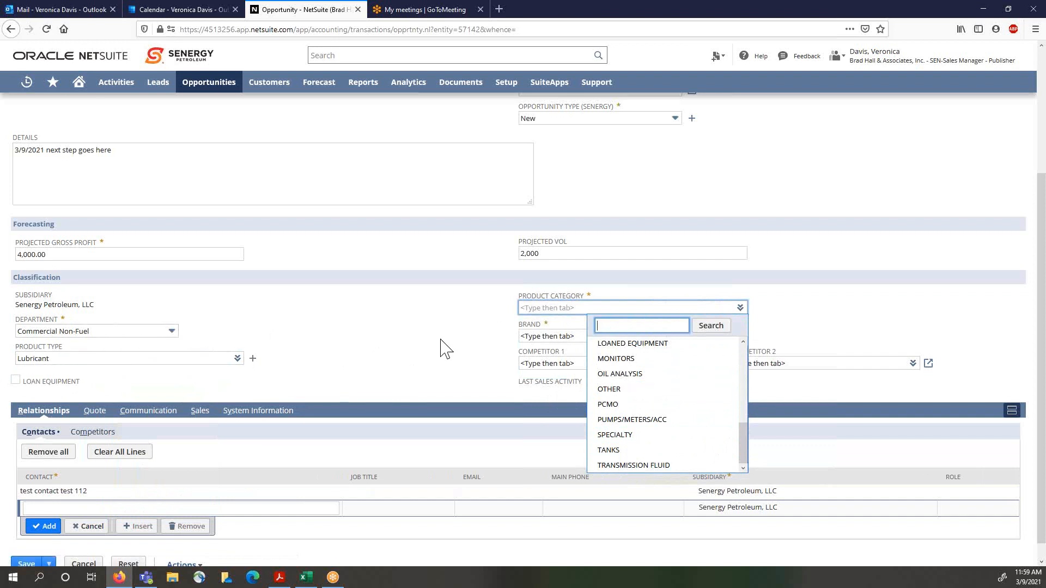
left_click(607, 404)
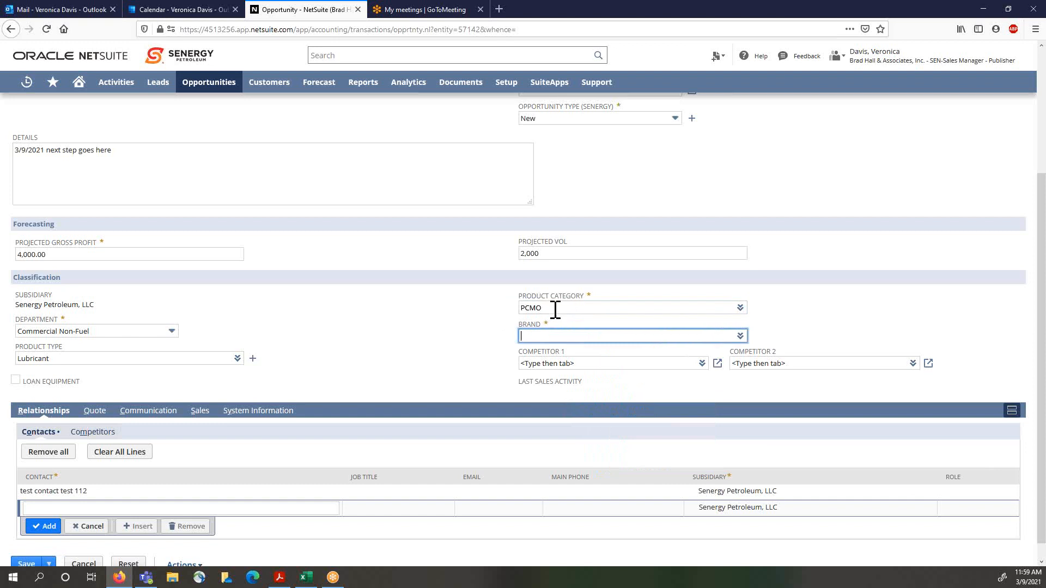
Step: Set the brand to P66
left_click(740, 336)
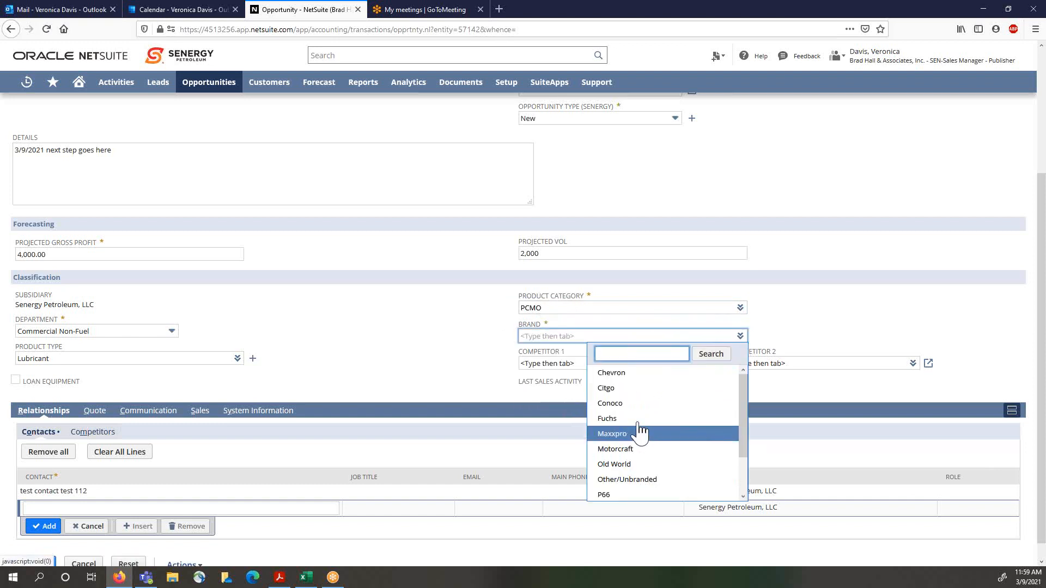
scroll(723, 448, "down", 1)
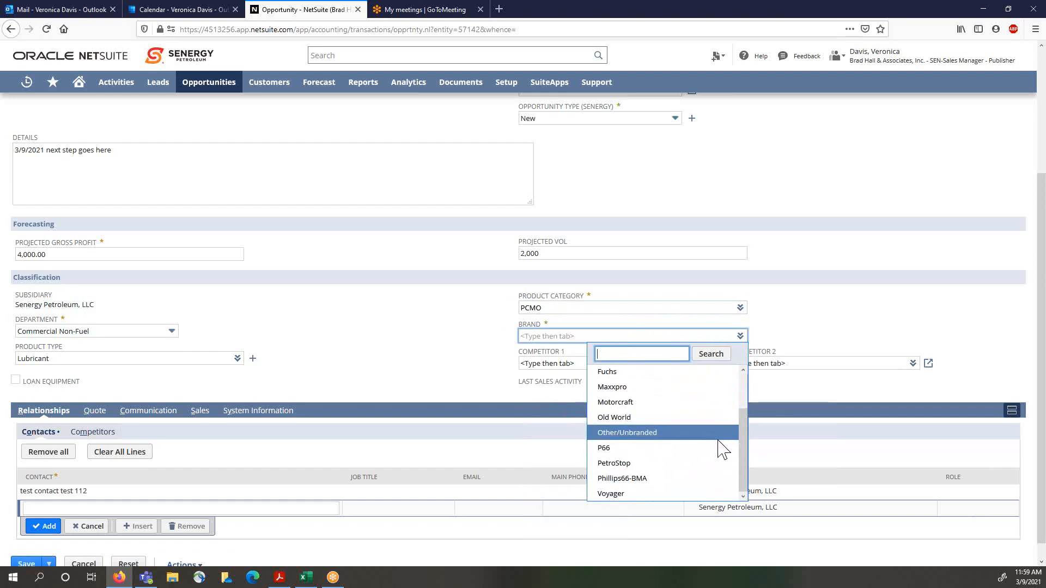
left_click(608, 451)
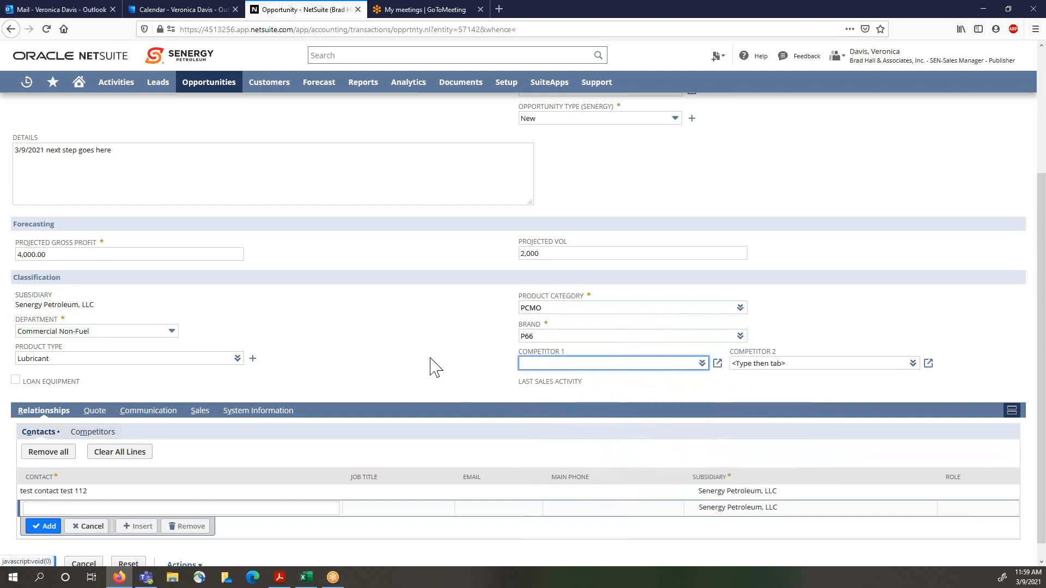
Step: Set Competitor 1 to Arizona Petroleum
left_click(717, 363)
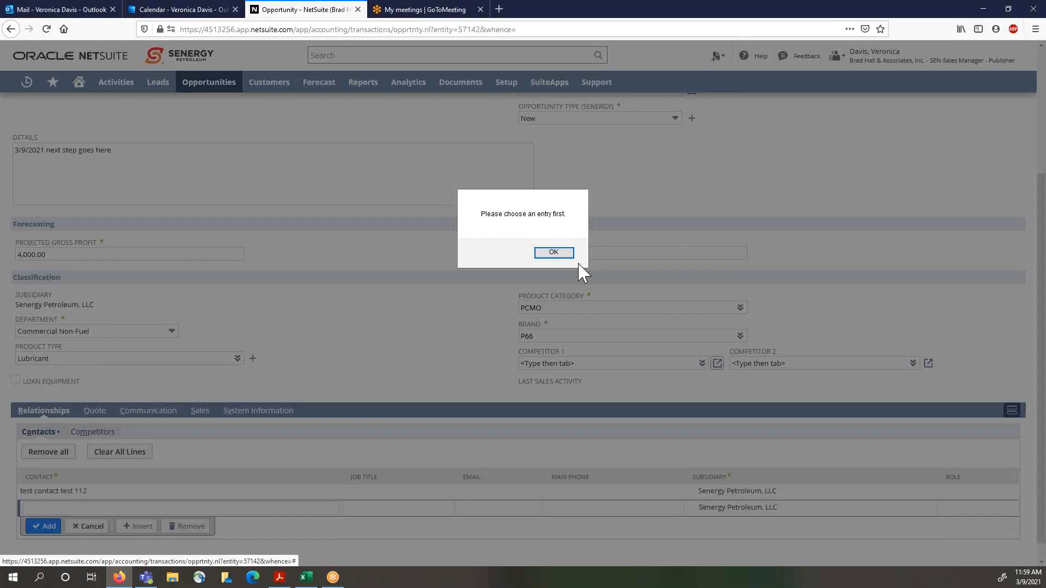
left_click(553, 253)
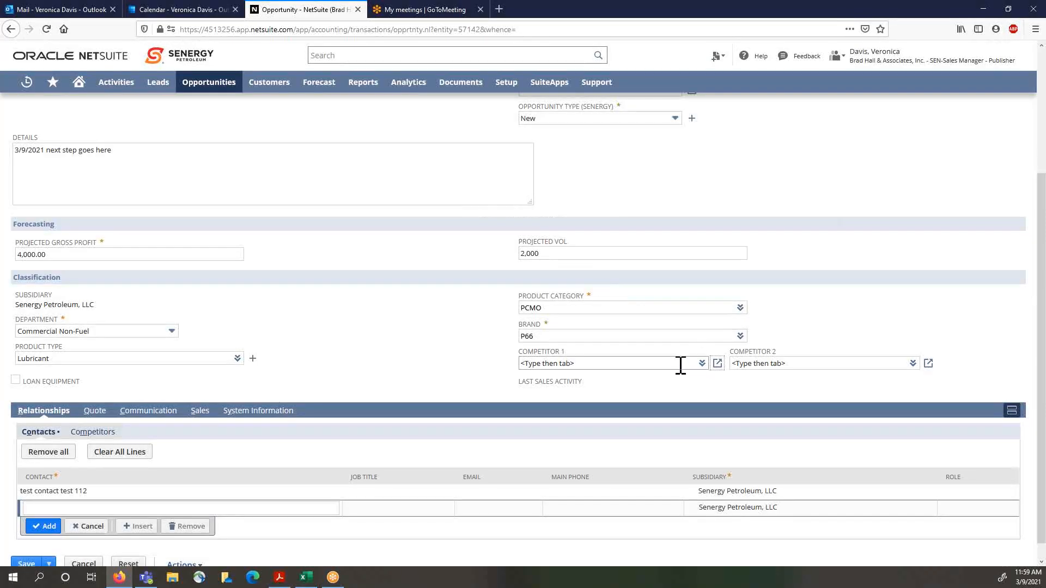
left_click(701, 364)
left_click(683, 380)
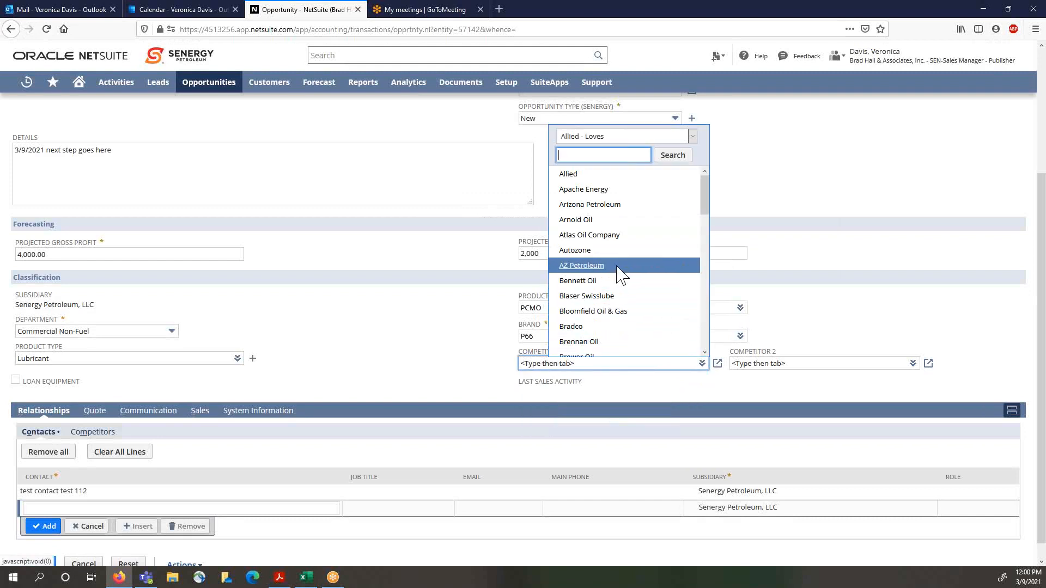
left_click(619, 208)
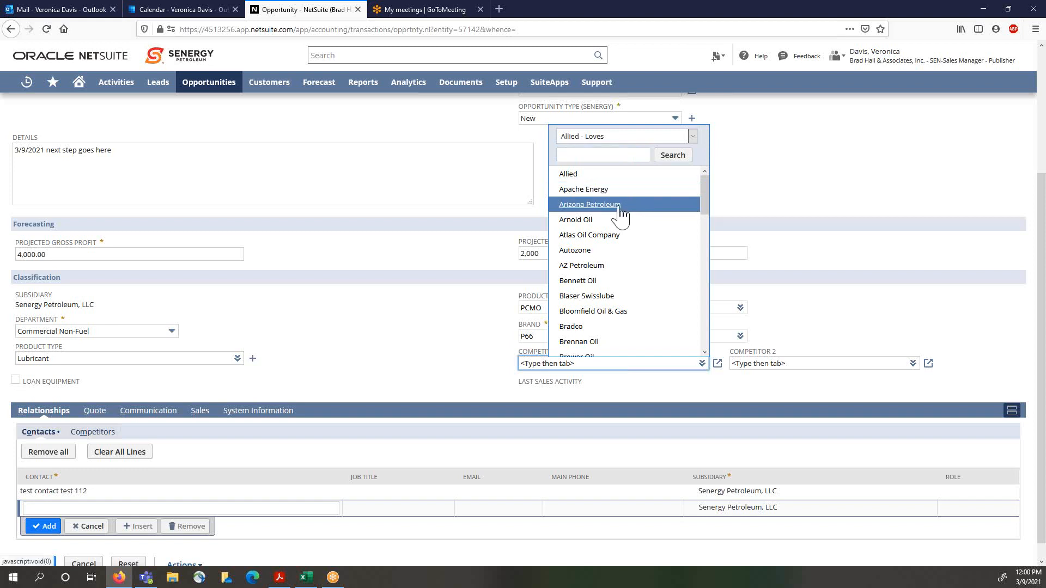
left_click(620, 209)
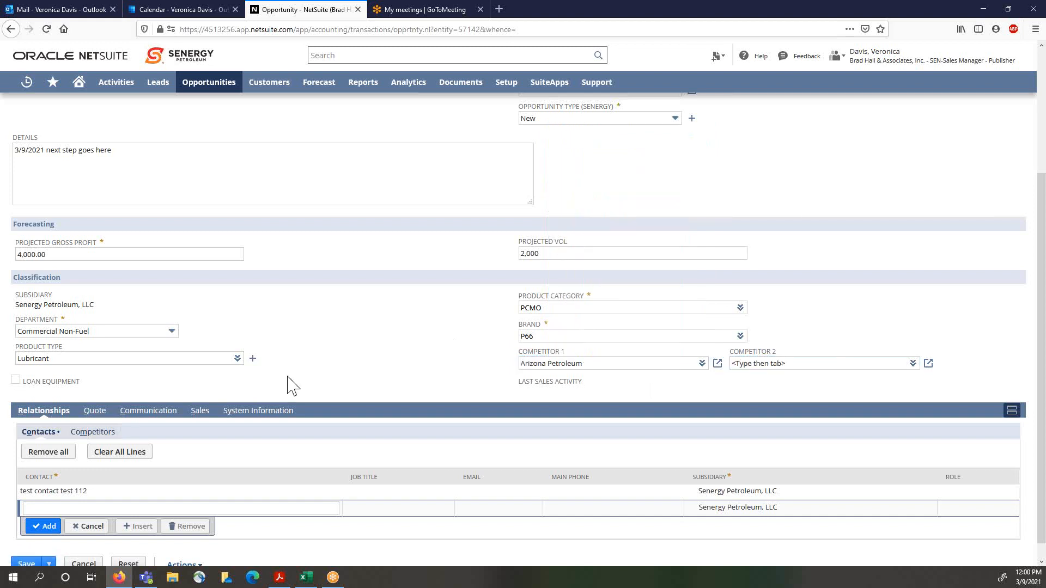
Step: Tick Loan Equipment and save the opportunity
left_click(16, 380)
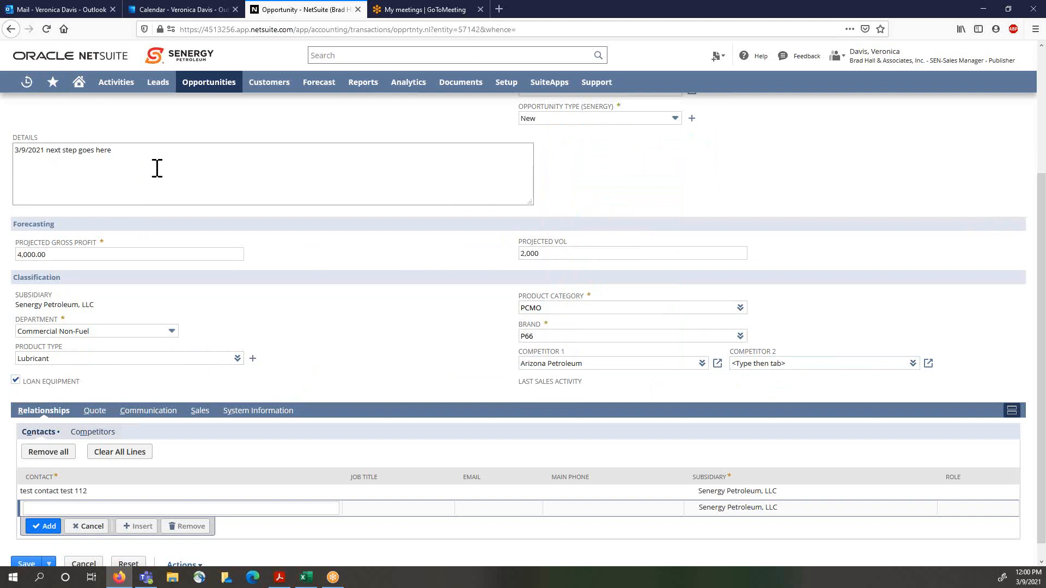
scroll(344, 253, "down", 1)
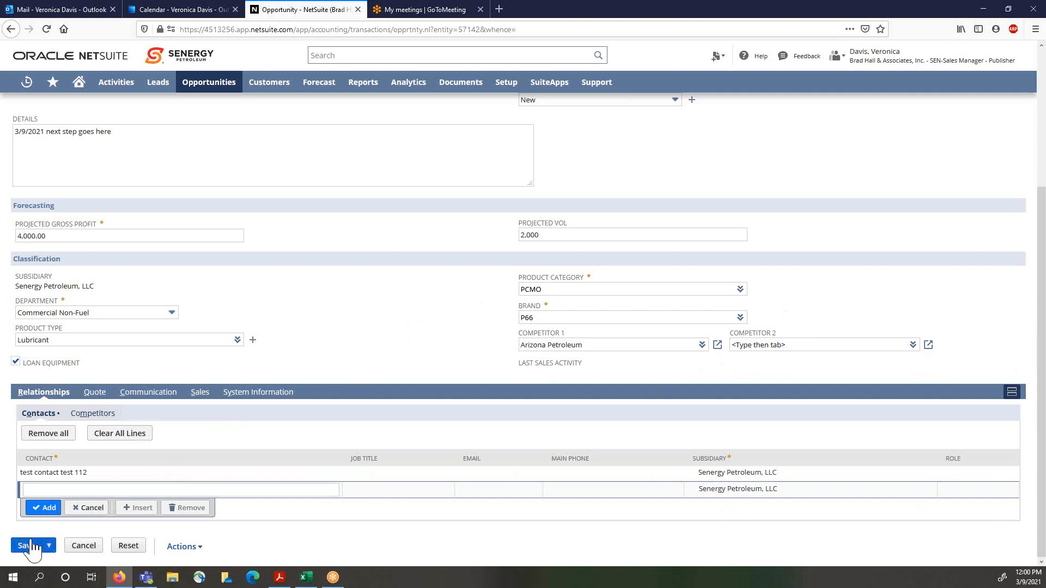
scroll(81, 436, "up", 3)
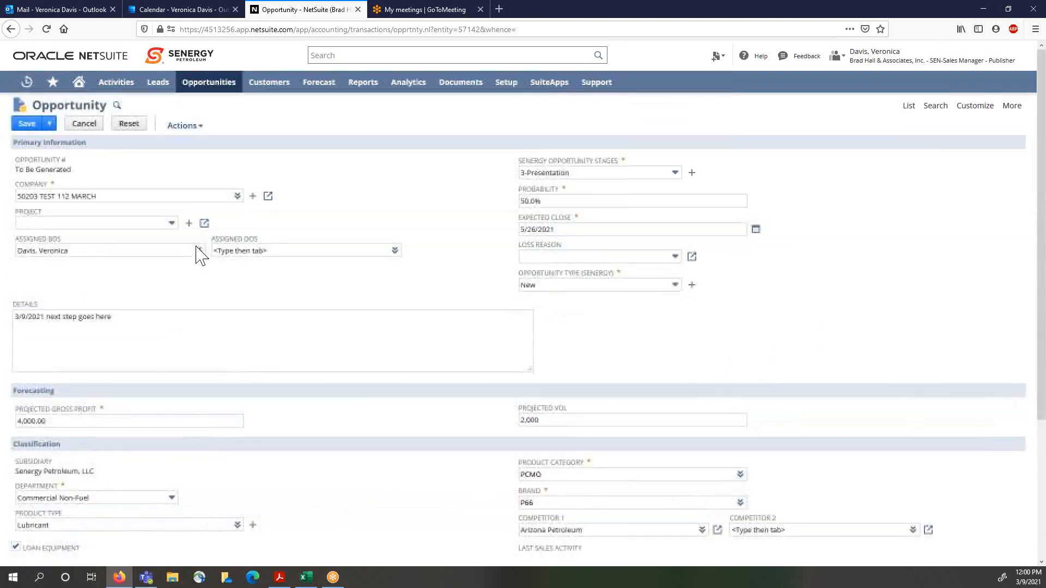
left_click(27, 126)
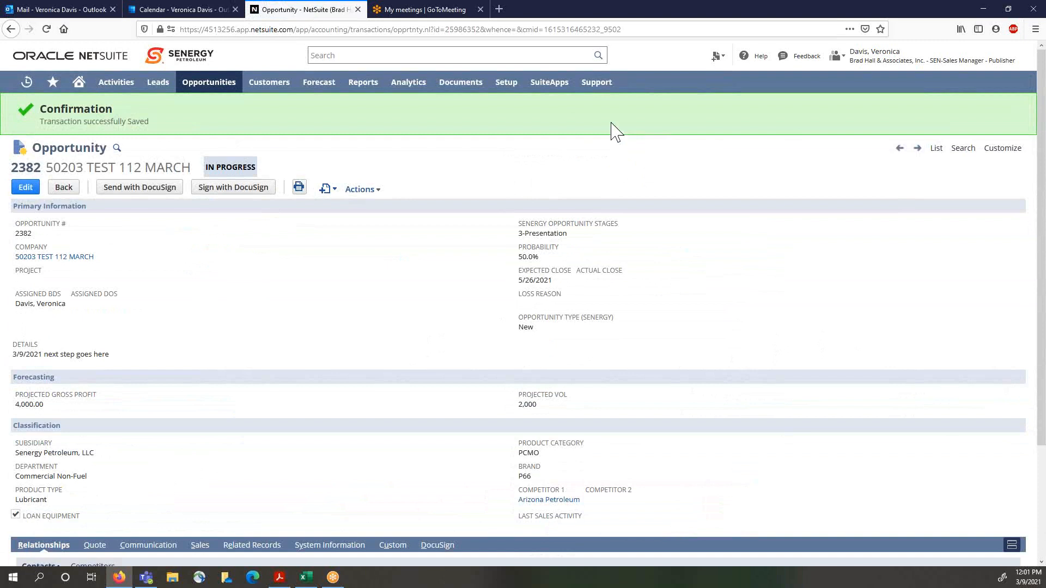
Step: Go to the home dashboard and filter My Open Opportunities to sales rep - Mine -
left_click(80, 87)
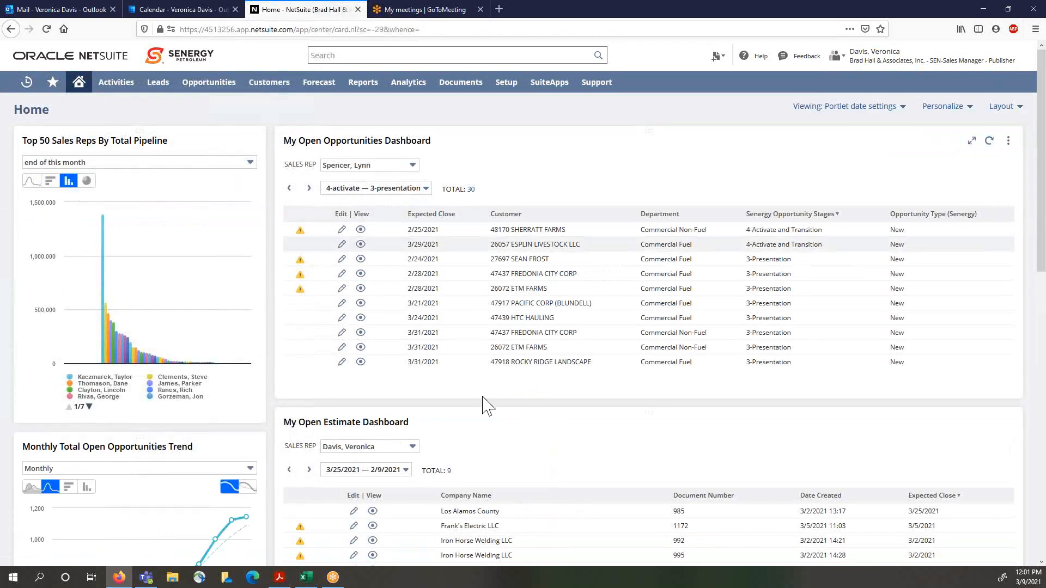
scroll(762, 434, "down", 5)
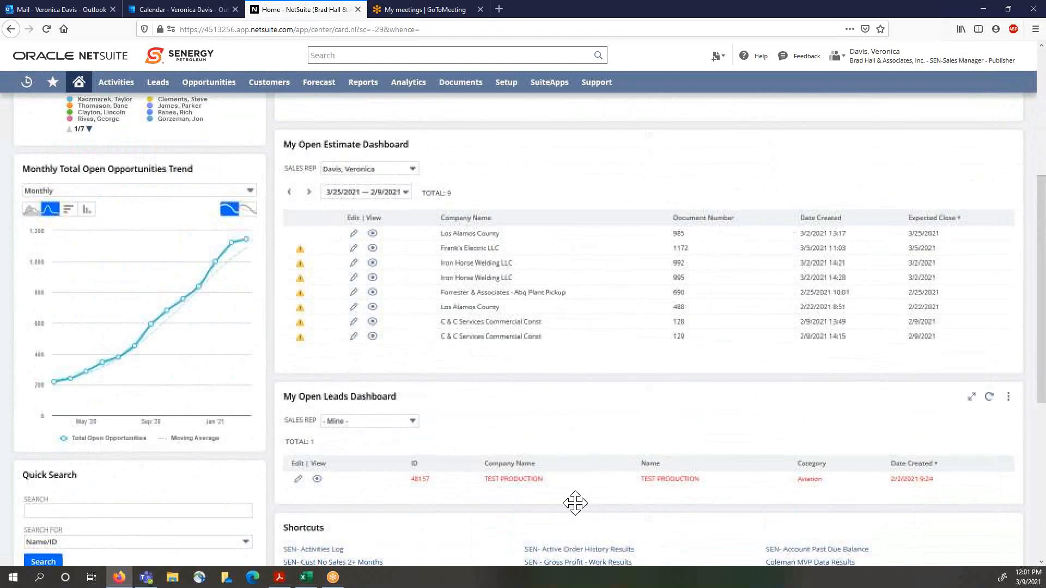
scroll(544, 502, "up", 5)
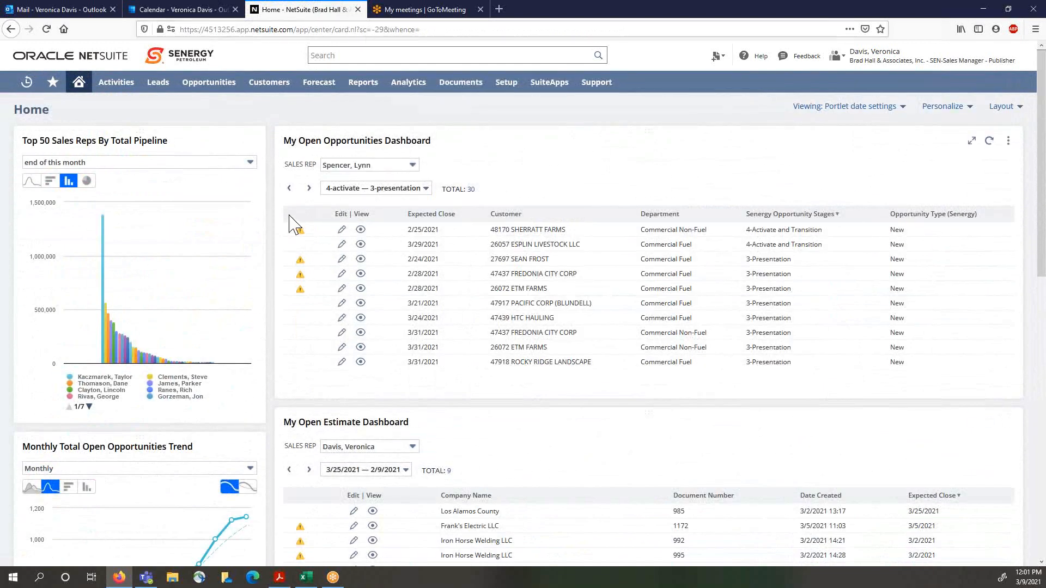
left_click(413, 166)
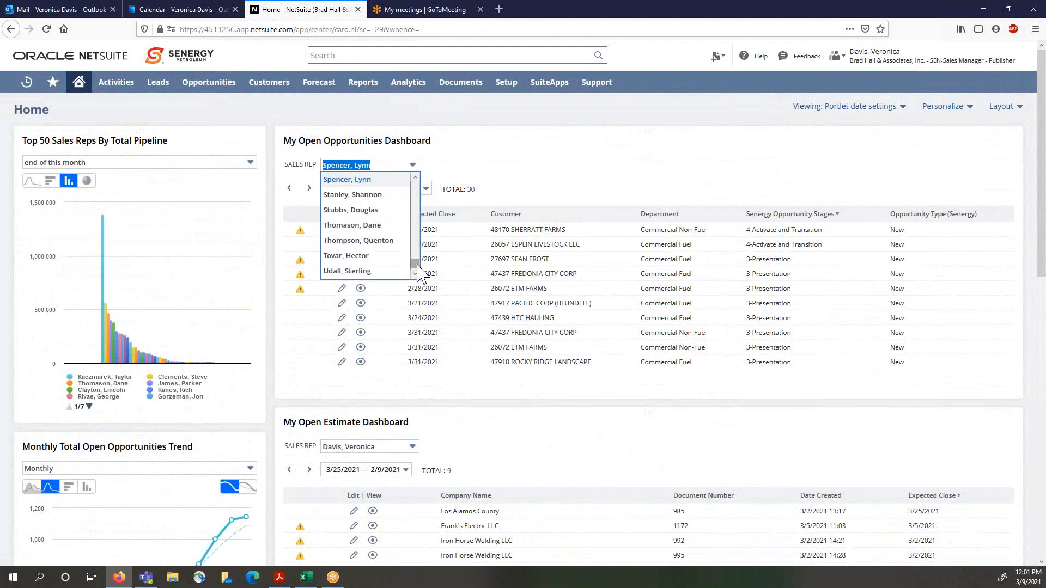
left_click_drag(415, 266, 416, 182)
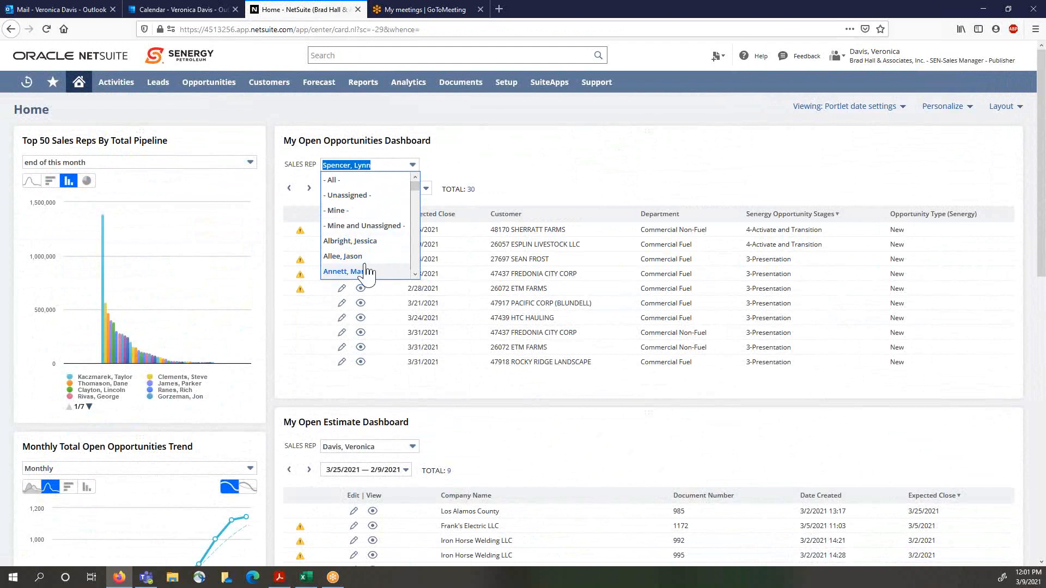
left_click(342, 211)
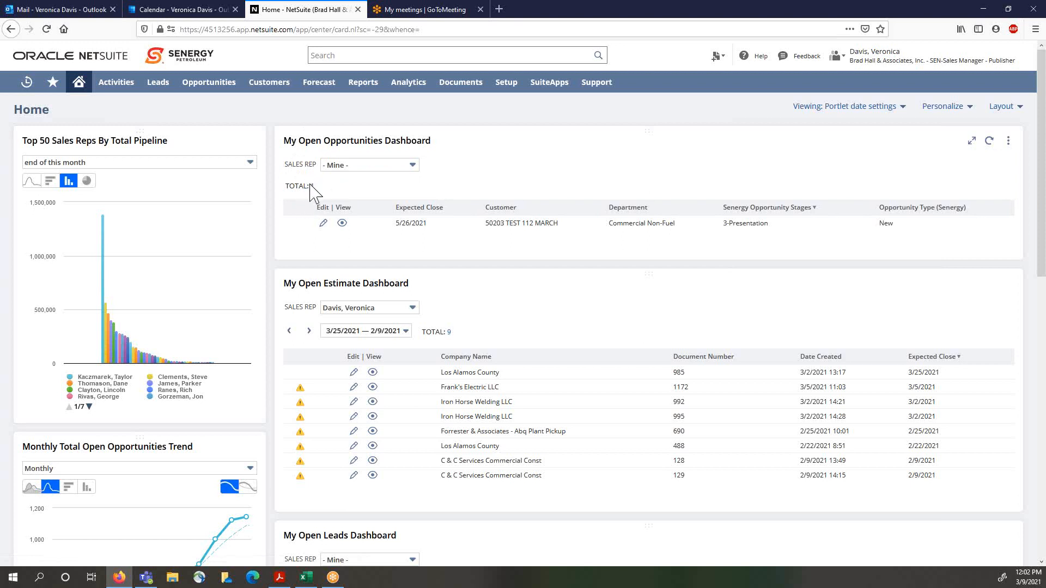
left_click(412, 165)
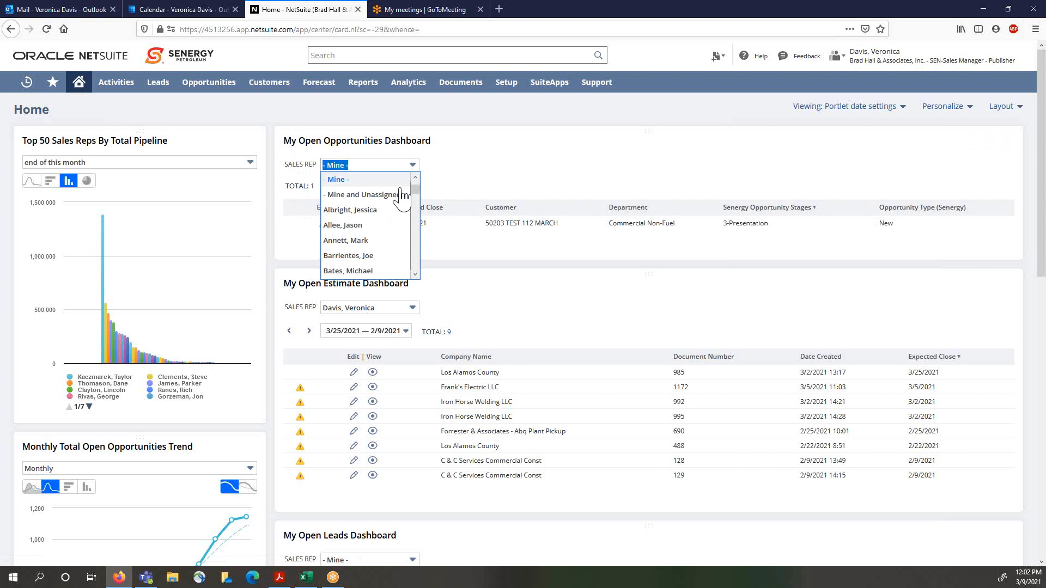
scroll(375, 256, "down", 1)
left_click(374, 208)
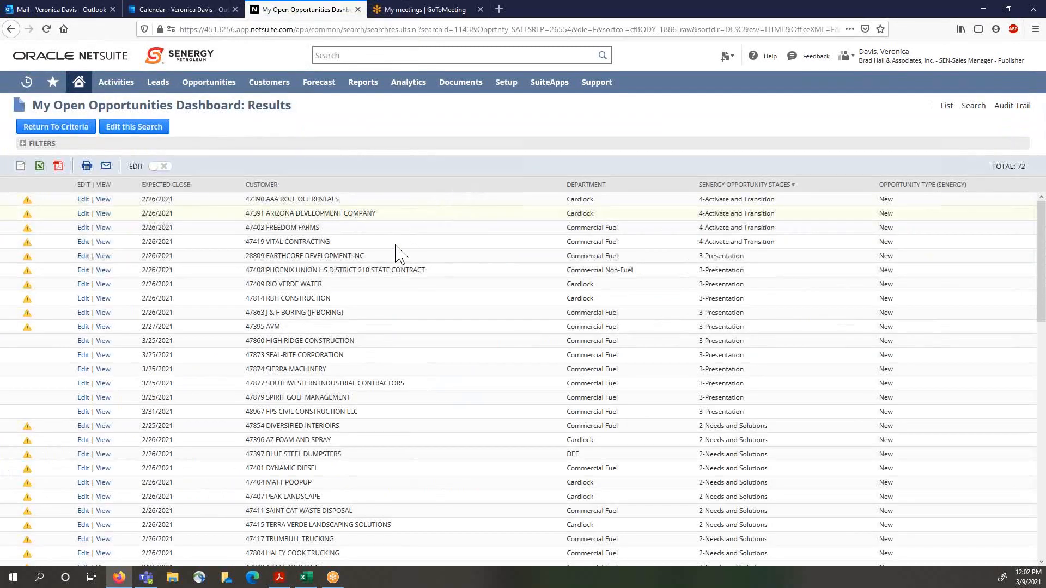
scroll(202, 413, "down", 5)
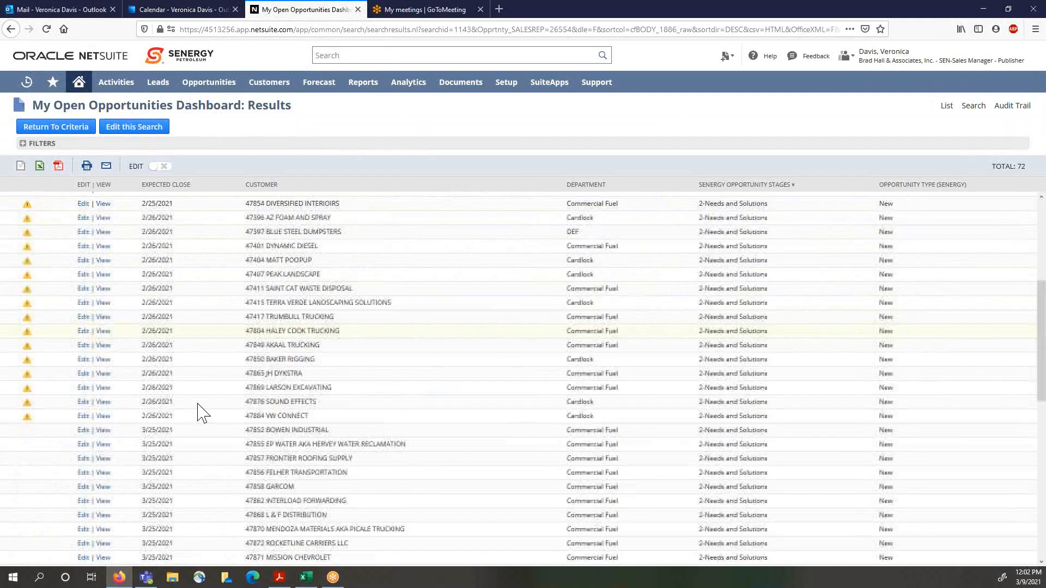
scroll(203, 413, "down", 10)
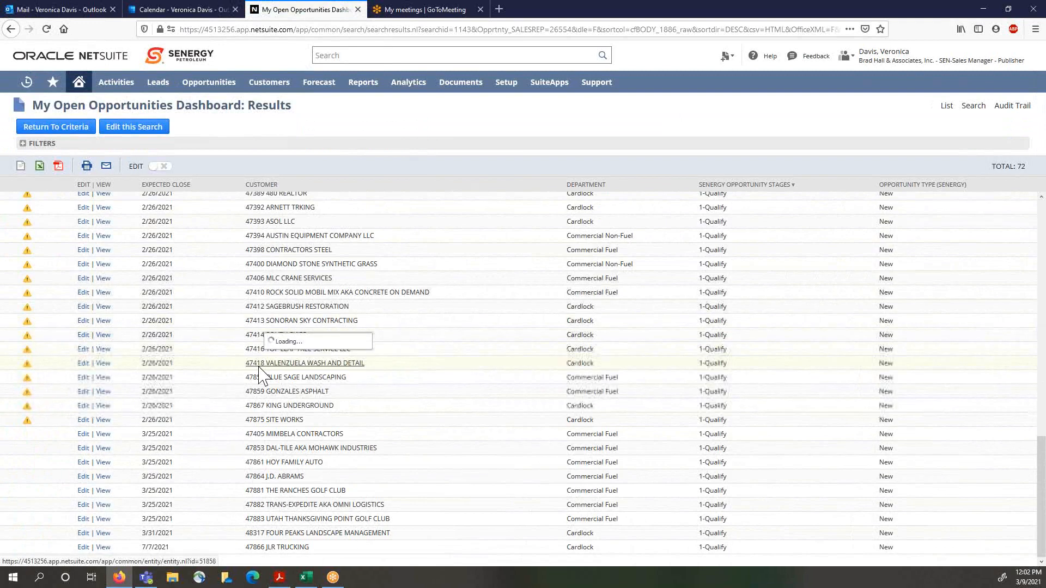
scroll(260, 374, "up", 15)
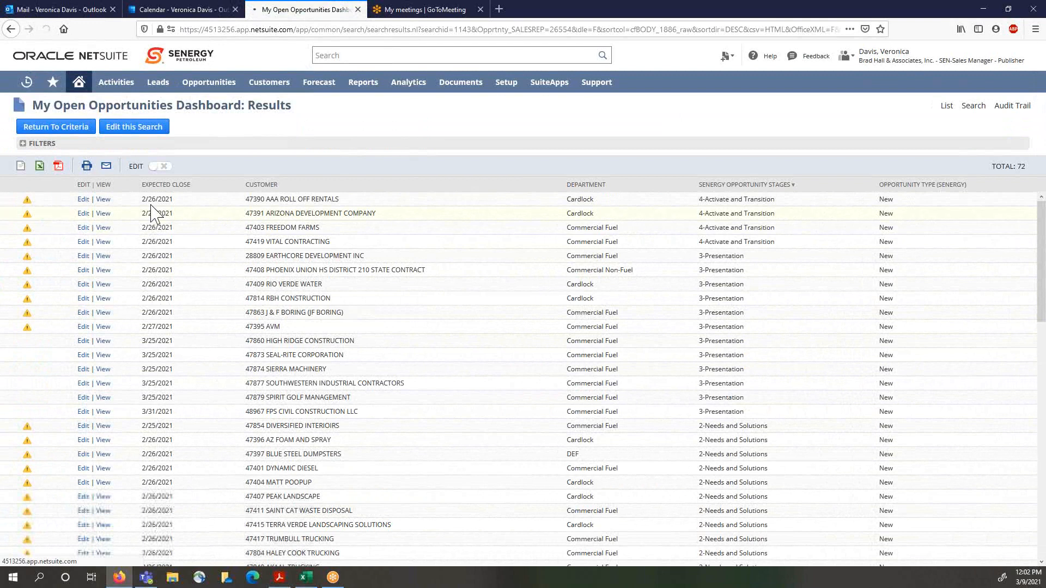
key("alt+Left")
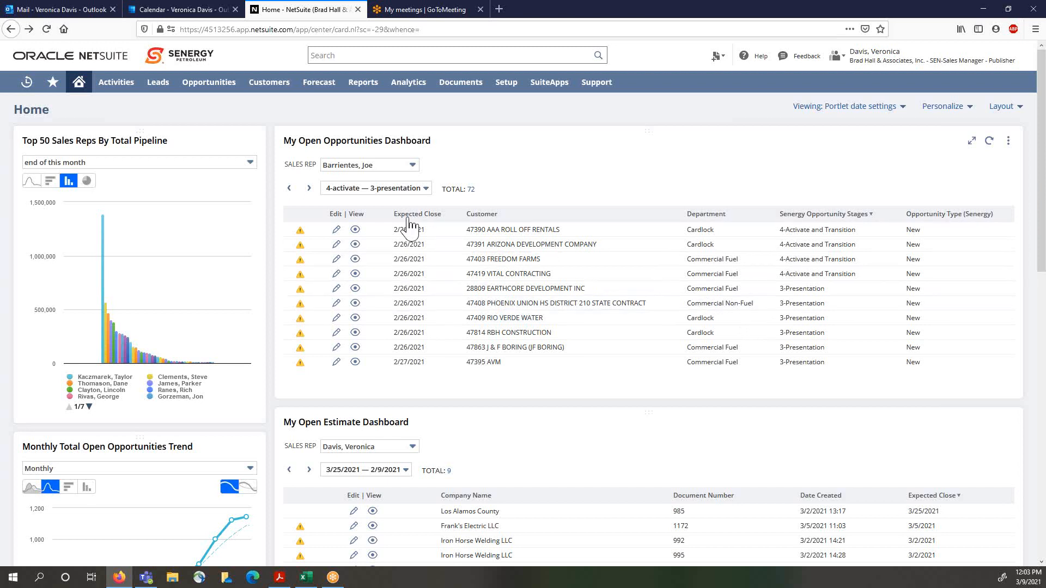
Step: Sort and page through the dashboard opportunities by Senergy Opportunity Stage
left_click(359, 188)
left_click(871, 214)
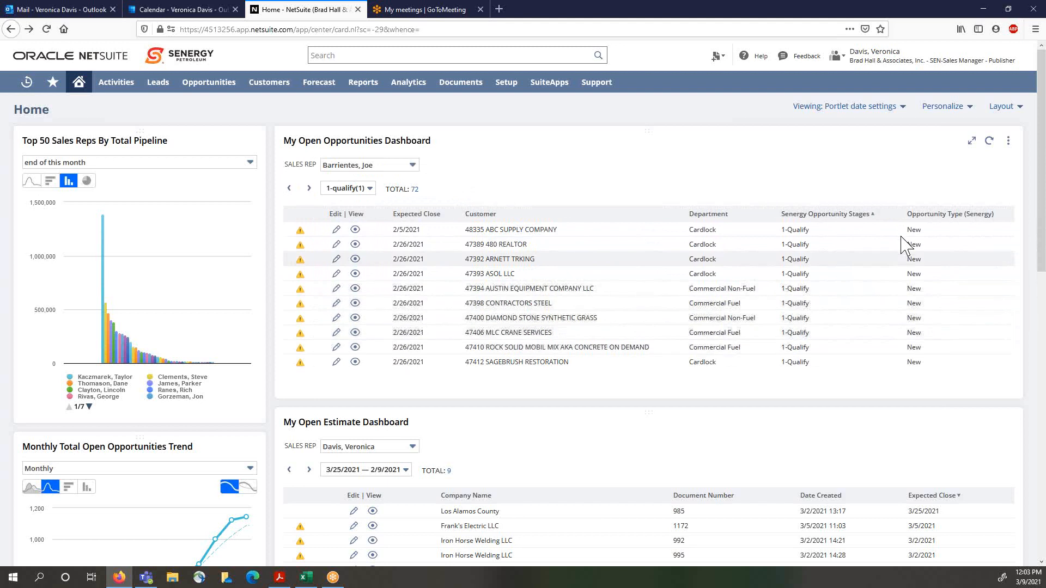
left_click(873, 216)
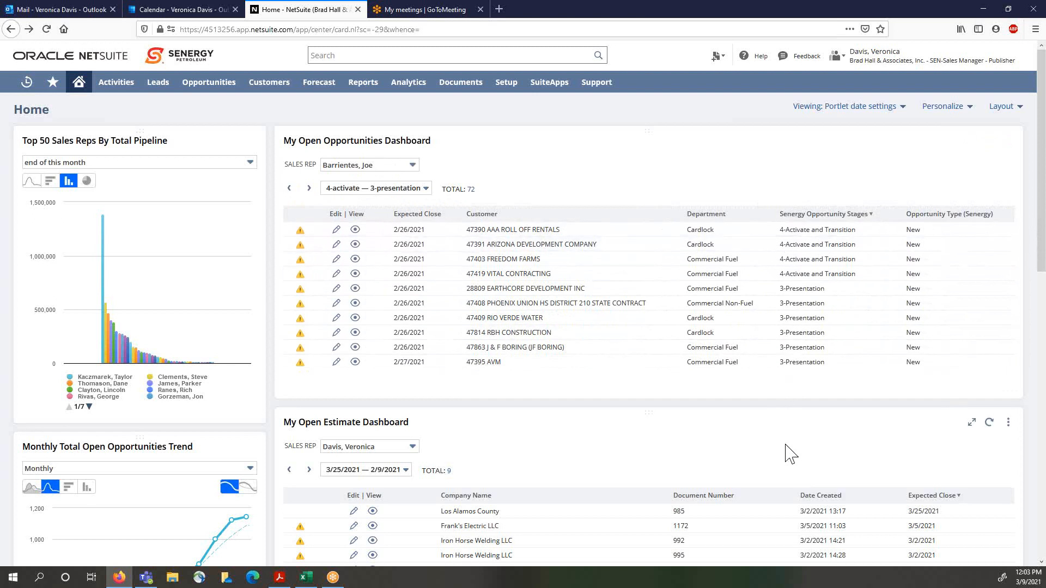
left_click(428, 189)
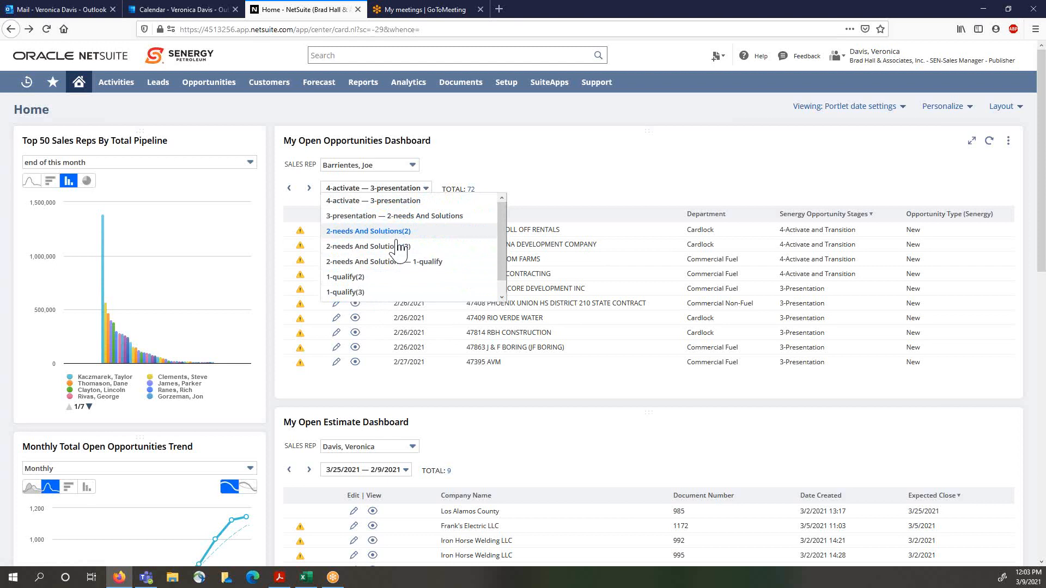
left_click(309, 190)
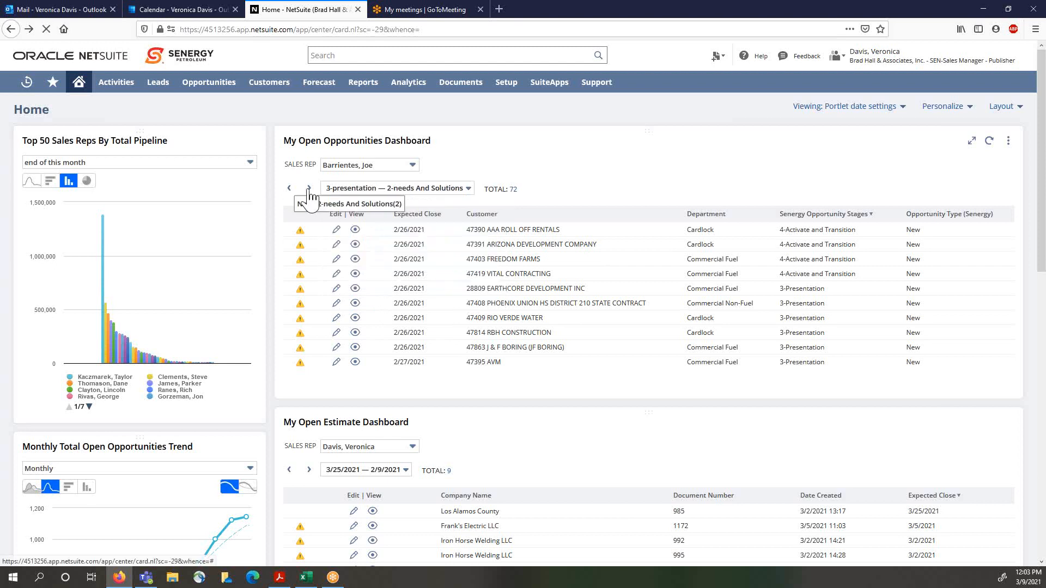
left_click(308, 189)
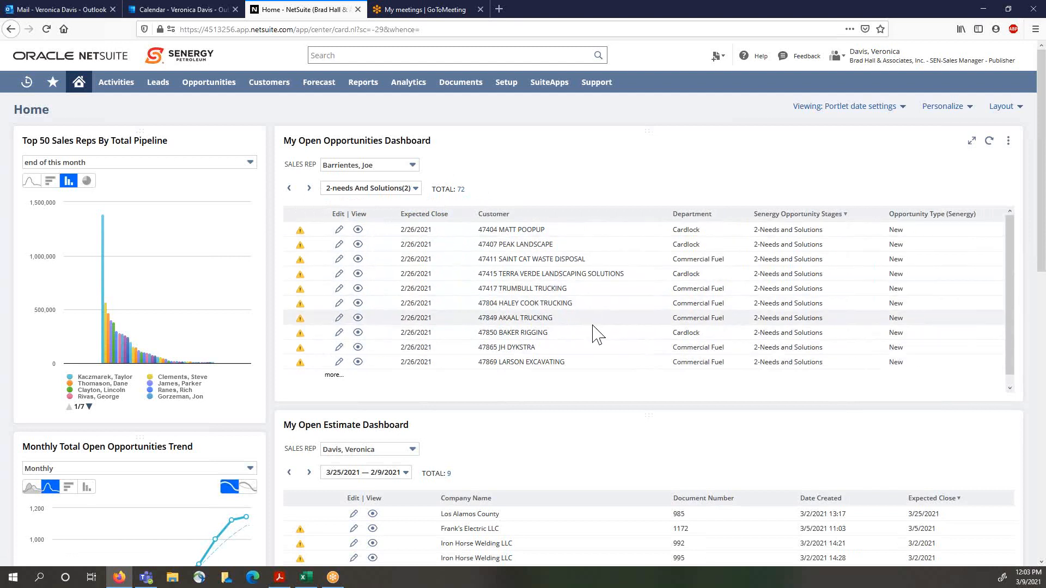
left_click(399, 188)
left_click(614, 164)
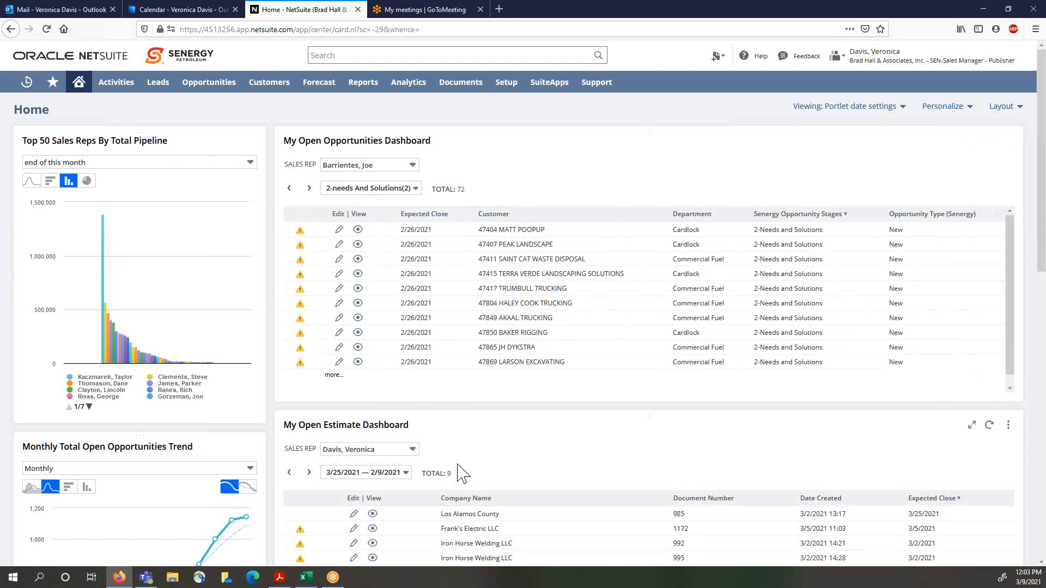
Step: Page the Open Estimate Dashboard to the next date range
scroll(490, 467, "down", 3)
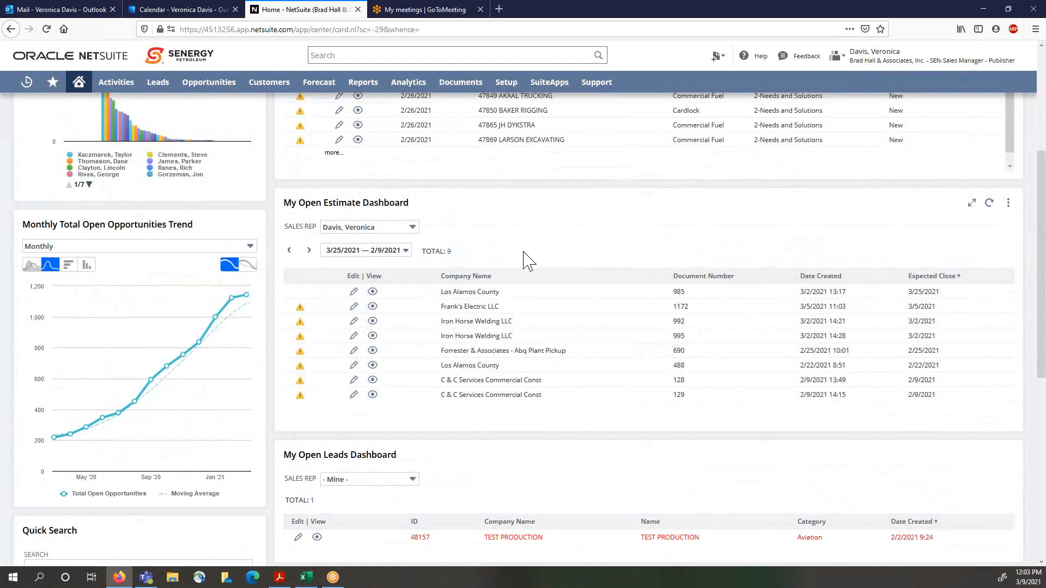
left_click(405, 250)
left_click(410, 263)
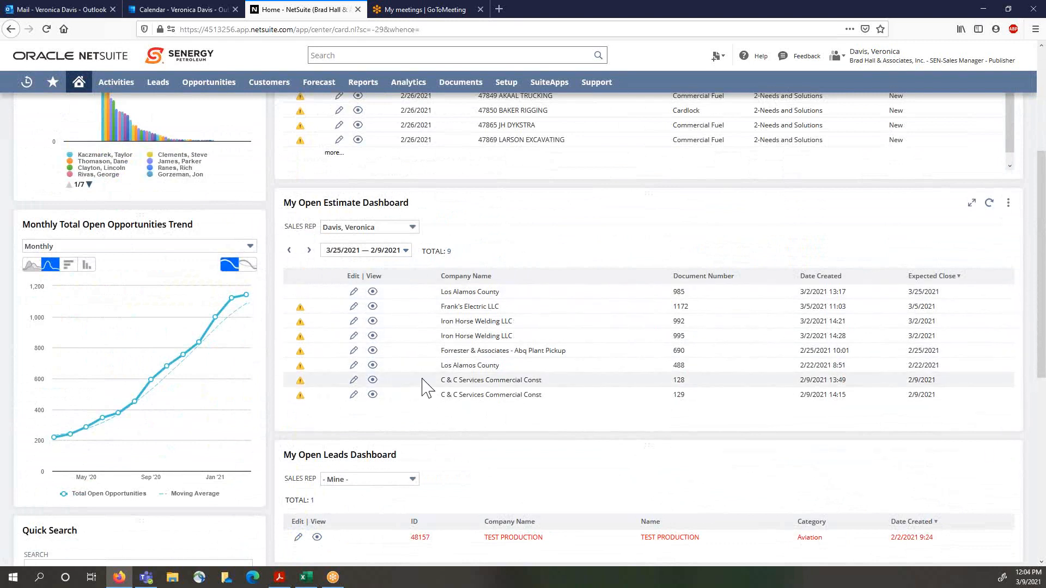
left_click(404, 251)
left_click(402, 255)
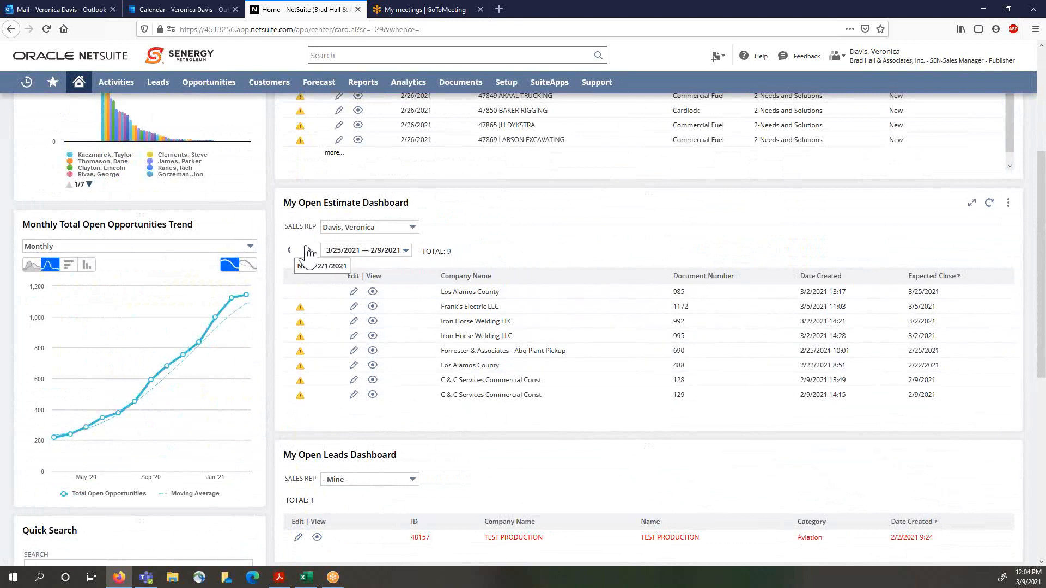
left_click(309, 250)
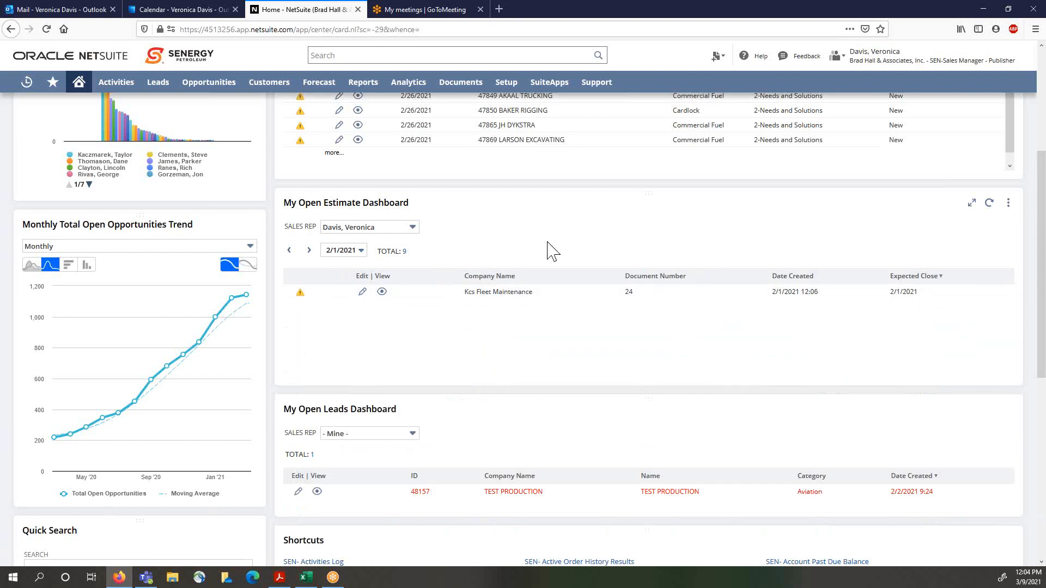
Step: Set the opportunities dashboard sales rep back to - Mine -
scroll(551, 251, "up", 5)
left_click(412, 165)
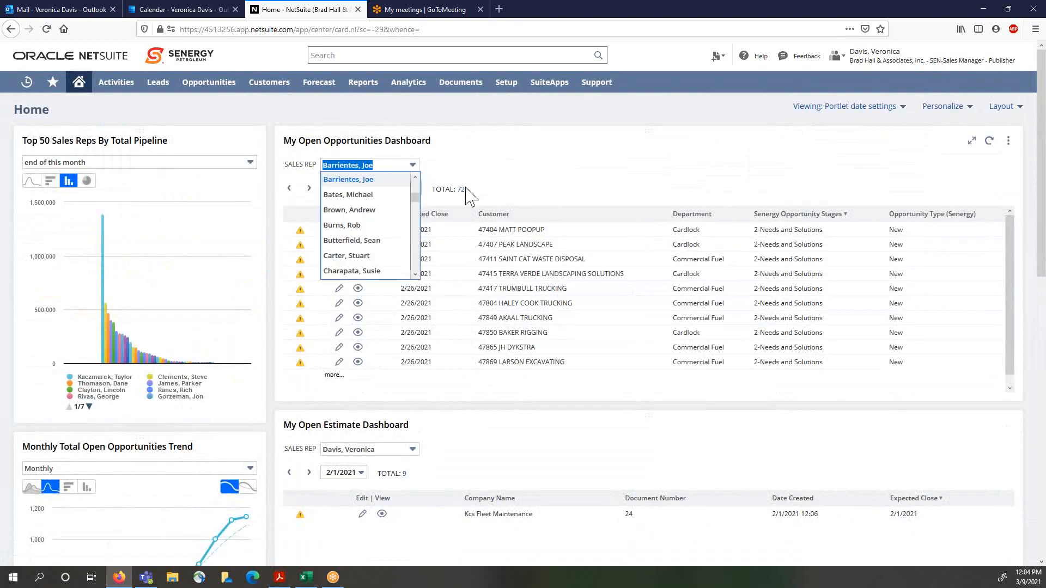
scroll(362, 200, "up", 3)
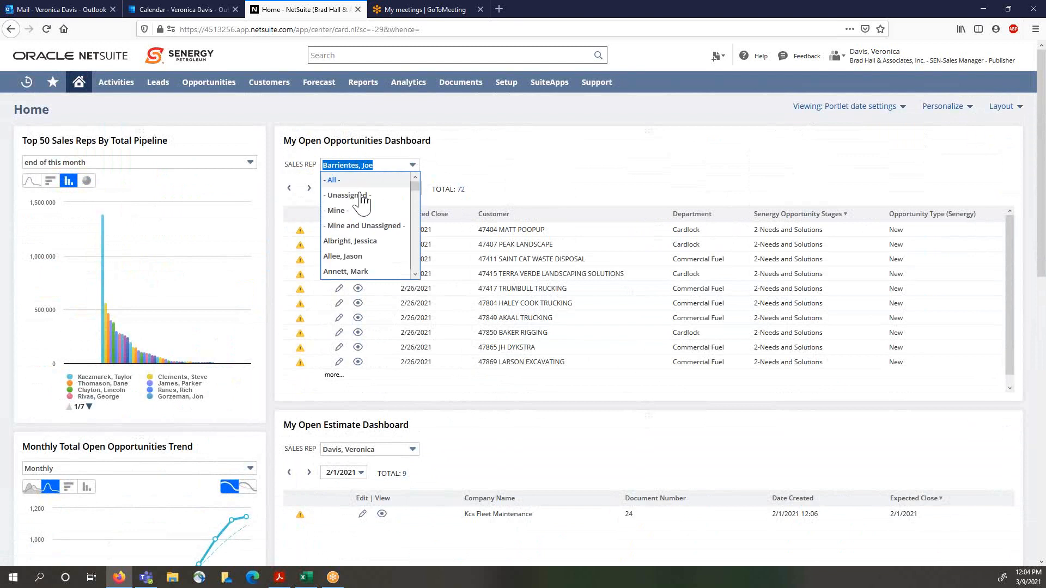
left_click(343, 211)
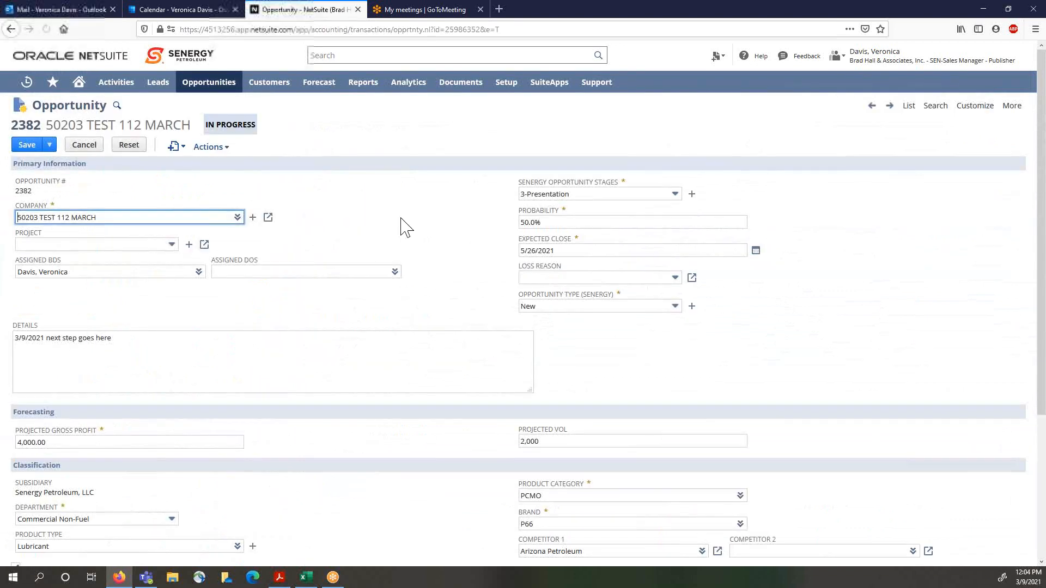
Step: Change the opportunity stage to 4-Activate and Transition and save it
left_click(675, 195)
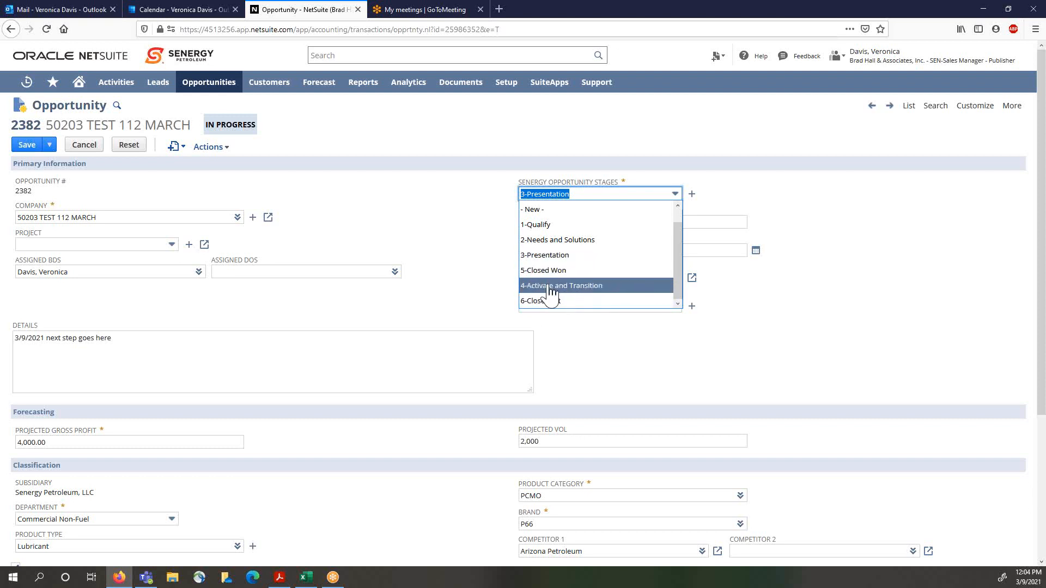
left_click(550, 286)
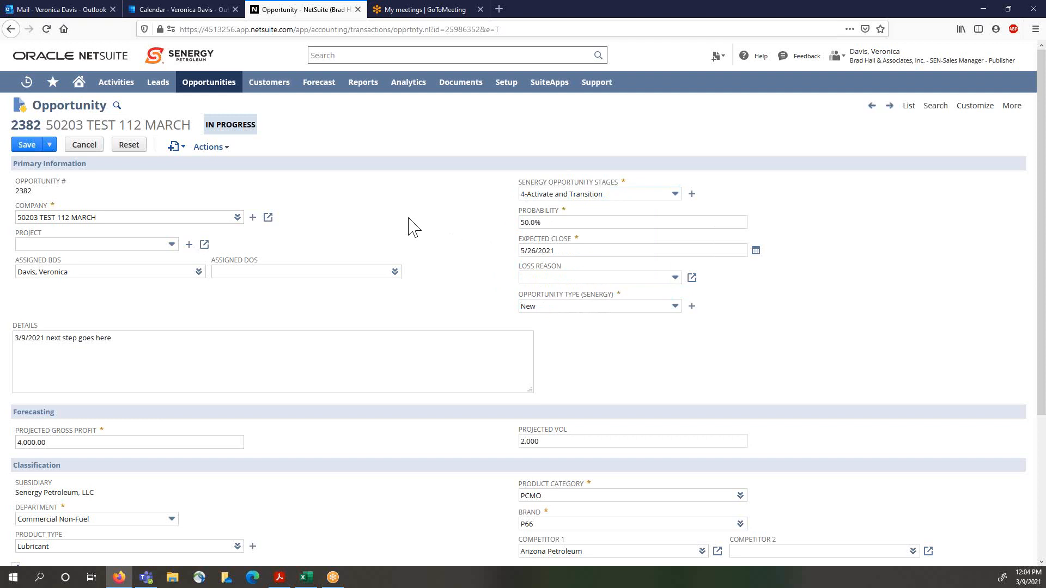
left_click(28, 146)
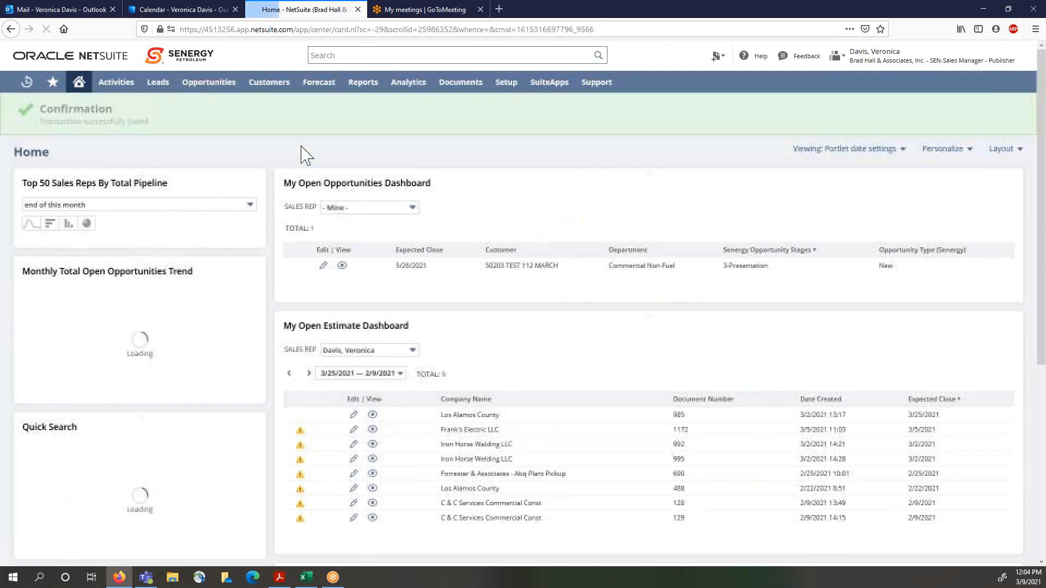
Step: Open the TEST 112 MARCH opportunity and create a new estimate from it
left_click(342, 266)
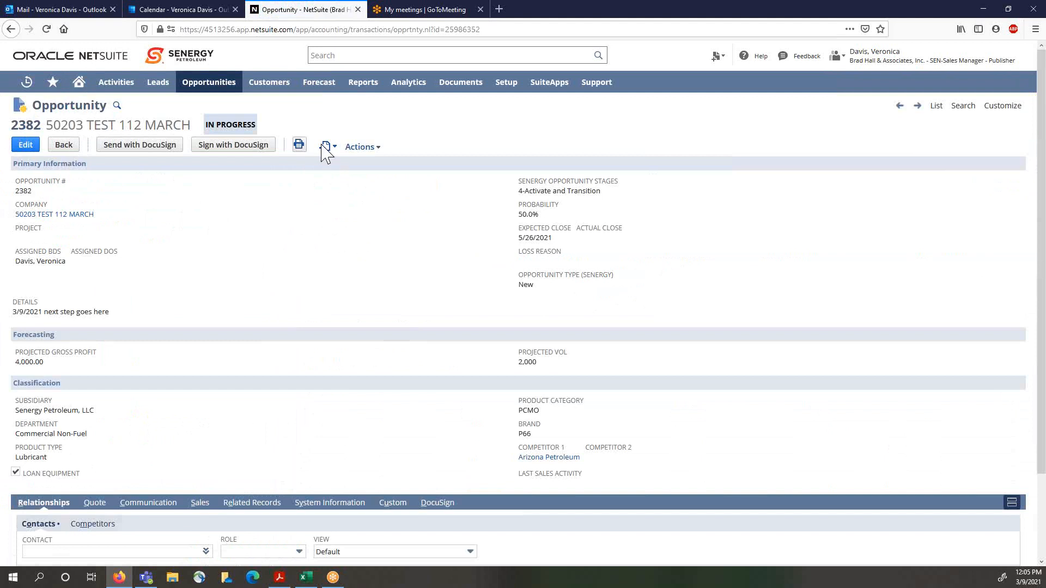
mouse_move(326, 146)
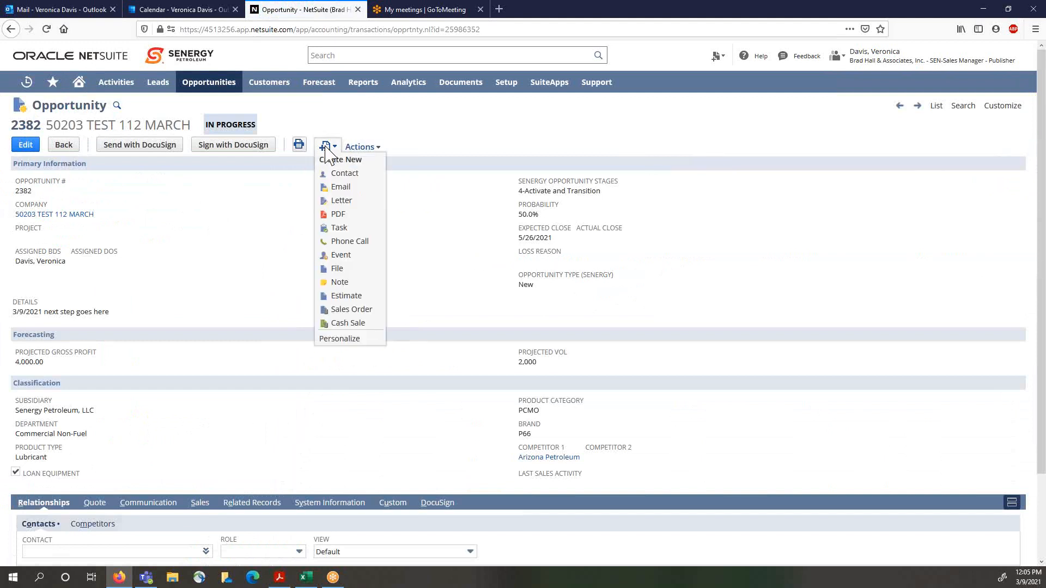
left_click(361, 300)
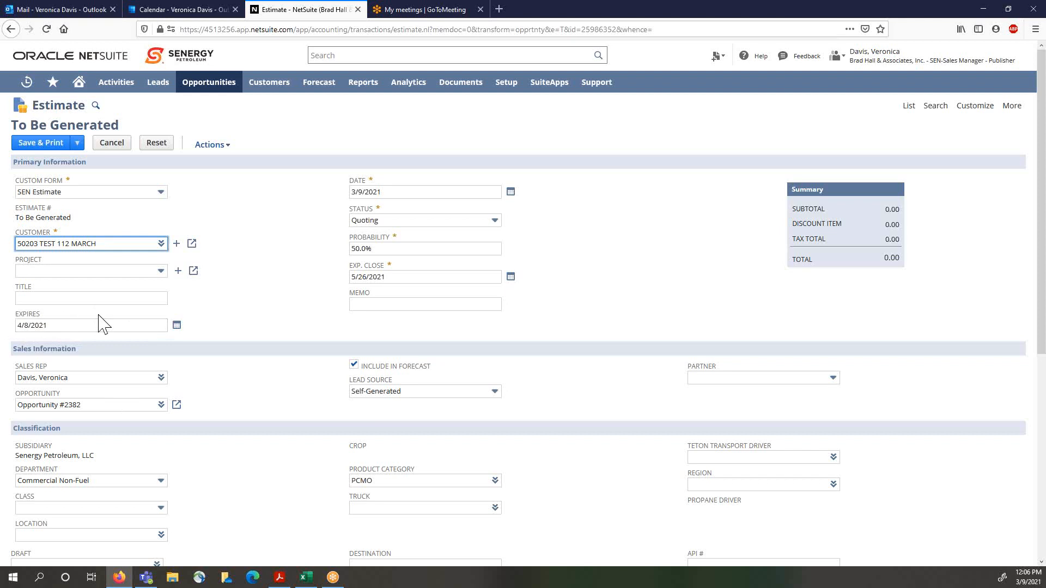
Step: Open the Add Multiple item chooser on the estimate's items and search for items matching %ect
left_click(311, 281)
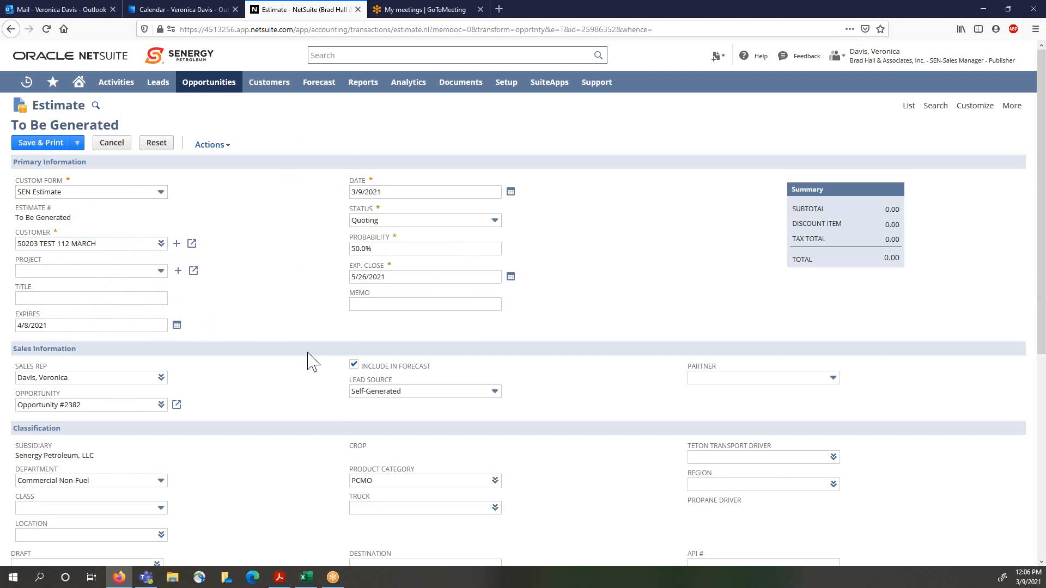
scroll(315, 362, "down", 3)
scroll(315, 359, "down", 3)
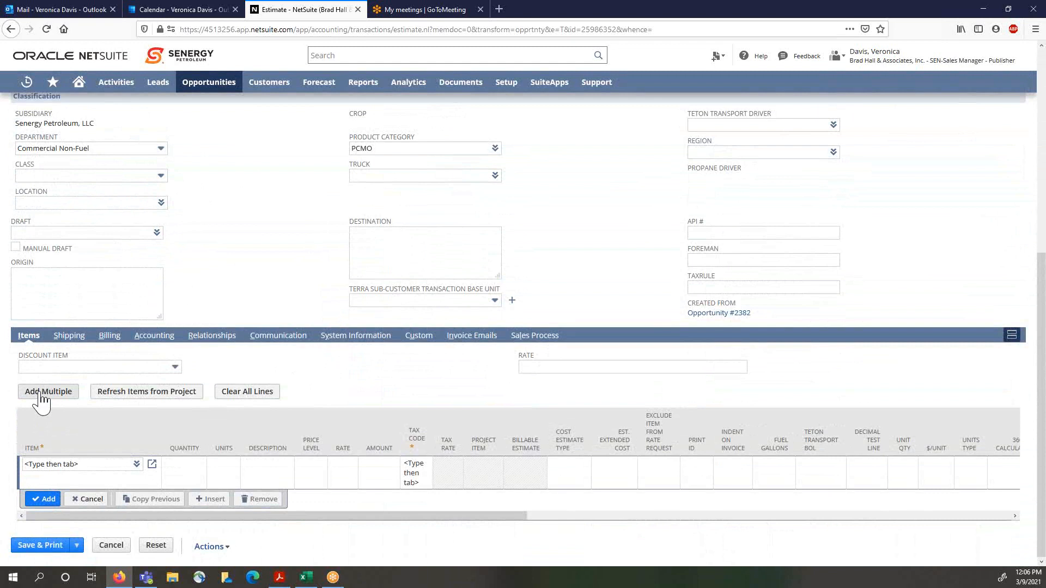
left_click(137, 470)
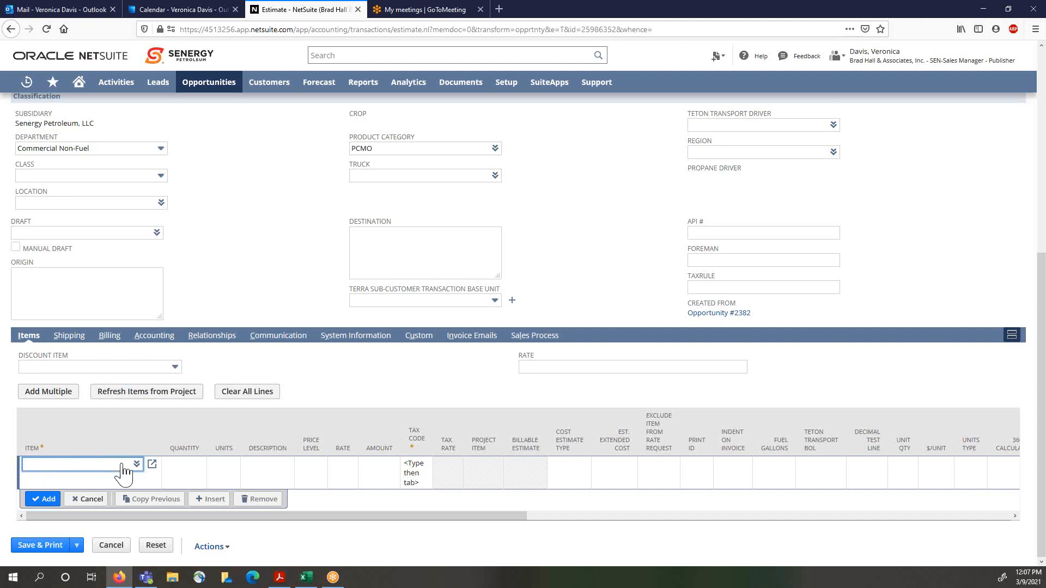
left_click(42, 402)
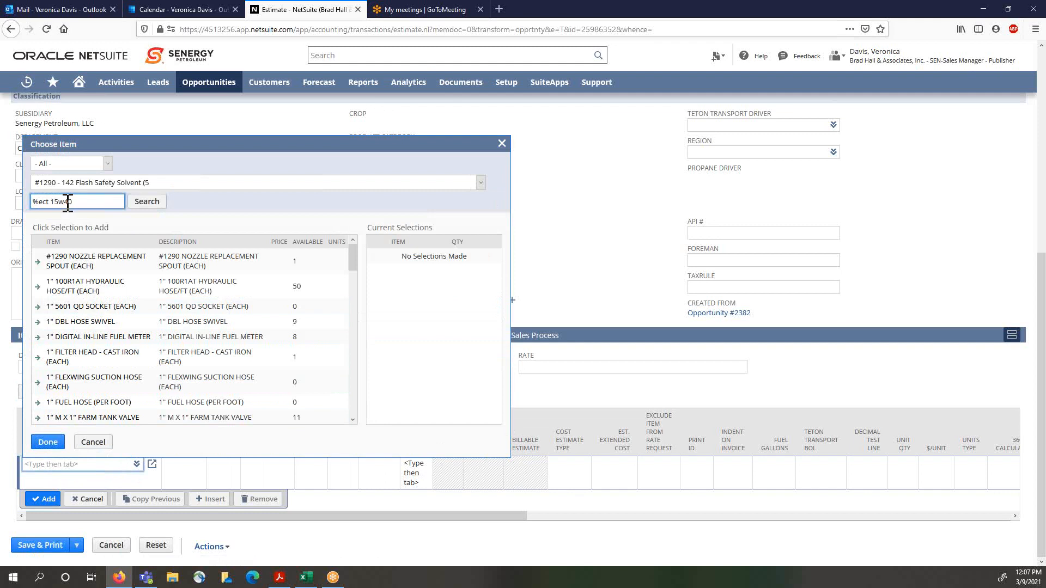
key("Return")
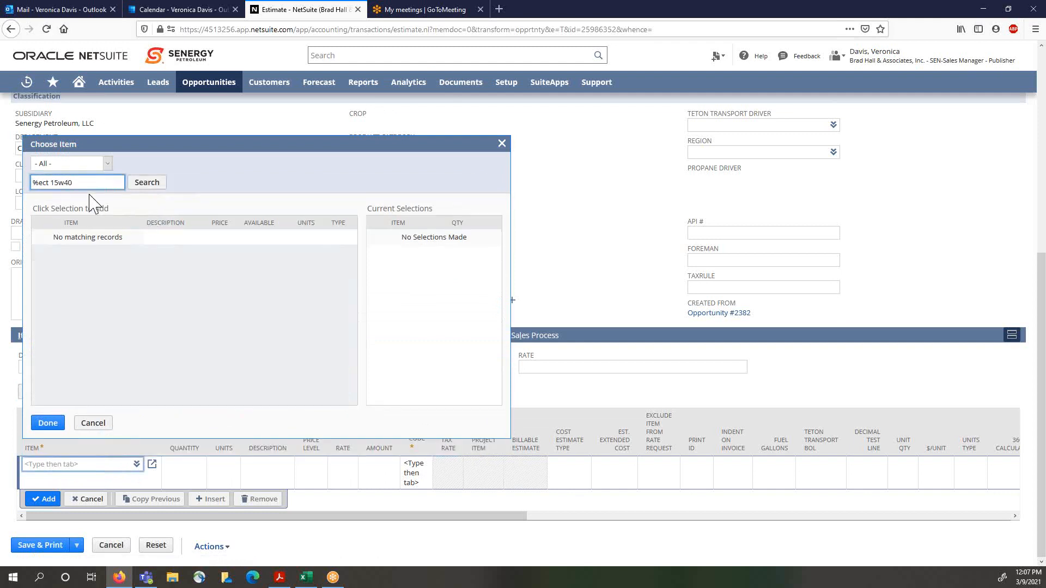
left_click_drag(75, 184, 53, 191)
key("BackSpace")
key("Return")
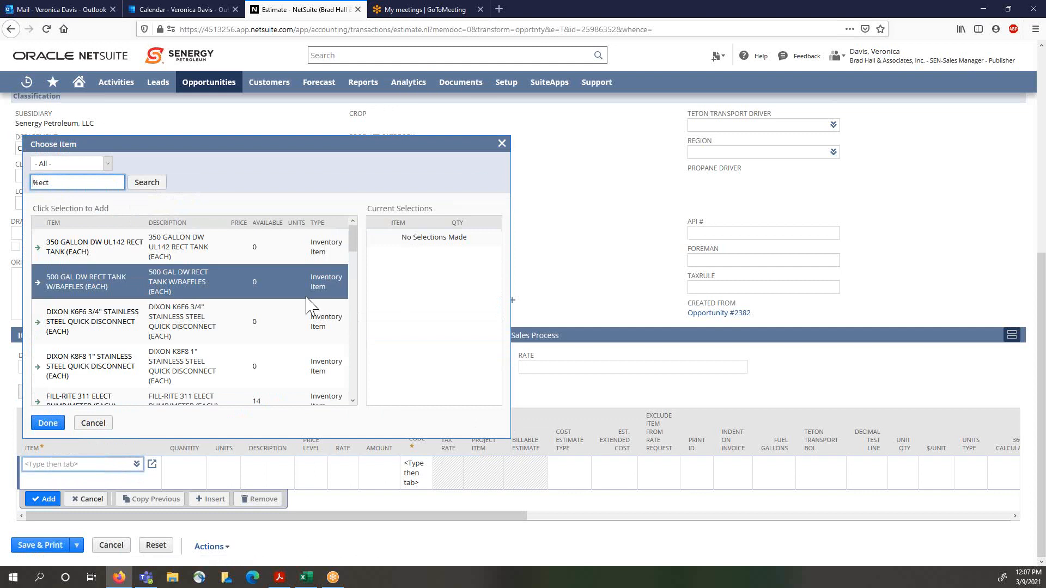
Step: Select P66 GUARDOL ECT Ti CK4 10W30 (3 1-GAL CASE) with a quantity of 2
left_click_drag(355, 246, 360, 279)
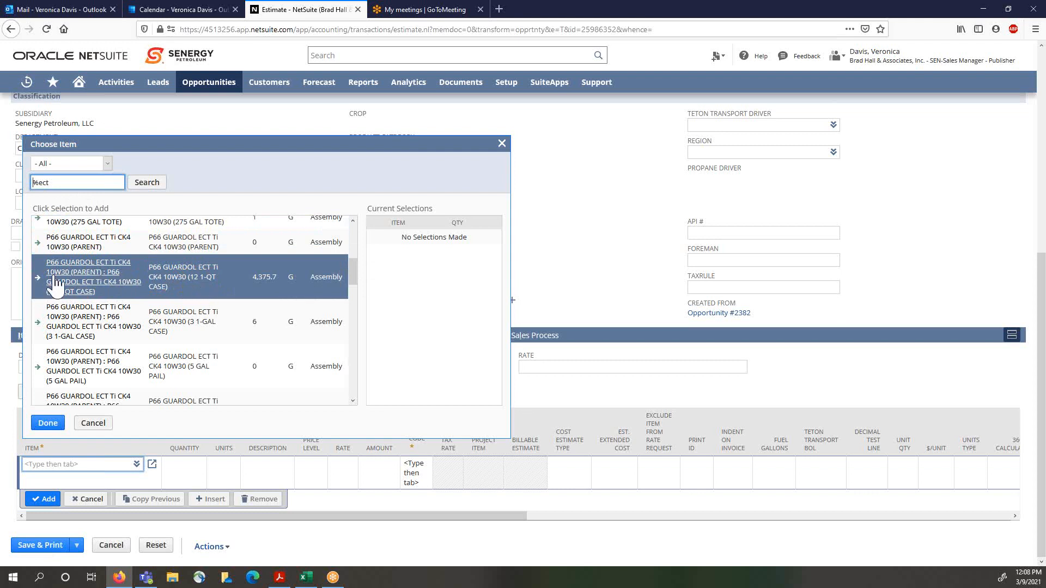
left_click(39, 326)
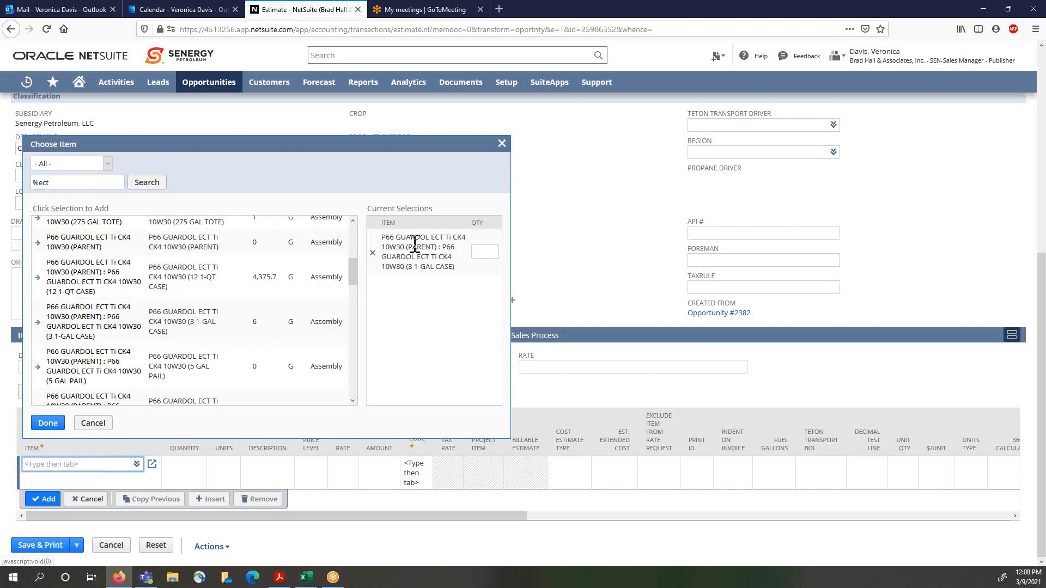
left_click(490, 256)
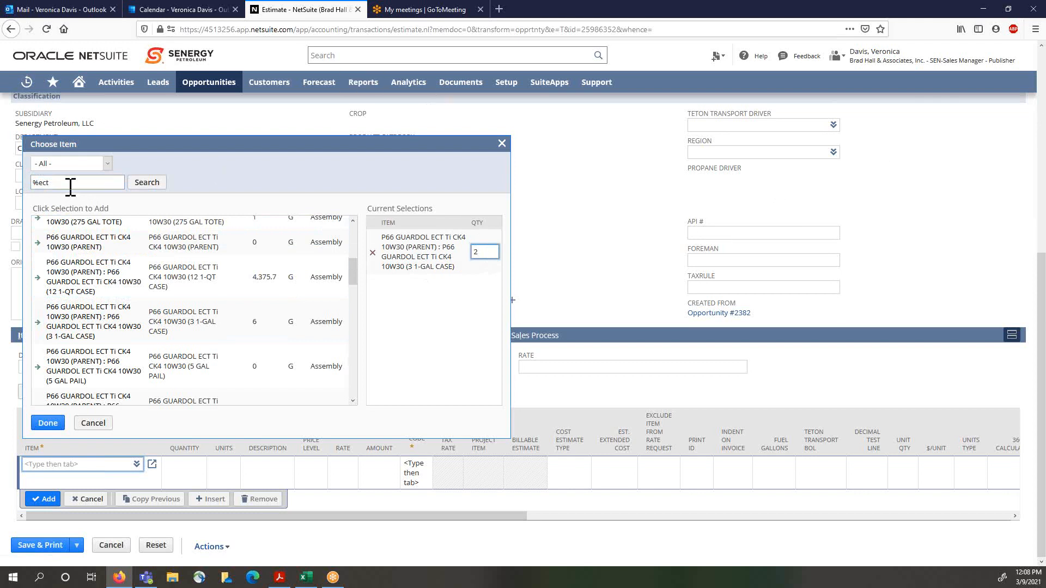
Step: Search for %grease, select CHEV SRI GREASE NLGI 2 (35 LB PAIL) with quantity 1, and add the selections
left_click(48, 183)
left_click_drag(48, 183, 40, 183)
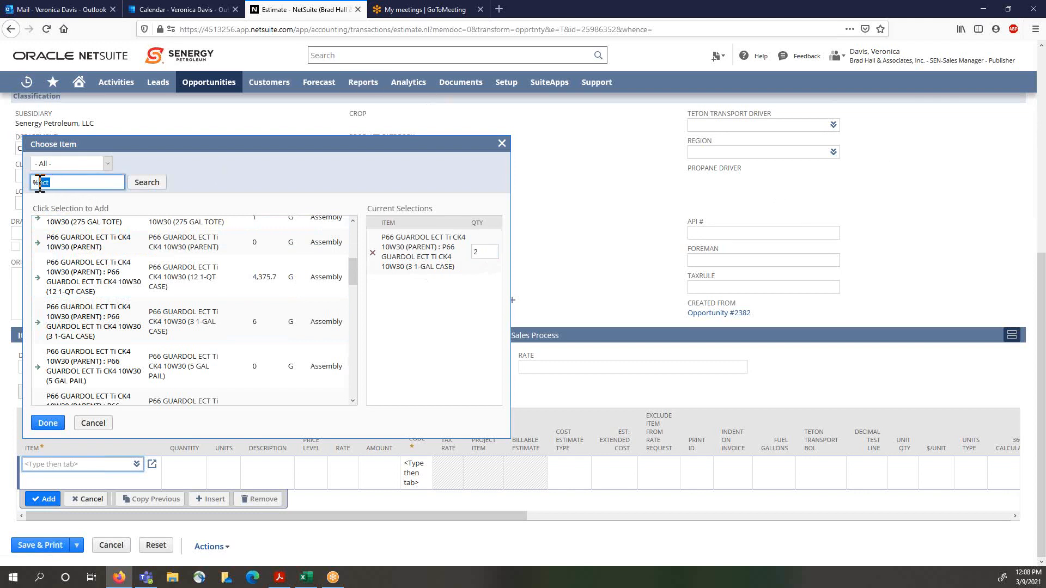
type("grease")
left_click(155, 183)
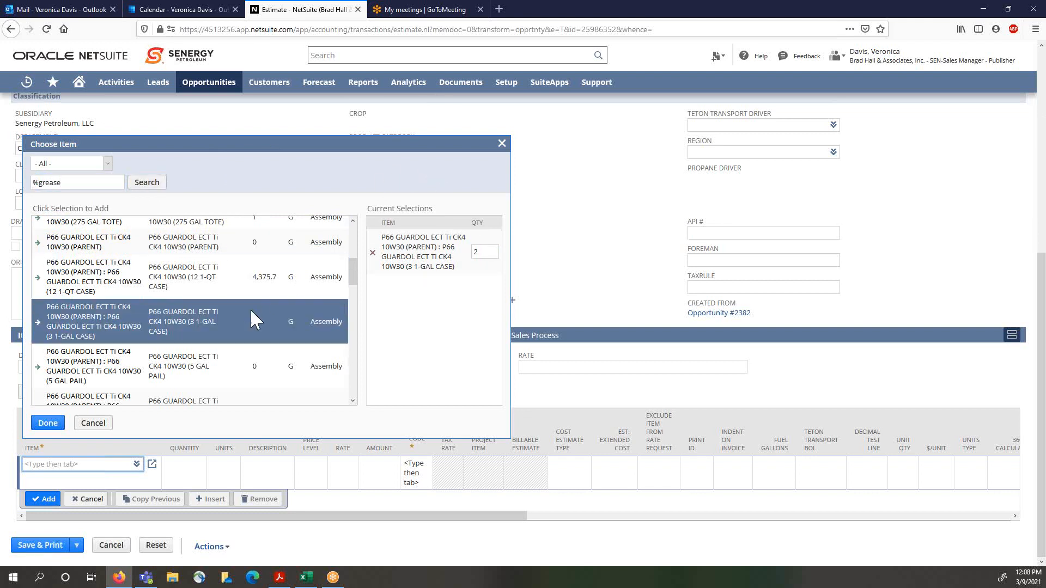
left_click(153, 186)
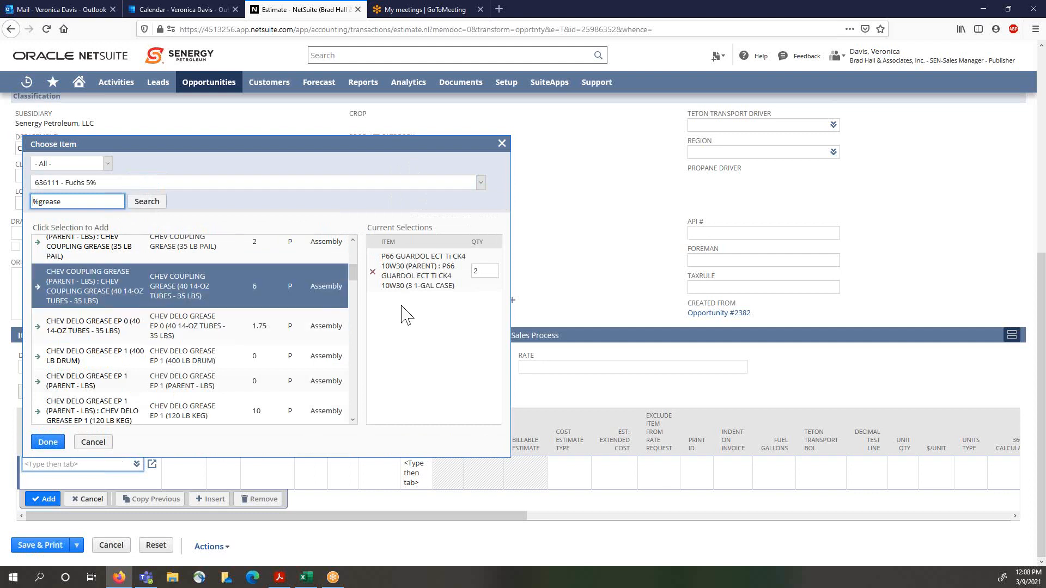
left_click_drag(357, 270, 375, 370)
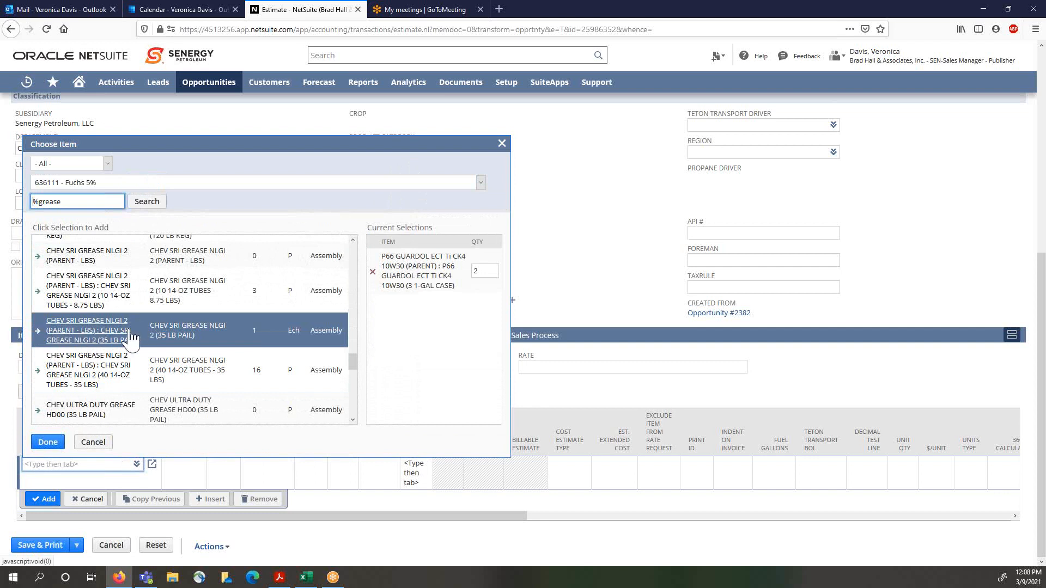
left_click(39, 342)
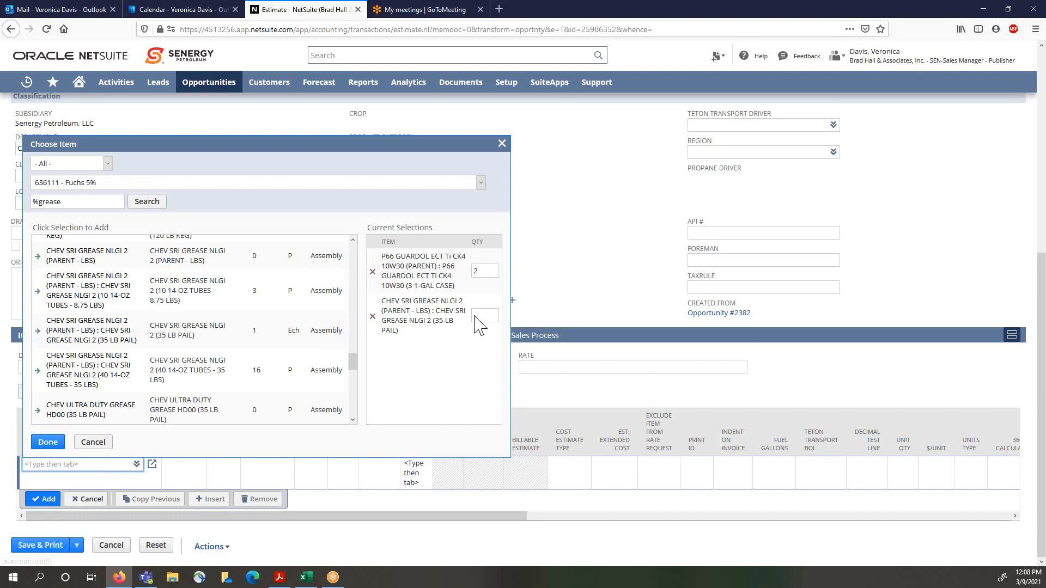
left_click(484, 315)
type("1")
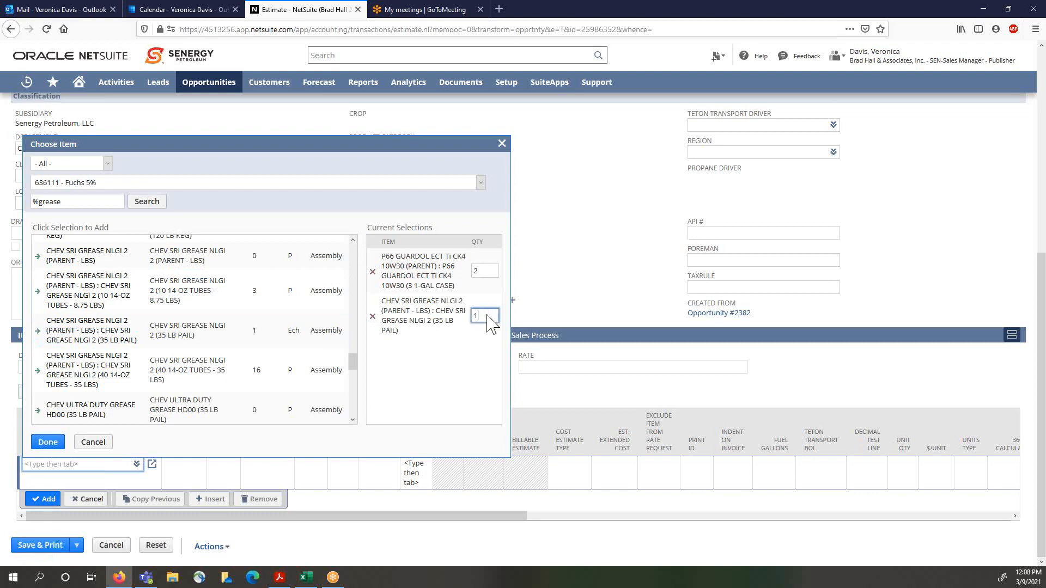
left_click(44, 443)
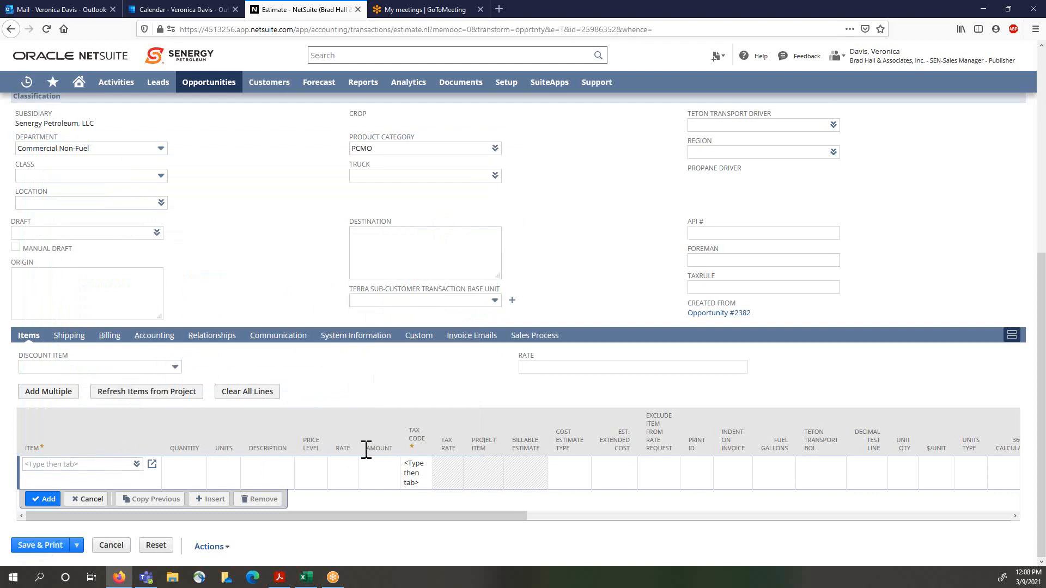
Step: Set the rate of the P66 GUARDOL line to 57.12
scroll(380, 467, "down", 1)
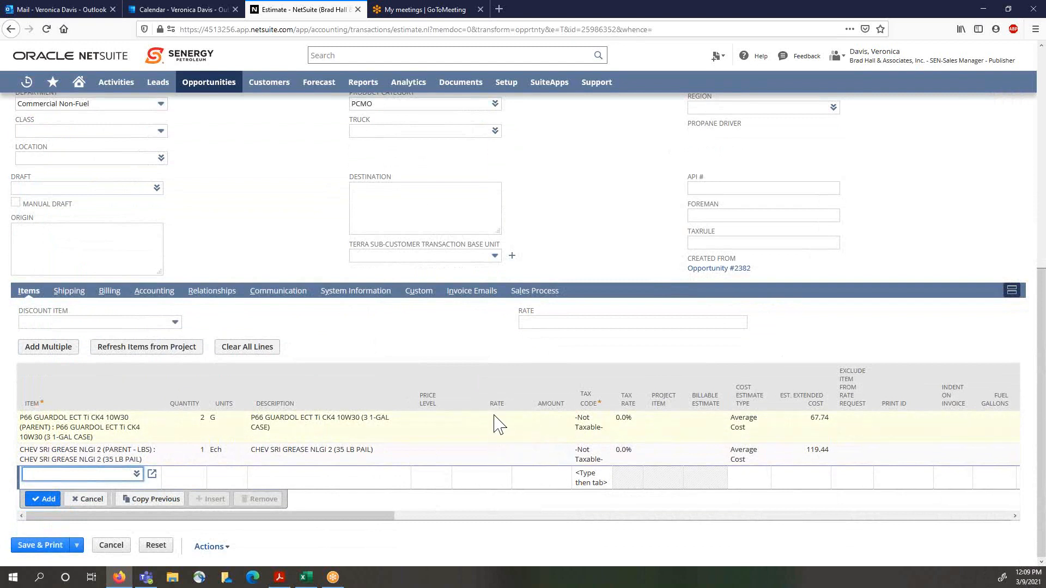
left_click(498, 434)
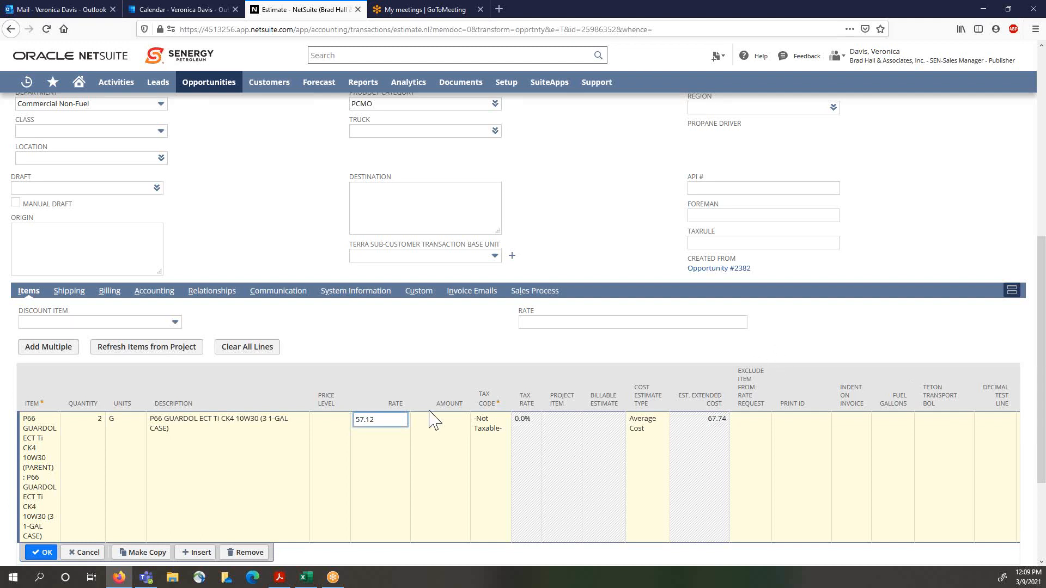
left_click(378, 347)
scroll(379, 351, "down", 3)
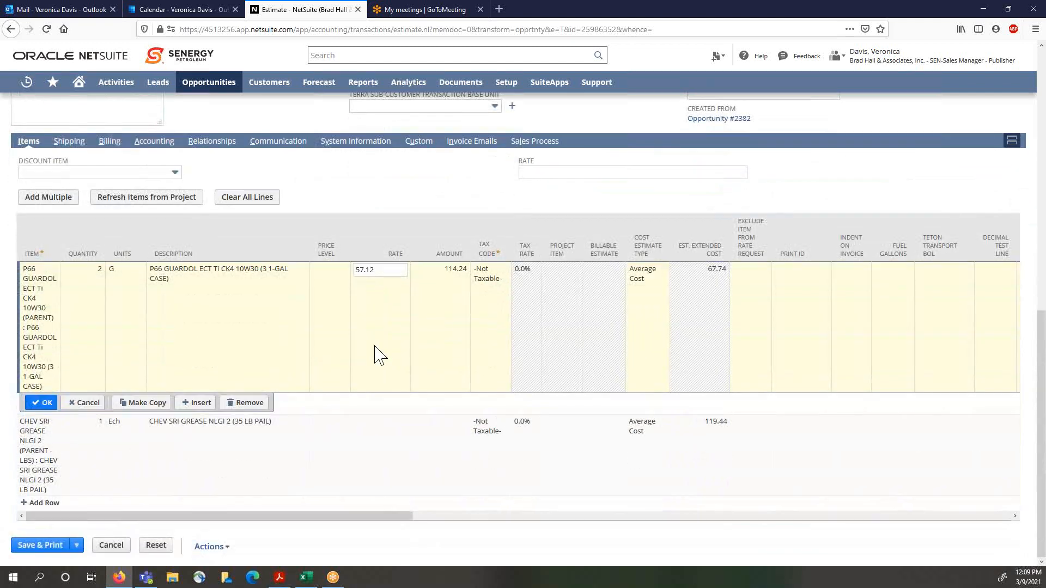
left_click(383, 277)
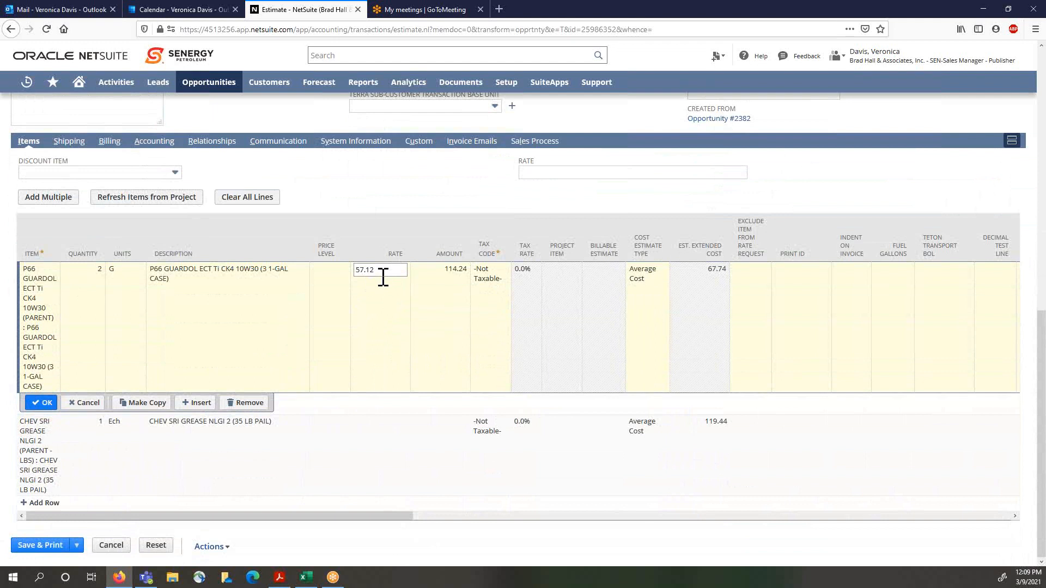
left_click(42, 402)
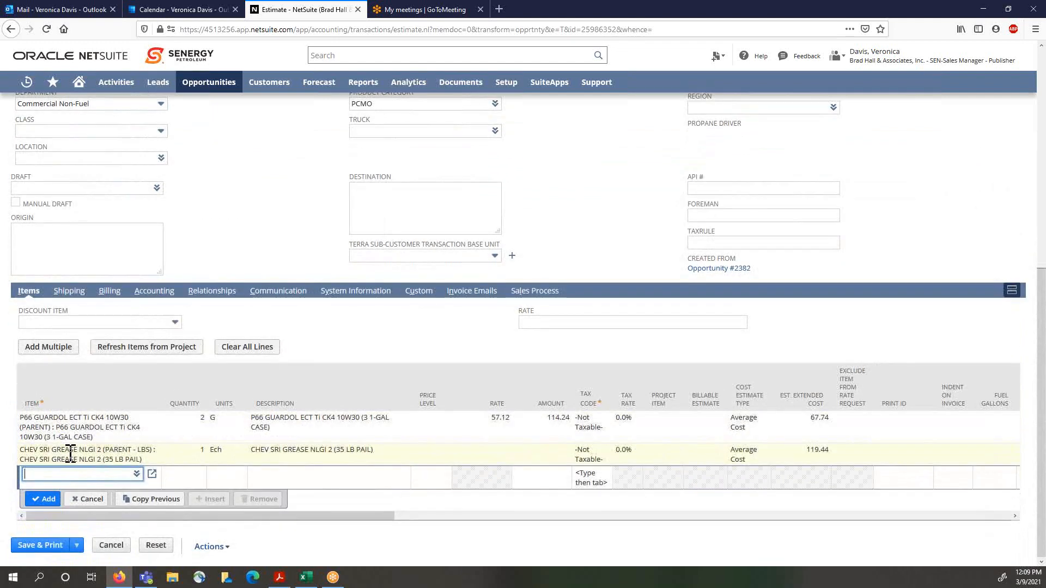
Step: Set the rate of the CHEV SRI GREASE line to 150.00
left_click(496, 462)
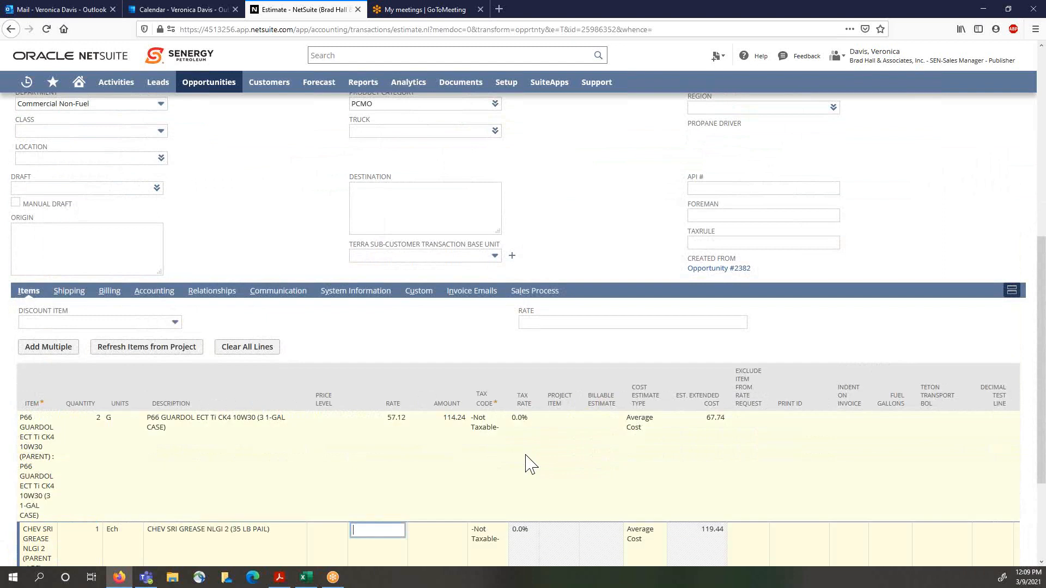
scroll(544, 478, "down", 5)
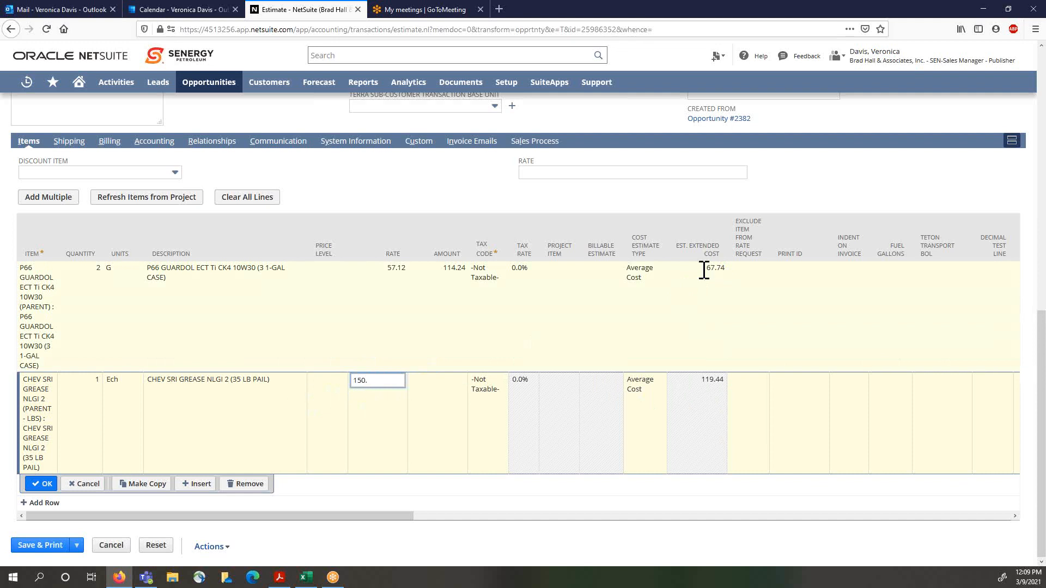
left_click(41, 484)
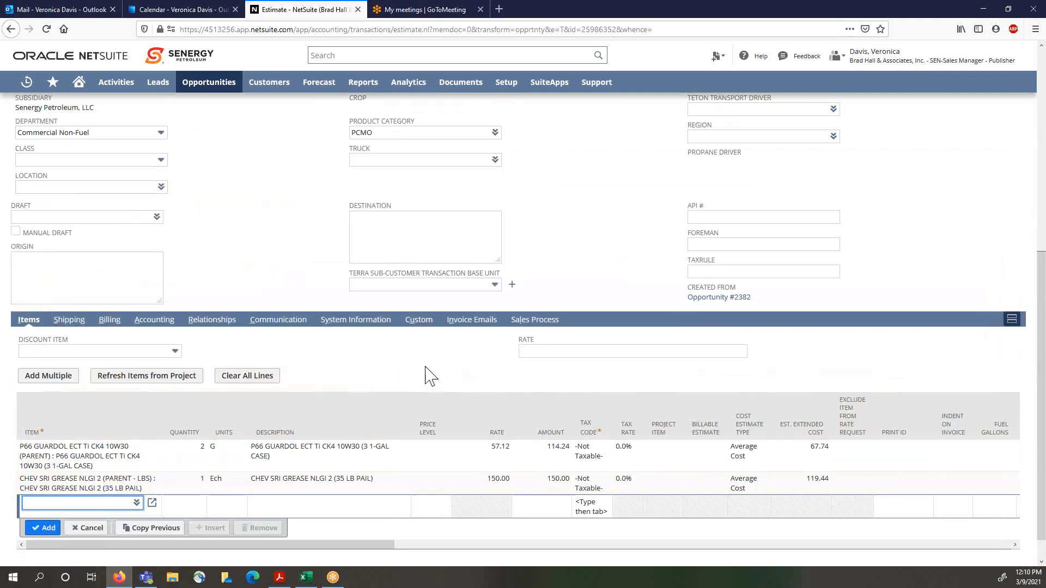
Step: Add FUCHS CEPLATTYN OGAS NA (35 LB PAIL) at quantity 1 by searching the item chooser for %fuch
scroll(427, 375, "down", 1)
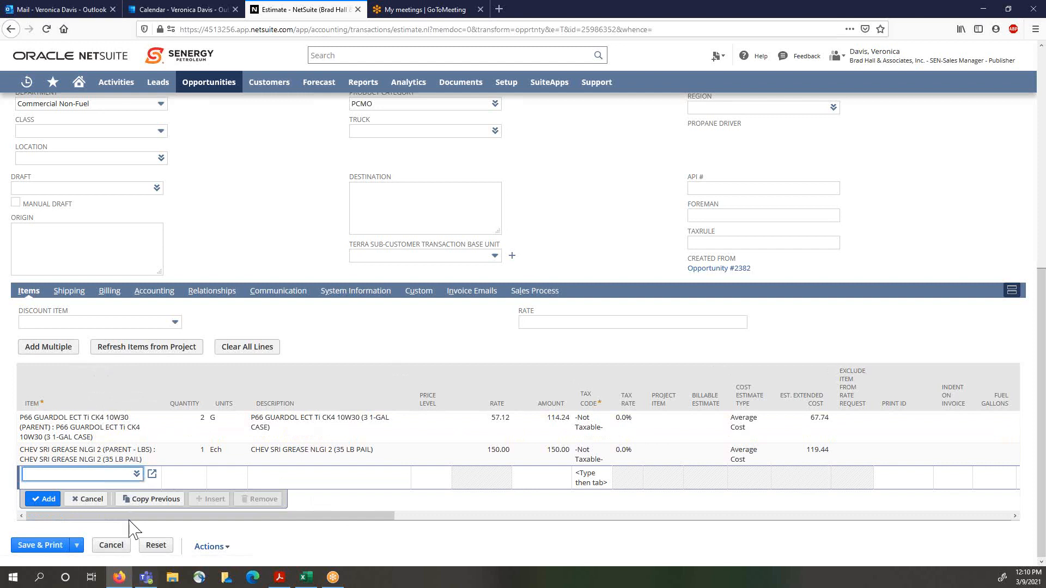
left_click(51, 347)
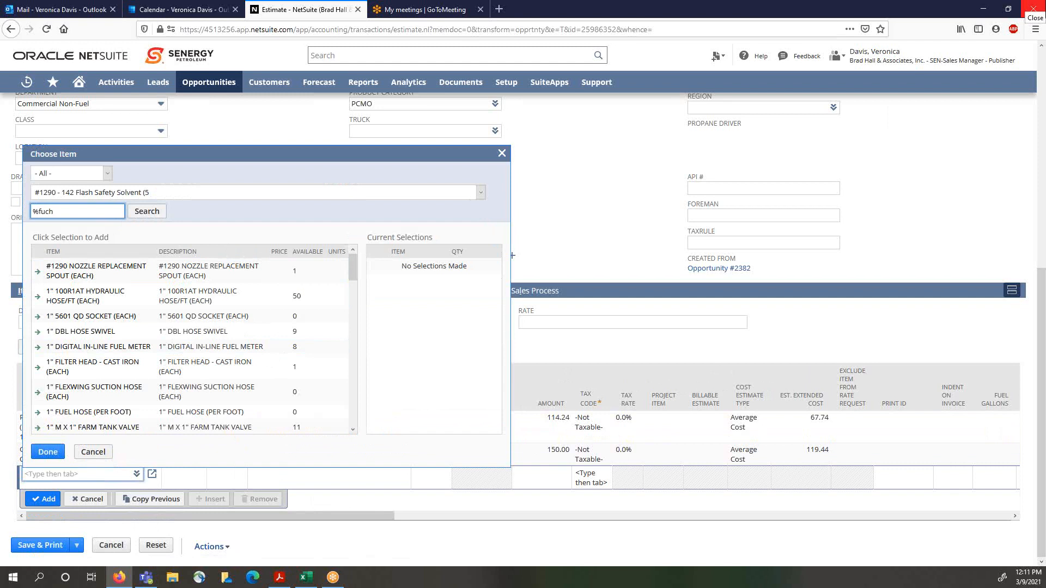
key("Return")
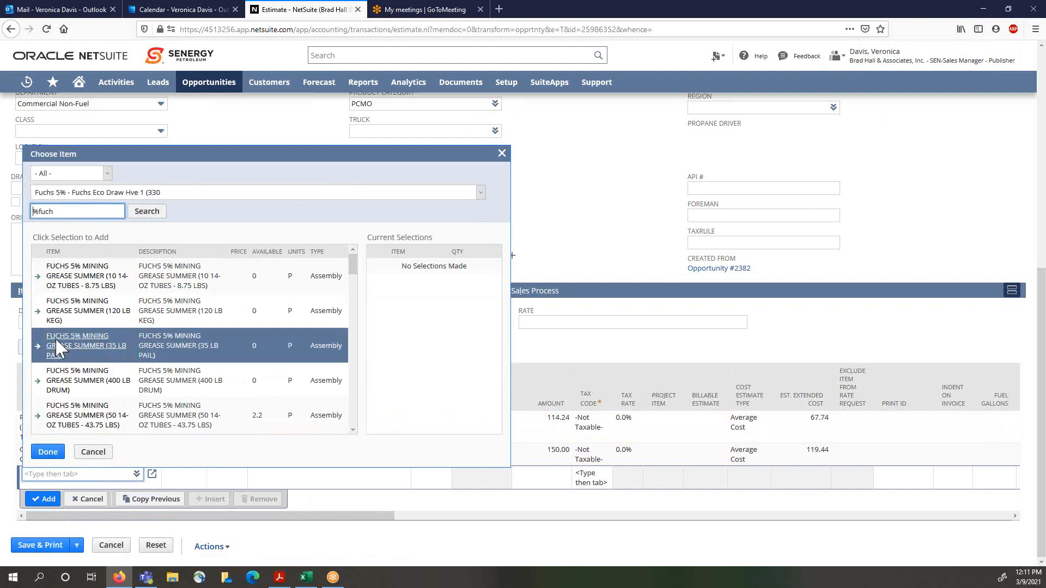
scroll(58, 327, "down", 2)
scroll(120, 393, "down", 5)
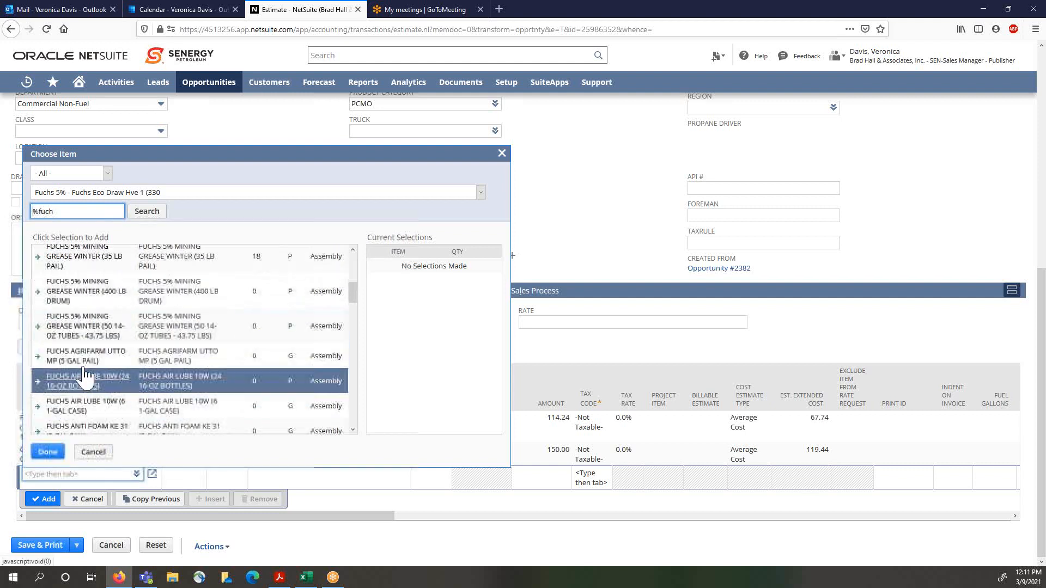
left_click_drag(354, 294, 373, 420)
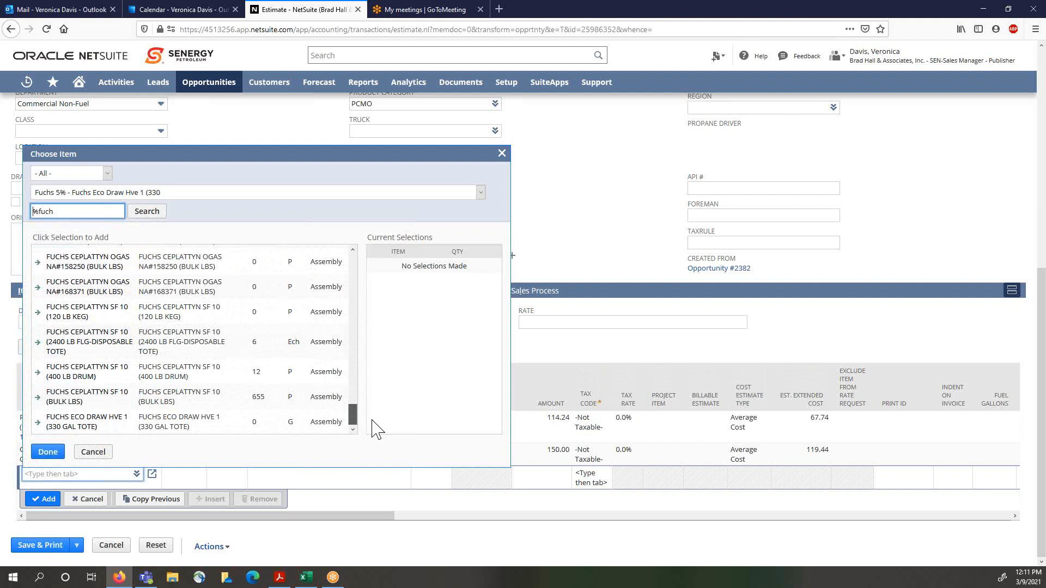
left_click_drag(373, 419, 371, 387)
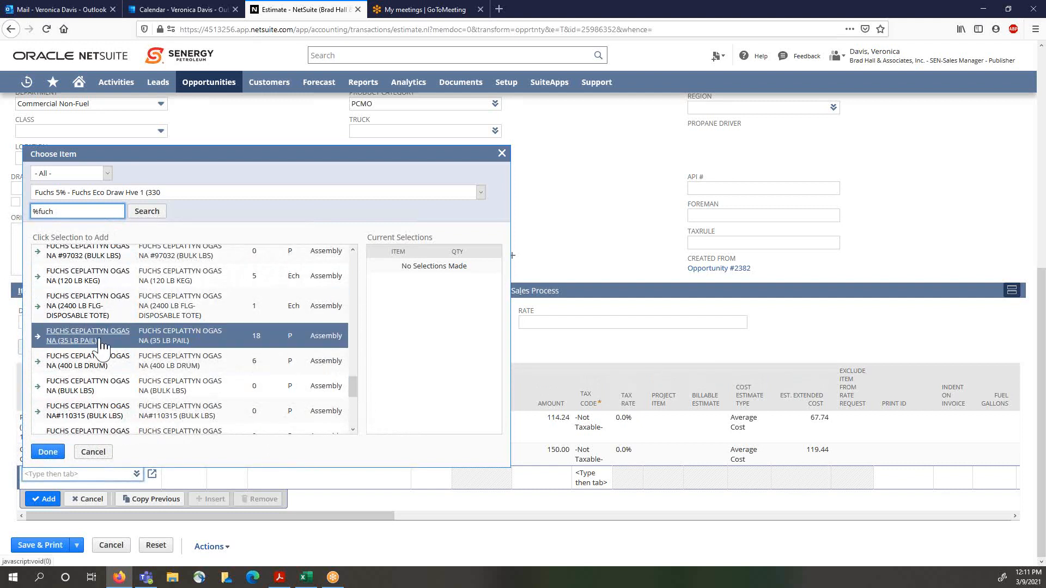
left_click(38, 338)
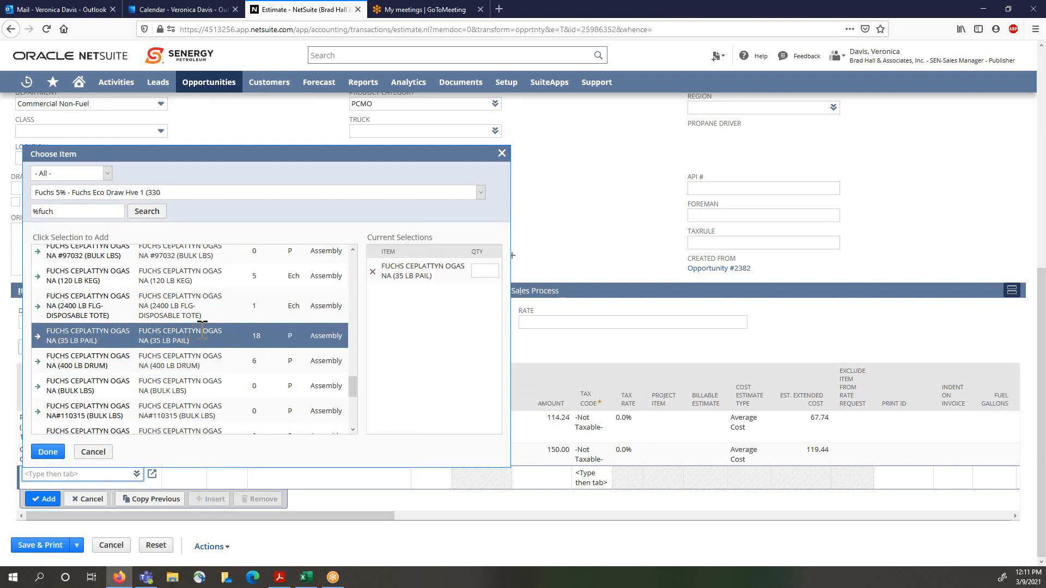
left_click(490, 272)
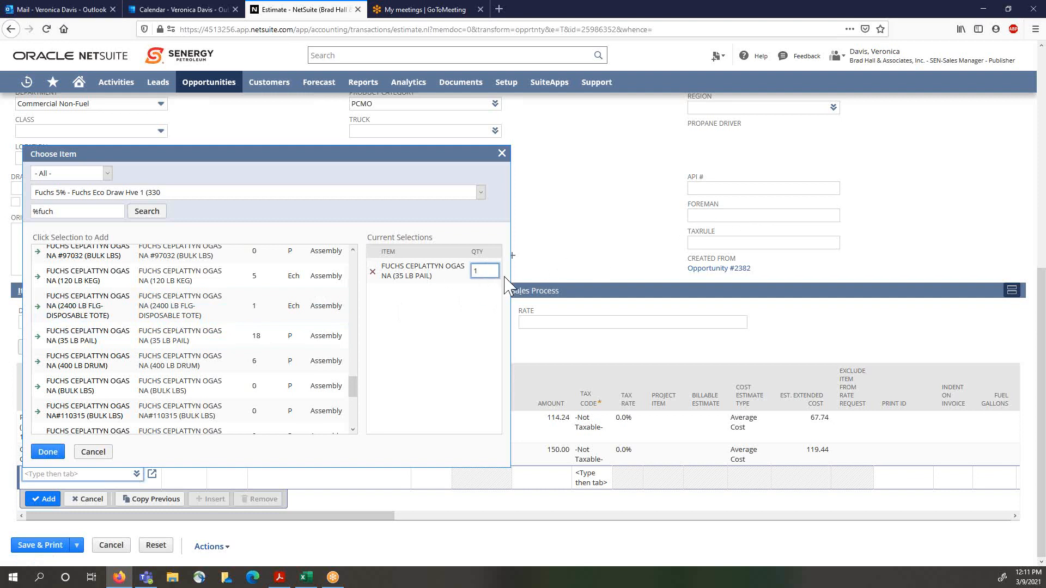
left_click(48, 451)
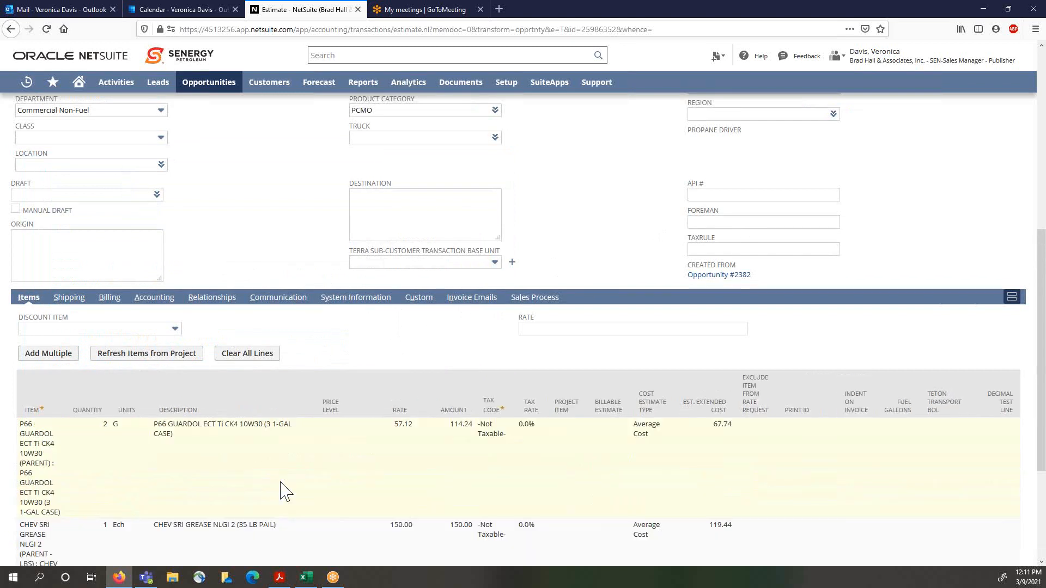
Step: Change the FUCHS line's description to FUCHS test (35 LB PAIL)
scroll(319, 479, "down", 3)
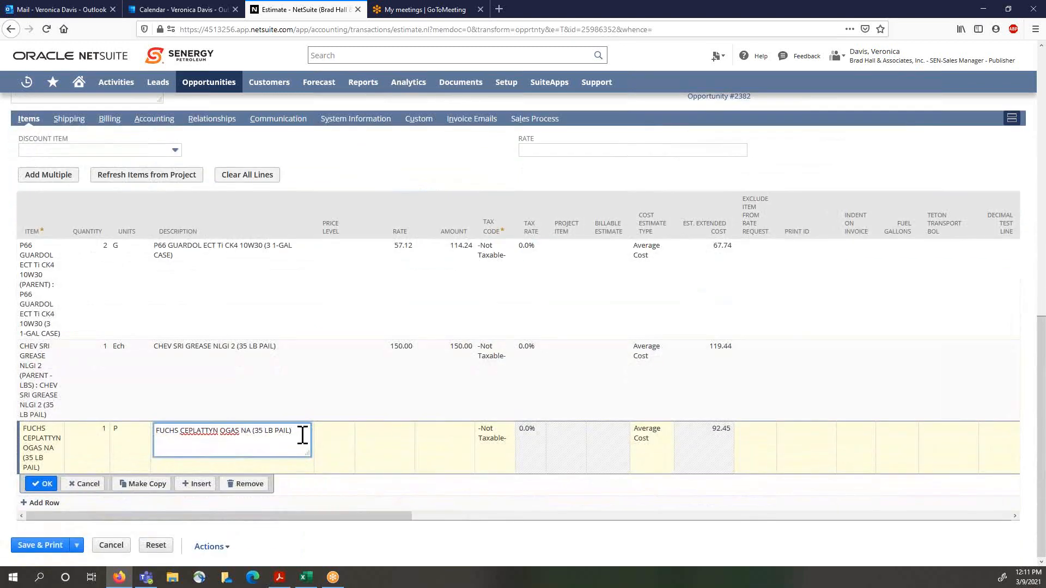
left_click_drag(294, 431, 101, 430)
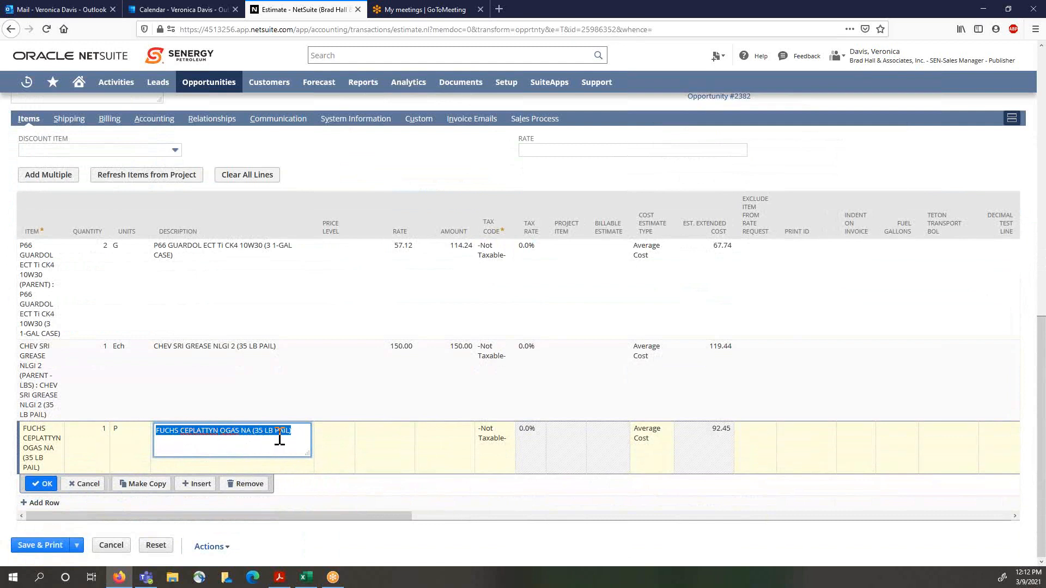
left_click(251, 430)
left_click_drag(252, 430, 183, 433)
type("test ")
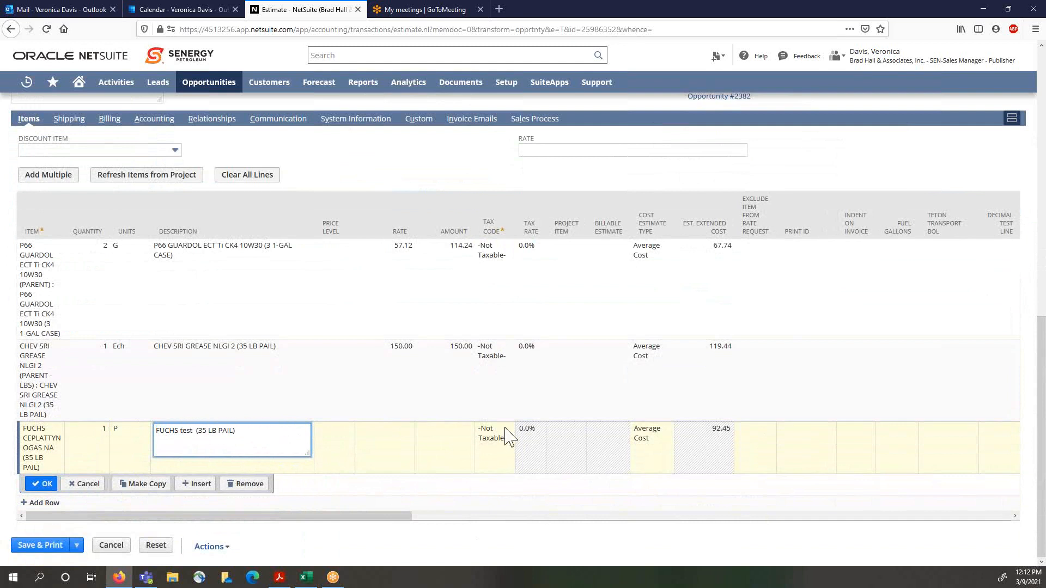
type("ietm")
Step: Change the FUCHS line's description to FUCHS test product (35 LB PAIL) and set its rate to 300.00
key("BackSpace")
key("BackSpace")
key("BackSpace")
key("BackSpace")
type("product")
key("BackSpace")
left_click(408, 449)
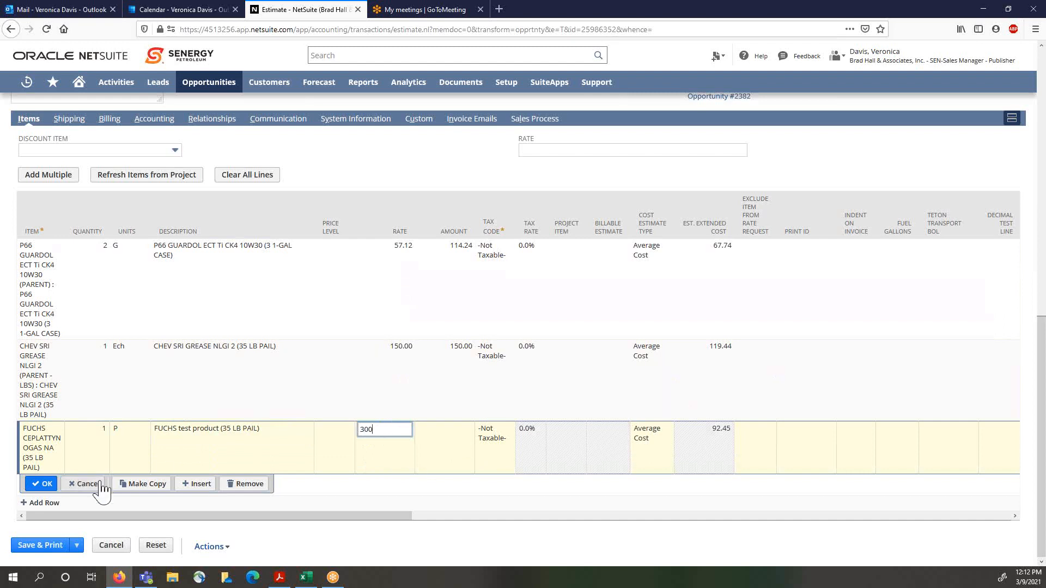
left_click(42, 484)
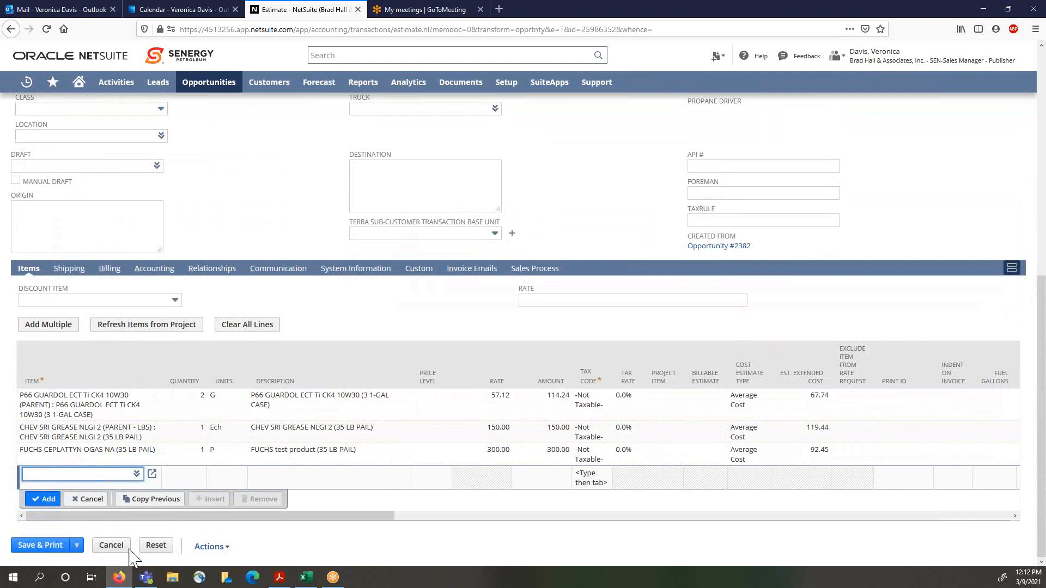
Step: Save and print the estimate
left_click(538, 546)
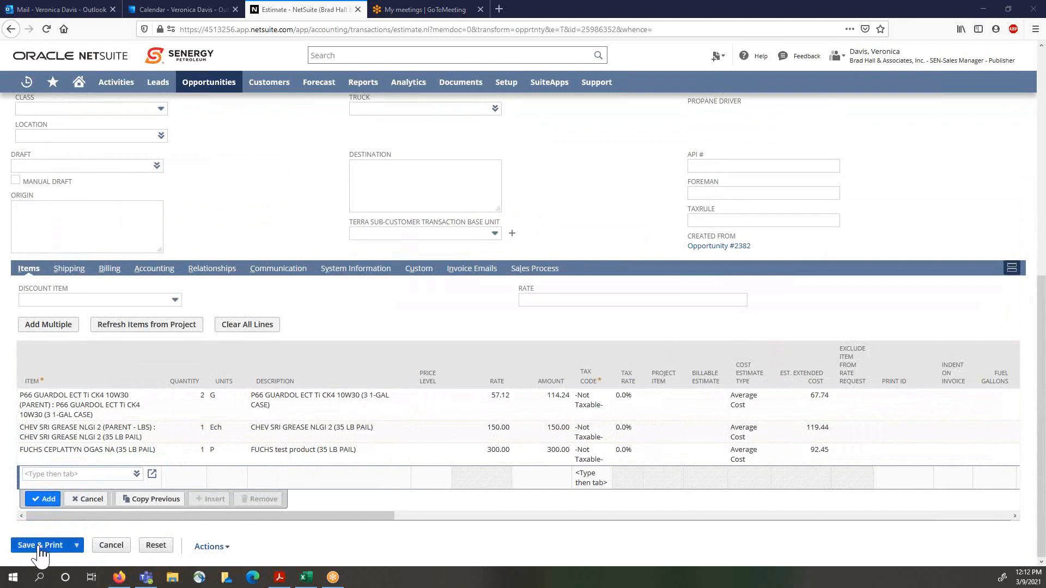
mouse_move(79, 546)
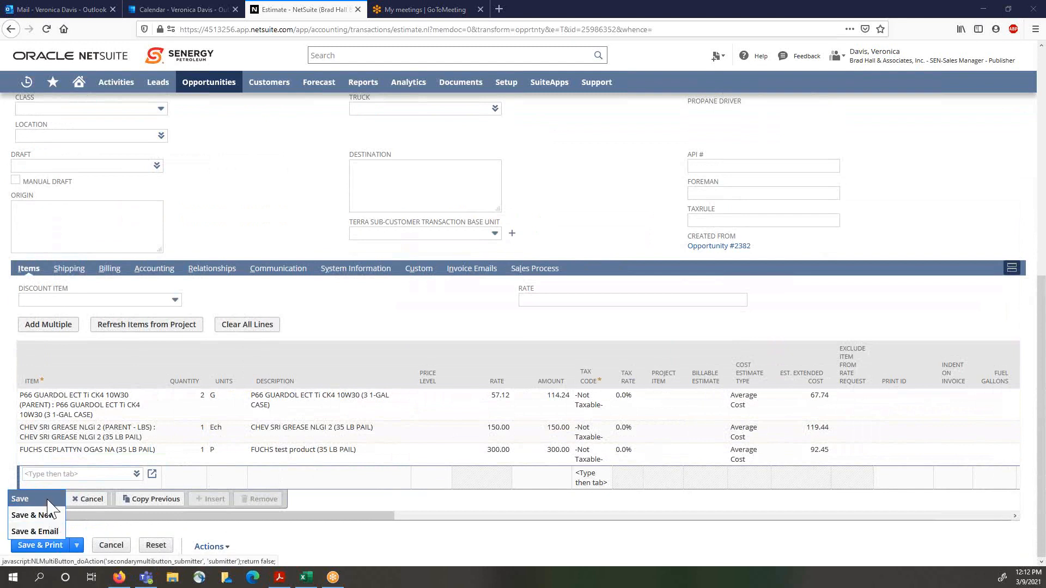
left_click(36, 551)
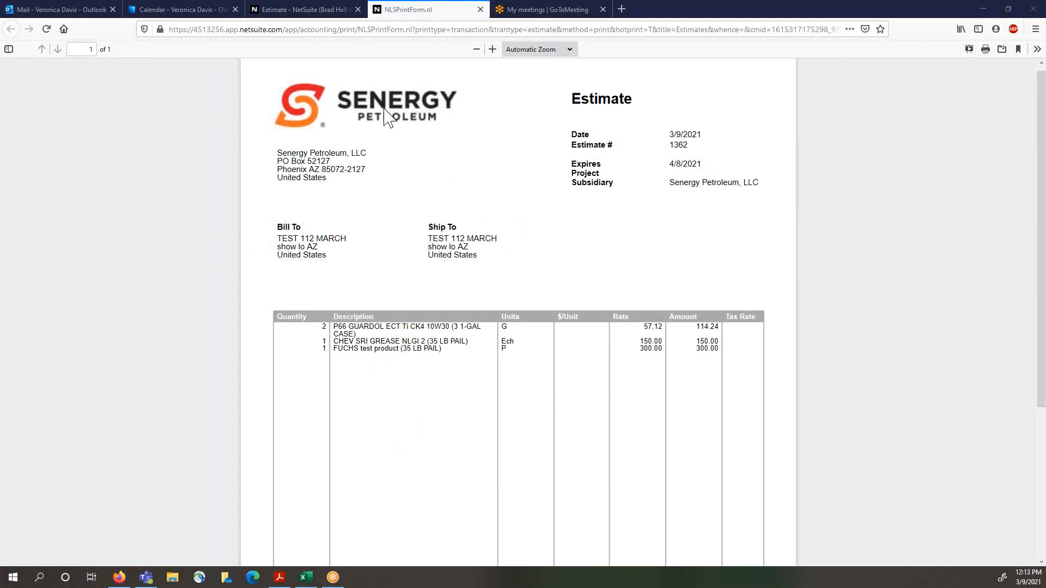
Step: Review the printed estimate's item lines and total
scroll(384, 117, "down", 2)
scroll(561, 158, "up", 1)
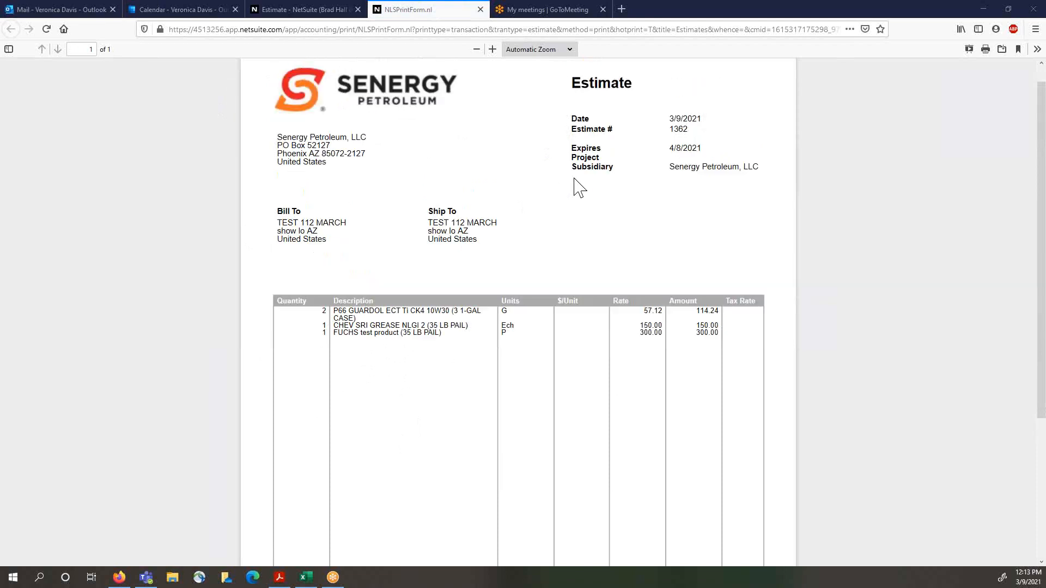
scroll(571, 191, "down", 3)
scroll(570, 195, "up", 1)
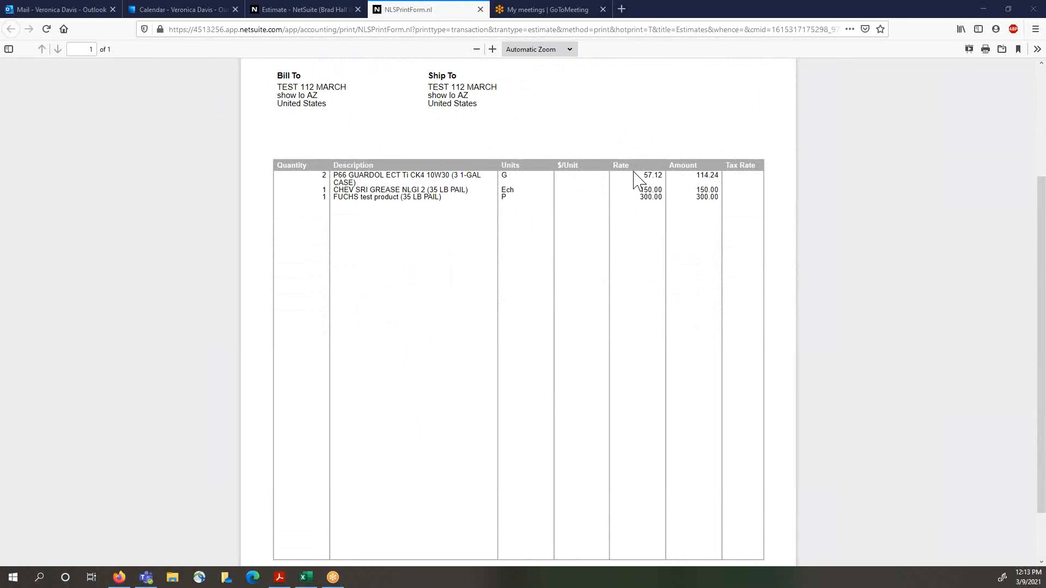
left_click_drag(643, 180, 658, 177)
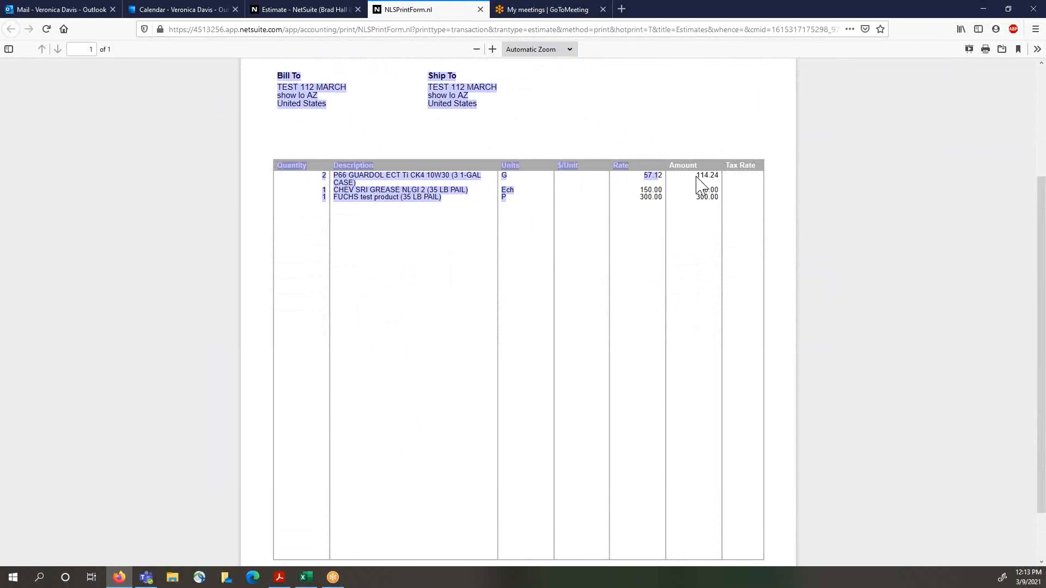
left_click_drag(697, 181, 714, 177)
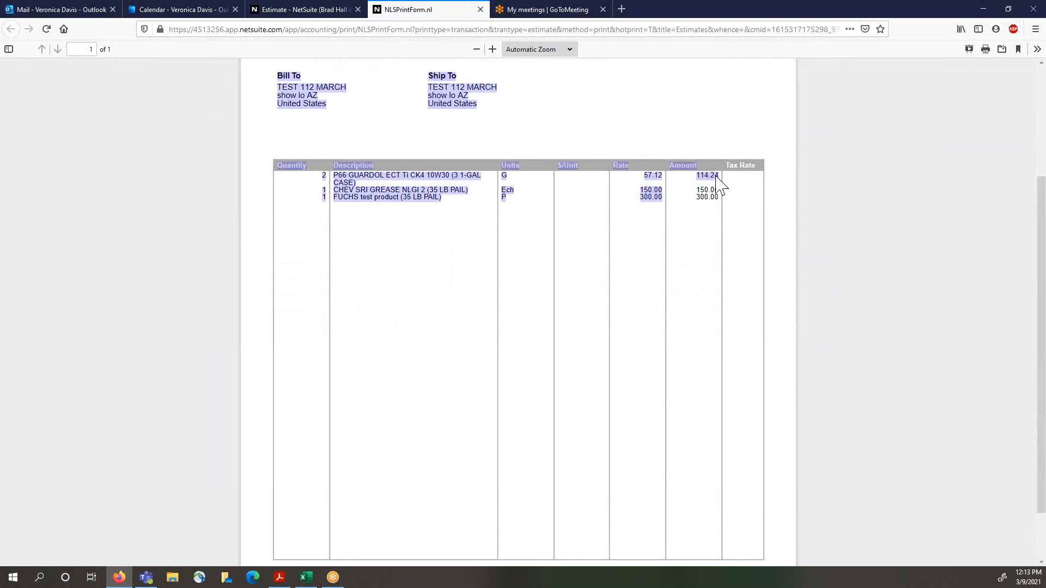
left_click(647, 205)
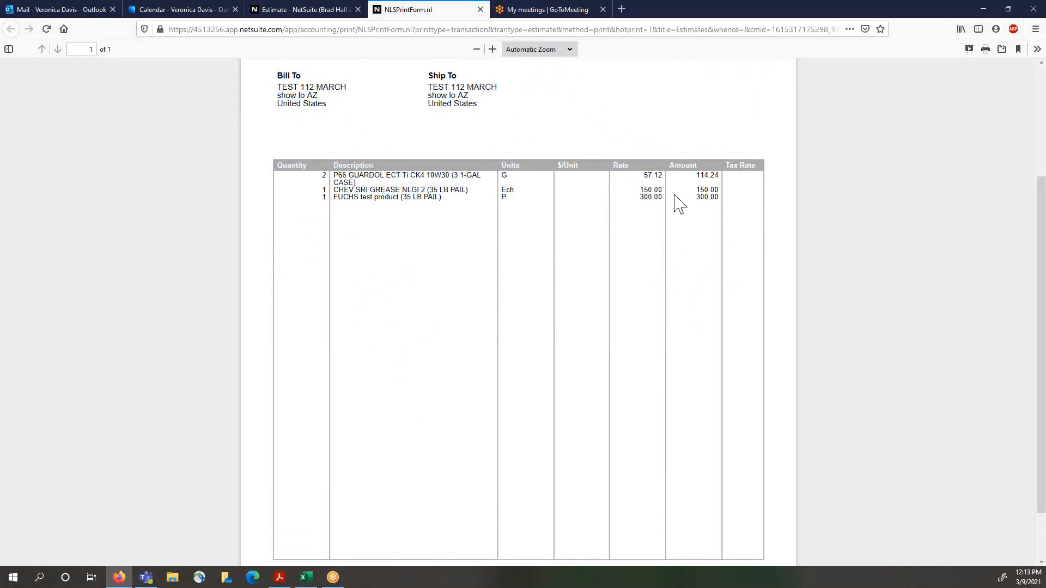
scroll(759, 218, "down", 2)
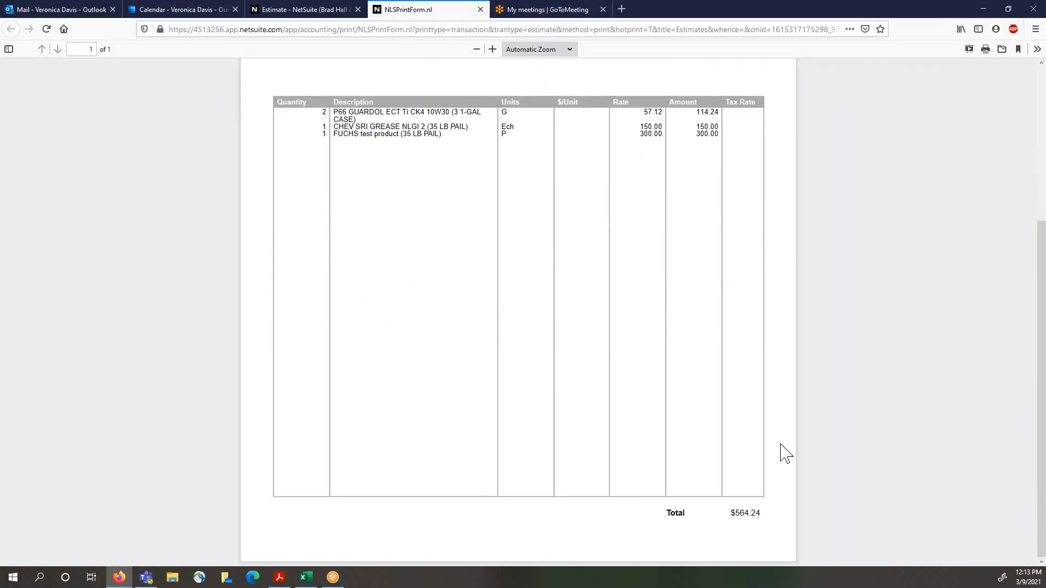
scroll(606, 464, "up", 5)
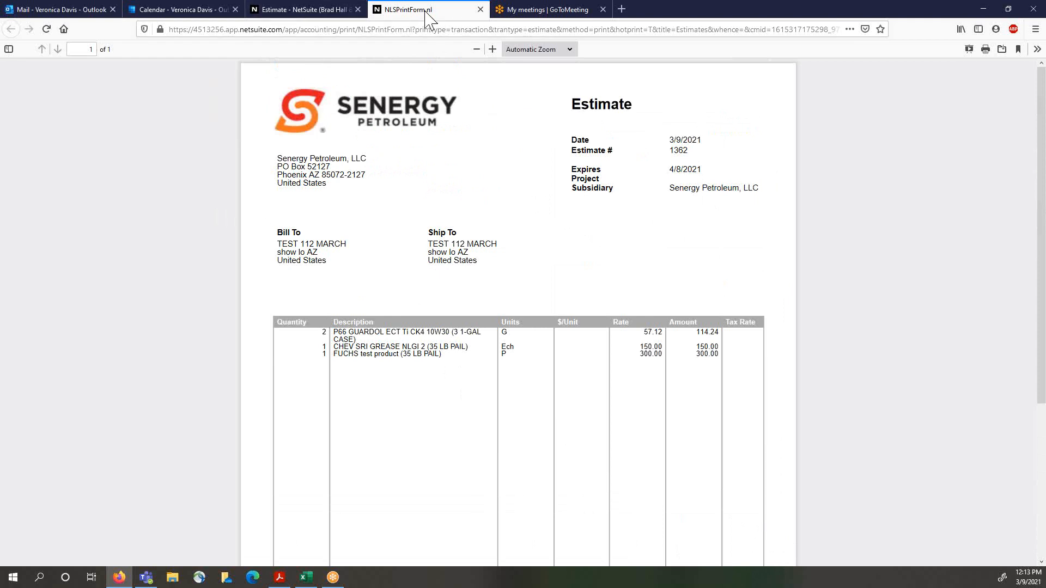
left_click(308, 10)
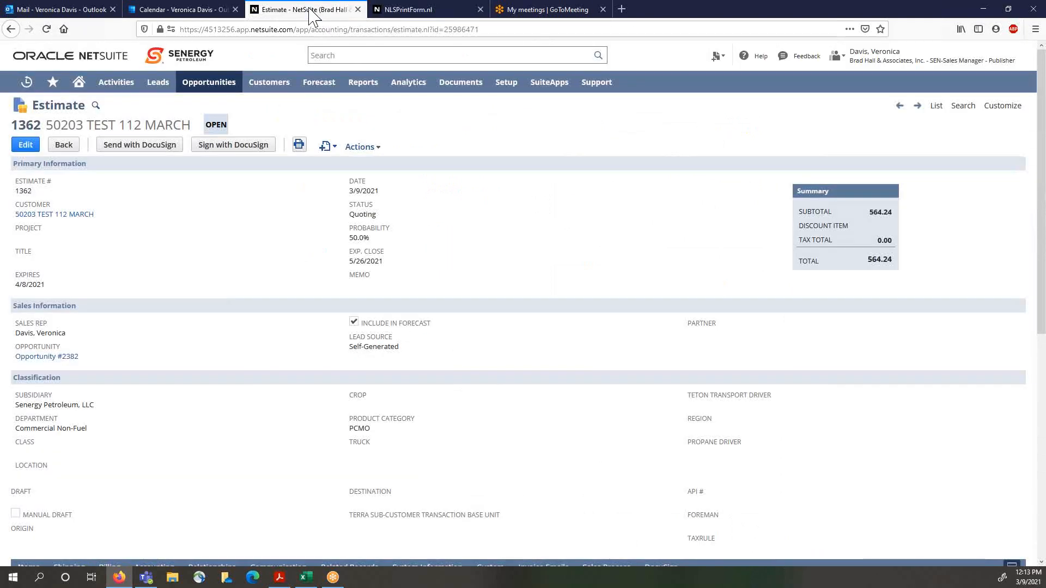
left_click(412, 14)
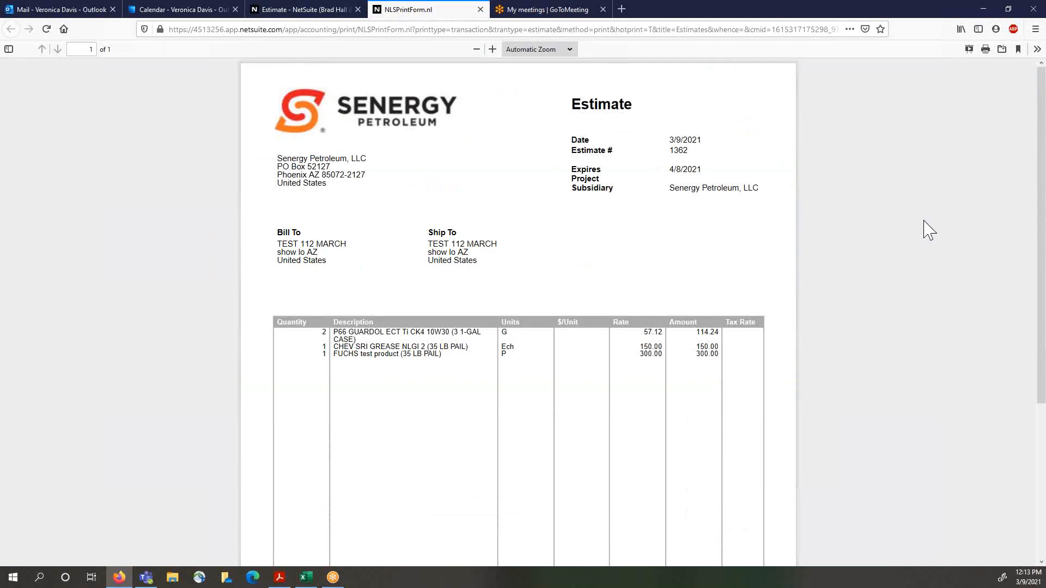
left_click(986, 50)
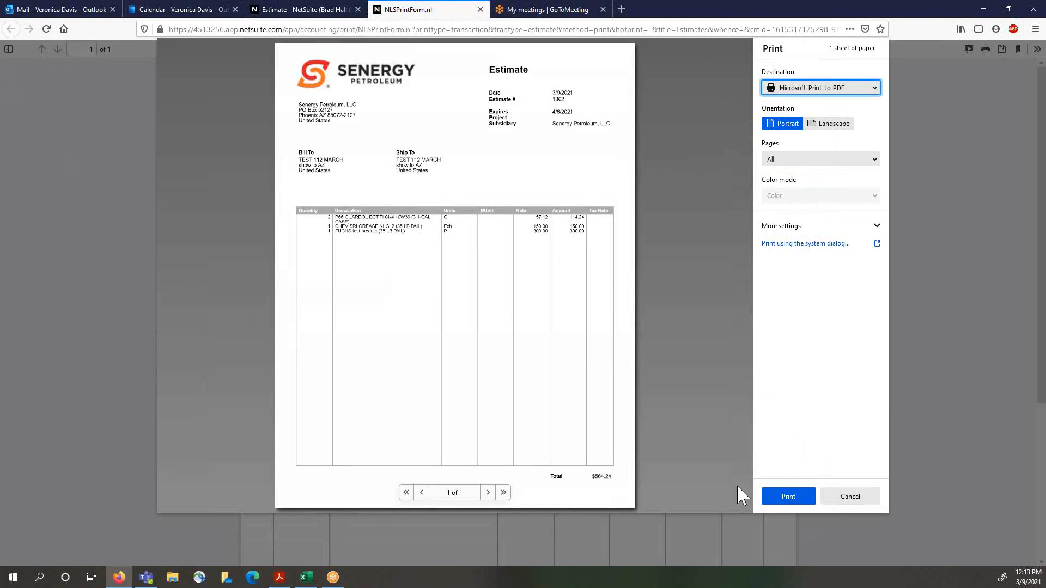
left_click(856, 500)
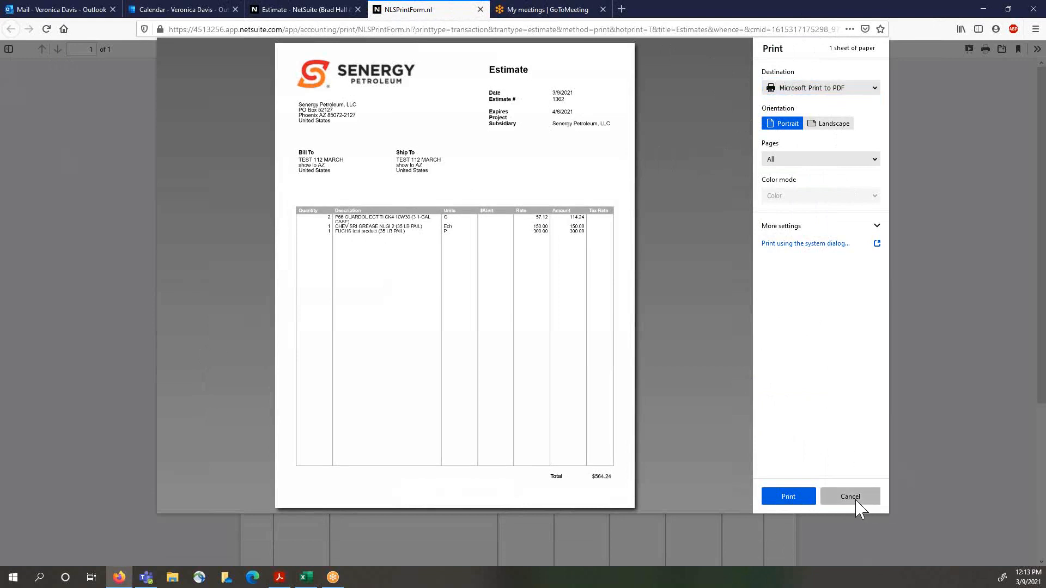
Step: Review the saved estimate record and its item lines
left_click(289, 10)
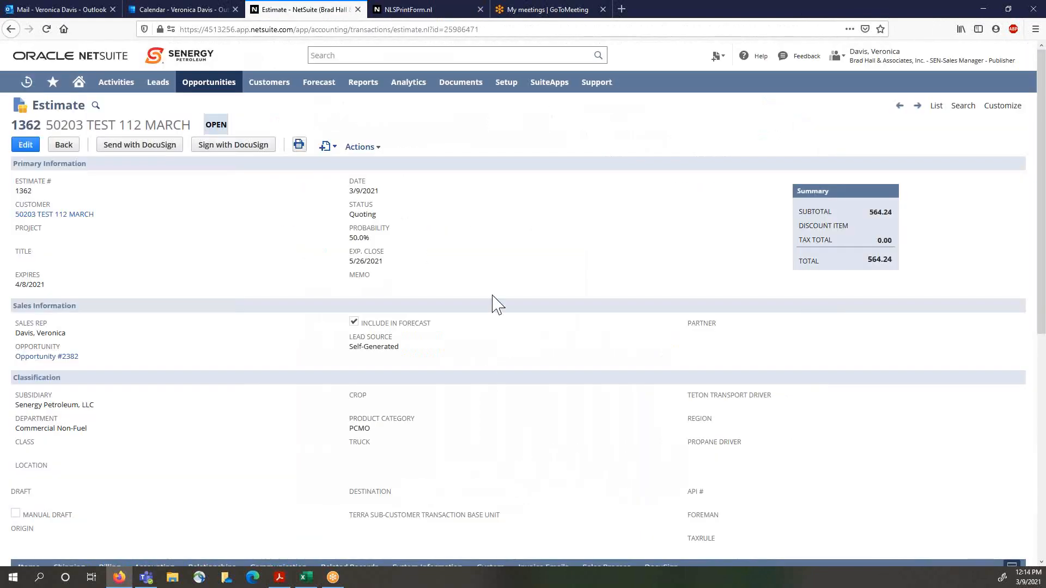
scroll(188, 212, "down", 5)
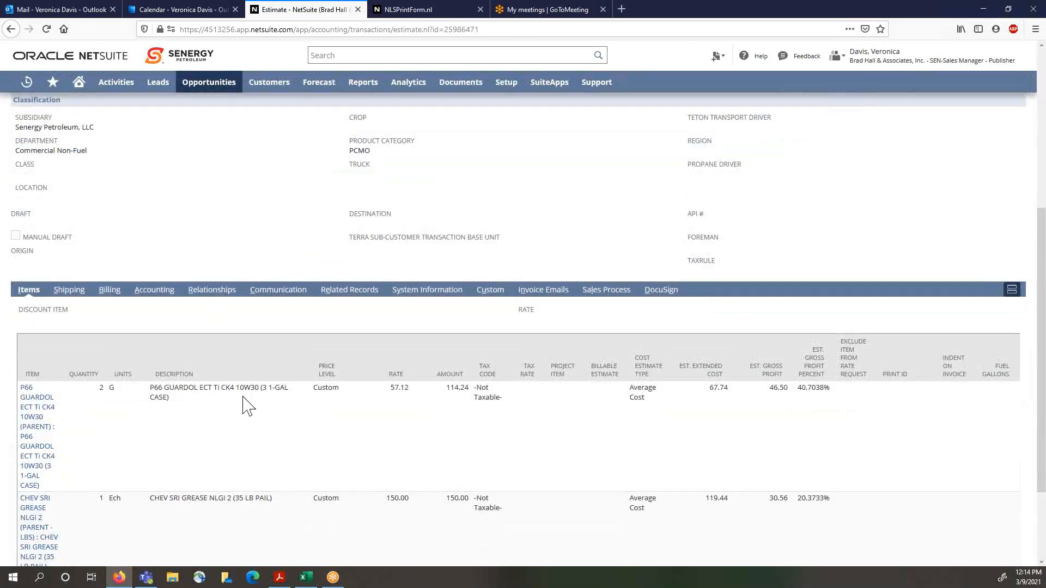
scroll(248, 406, "down", 2)
scroll(273, 431, "up", 7)
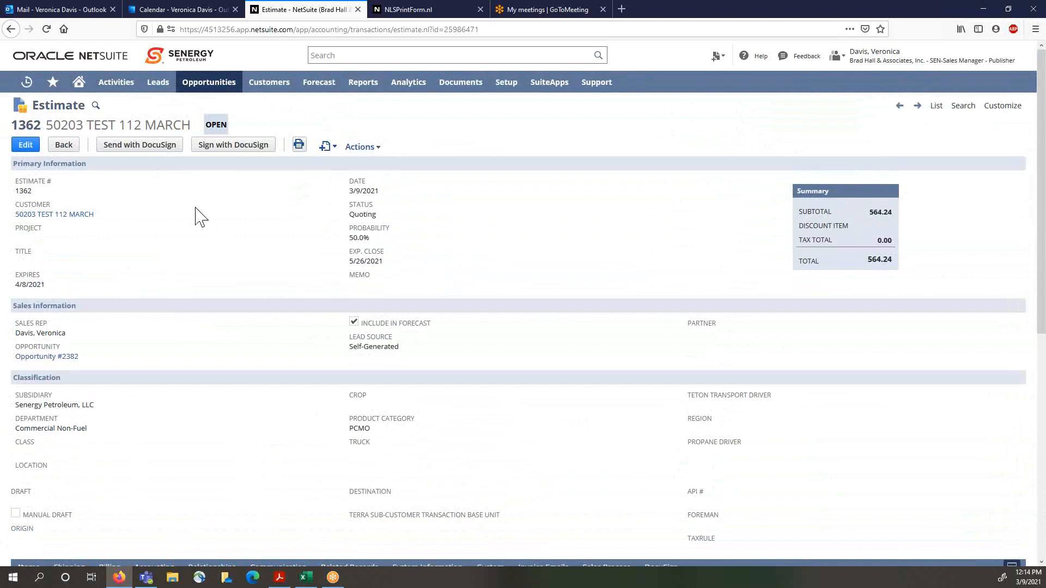
Step: Open the home dashboard and switch the Open Estimate Dashboard to the 2/1/2021 period, refreshing it
left_click(80, 84)
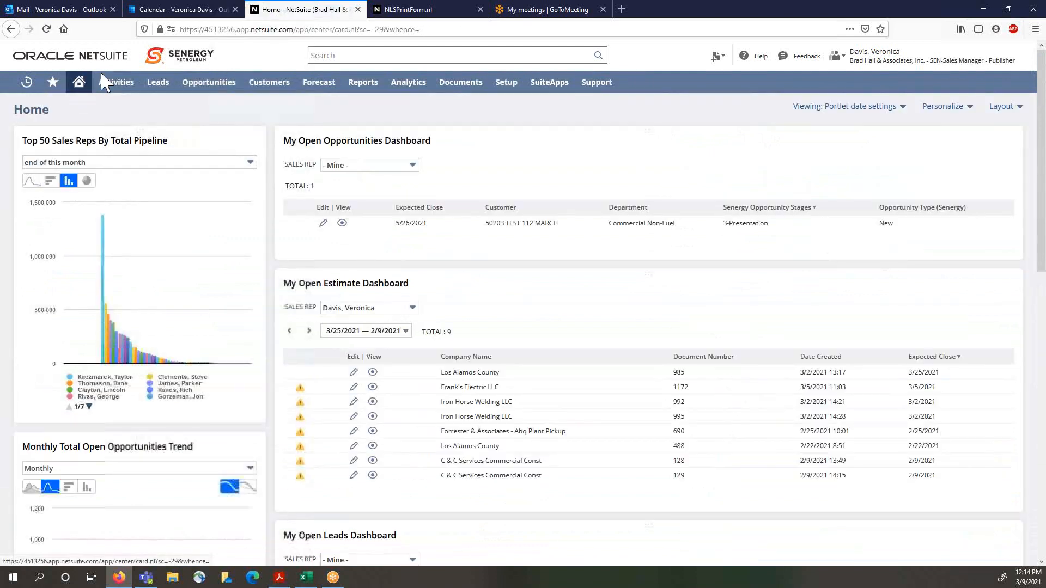
left_click(407, 331)
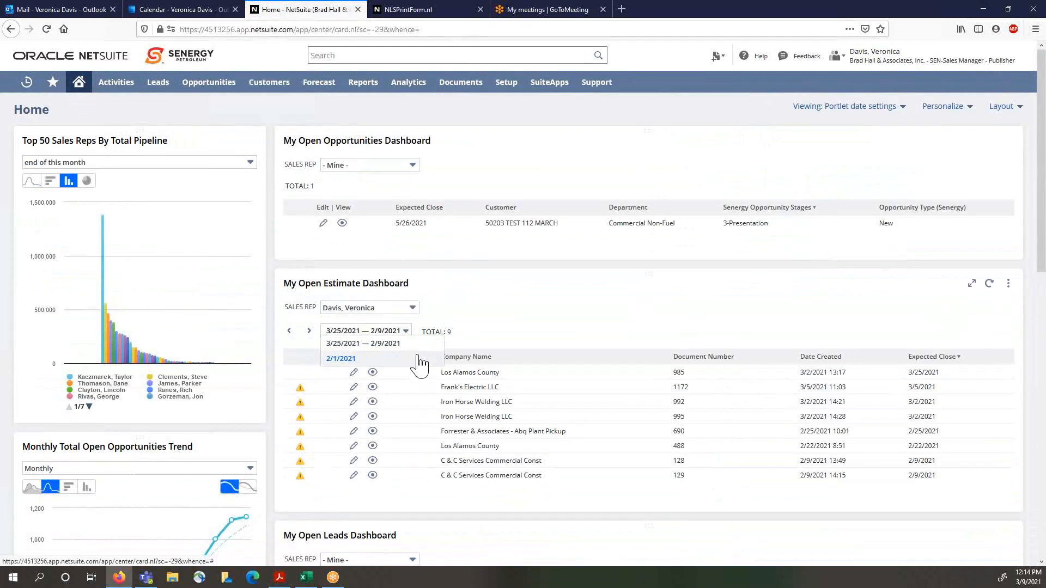
scroll(427, 465, "down", 1)
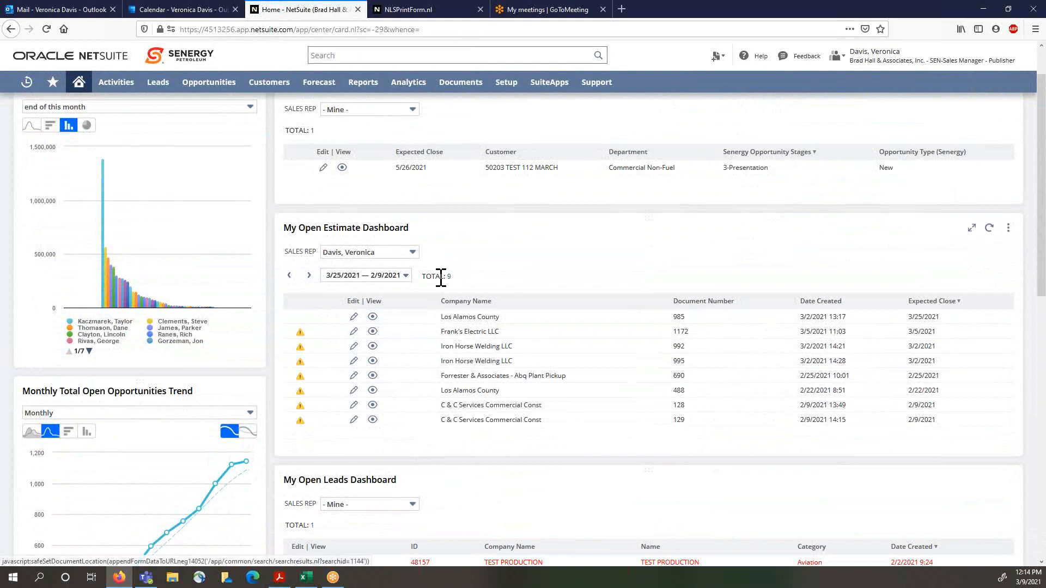
left_click(406, 275)
left_click(401, 302)
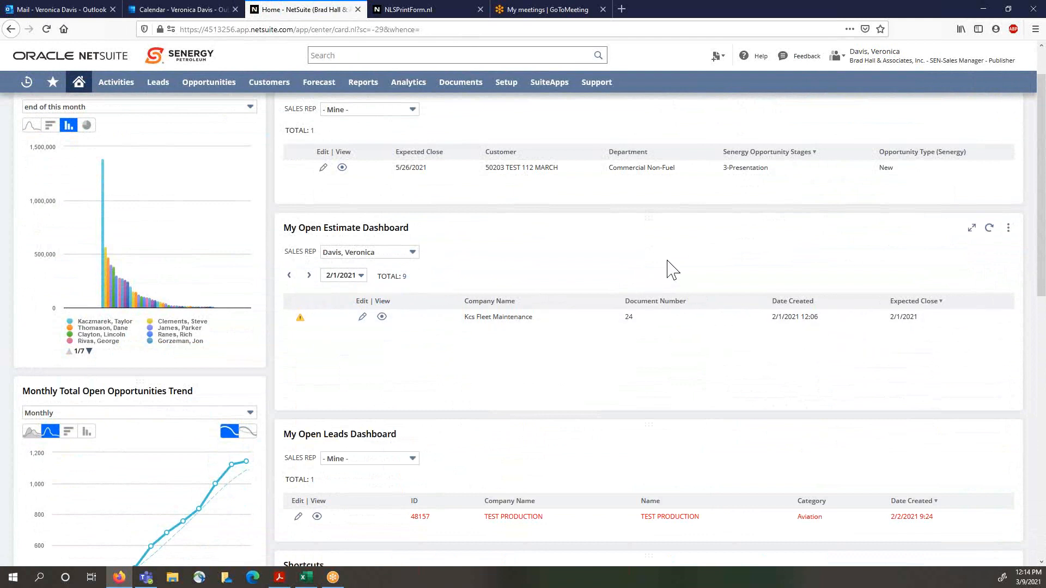
left_click(990, 230)
scroll(567, 405, "up", 2)
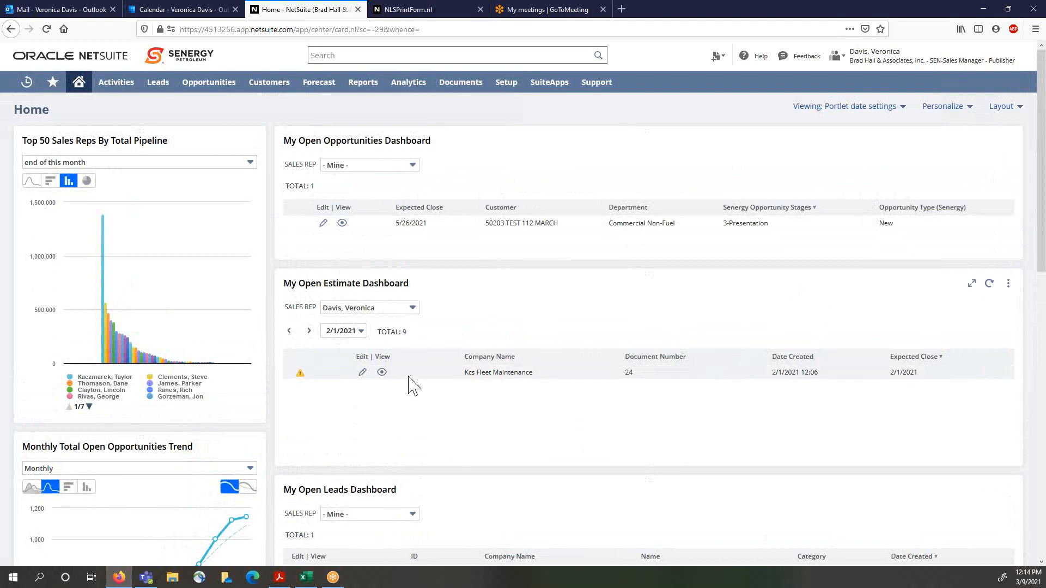
Step: Page through the Open Estimate Dashboard periods and refresh it to find the TEST 112 MARCH estimate
left_click(290, 332)
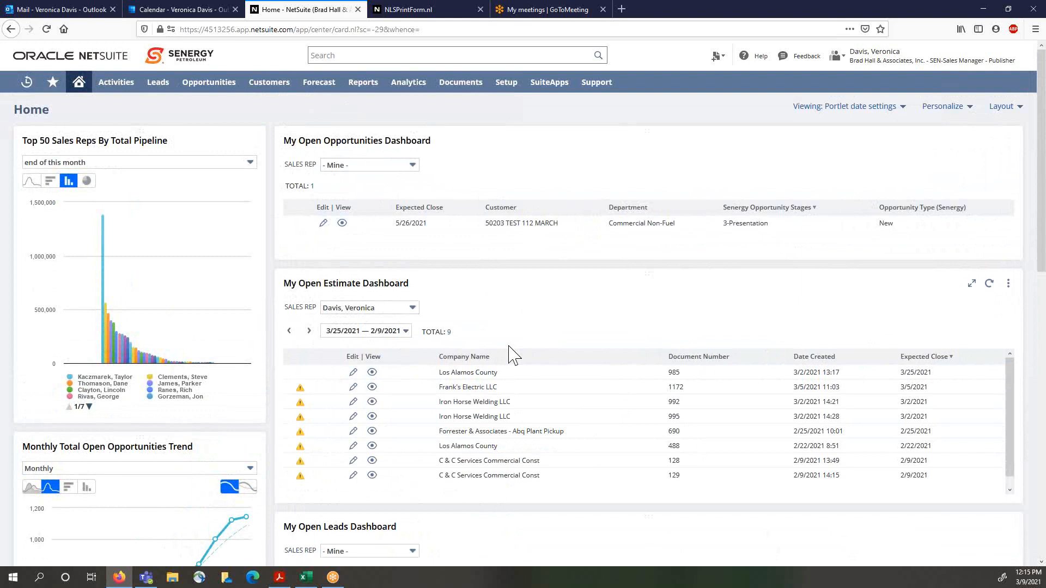
left_click(989, 284)
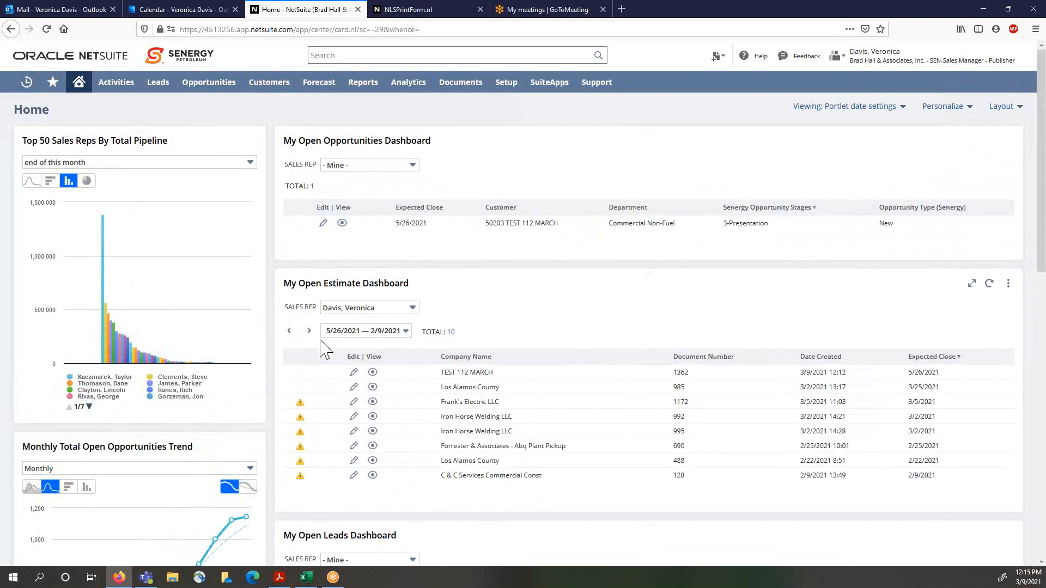
left_click(308, 332)
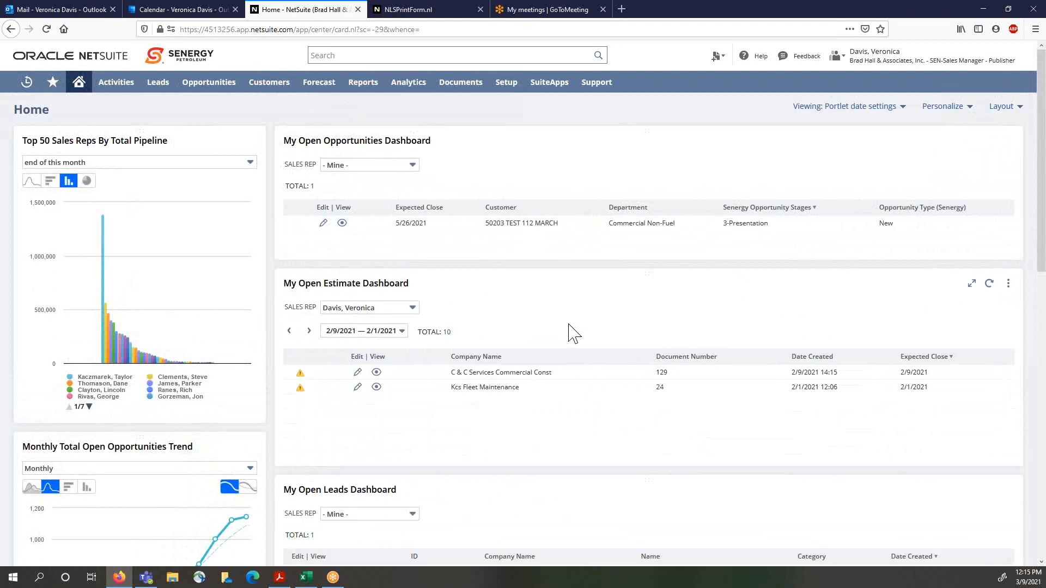
left_click(290, 331)
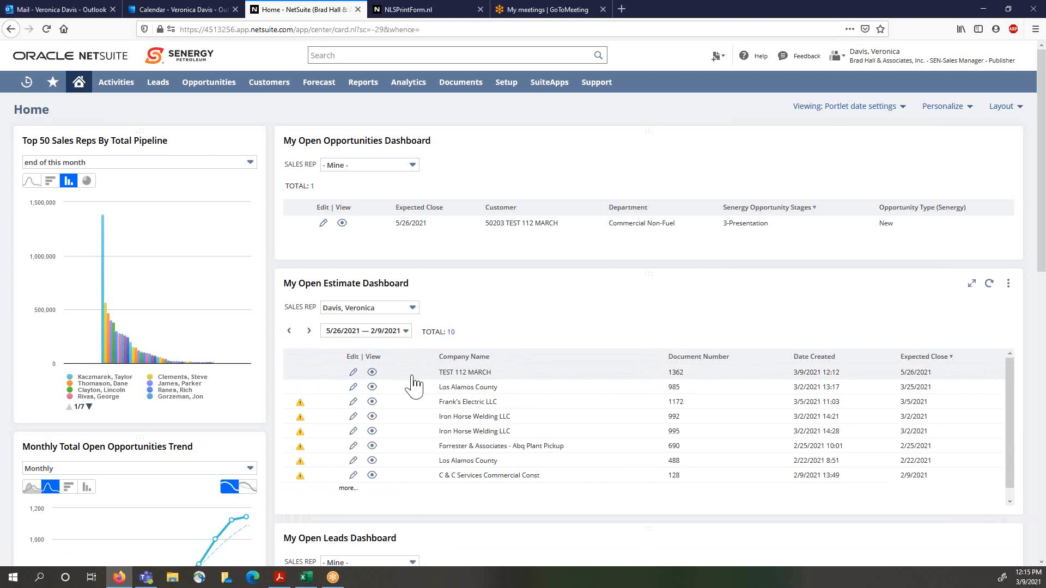
Step: Open the TEST 112 MARCH estimate for editing and remove the FUCHS item line
left_click(353, 372)
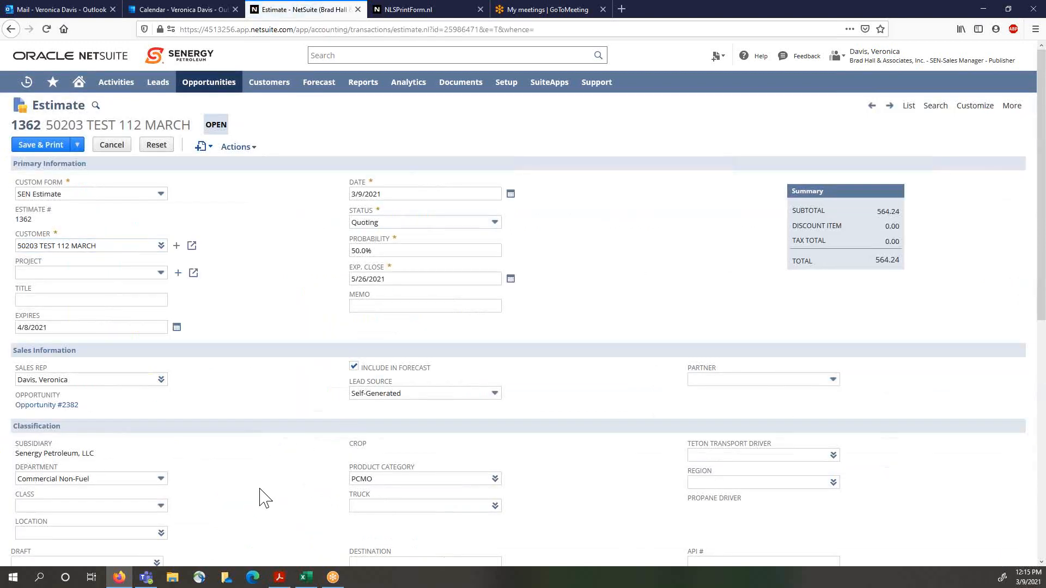
scroll(262, 493, "down", 5)
scroll(260, 487, "down", 2)
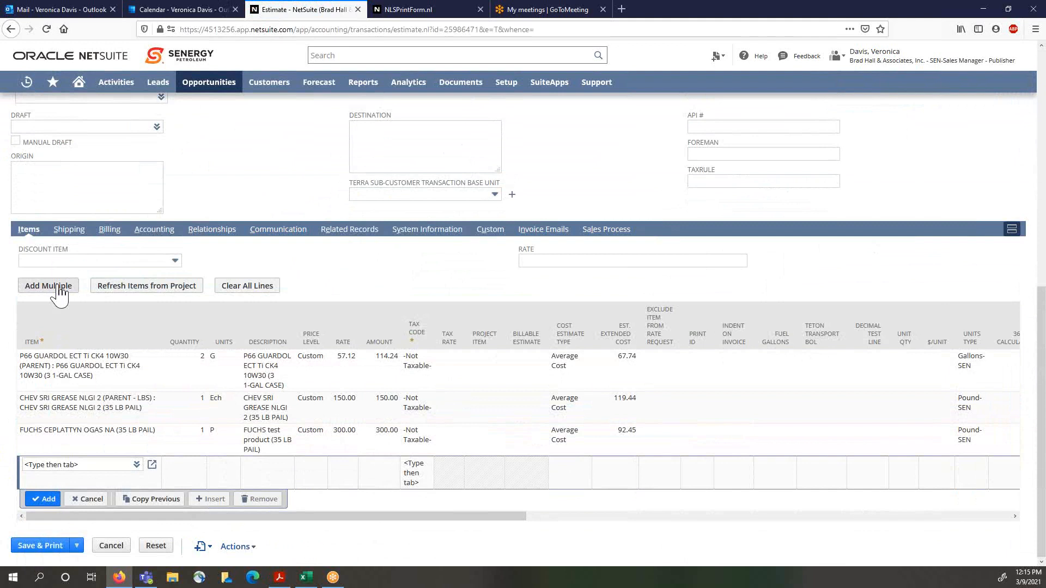
left_click(71, 448)
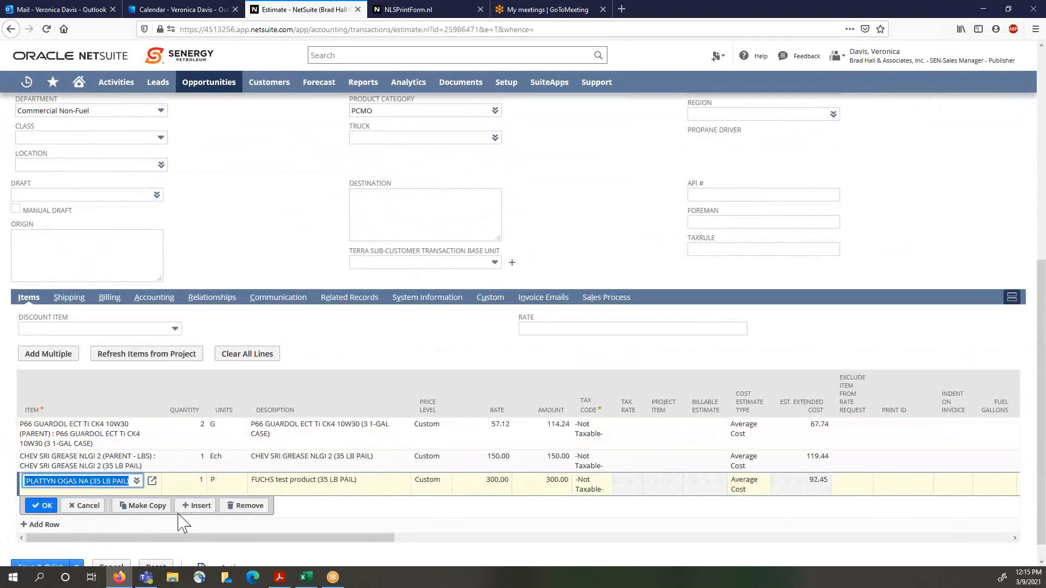
left_click(246, 506)
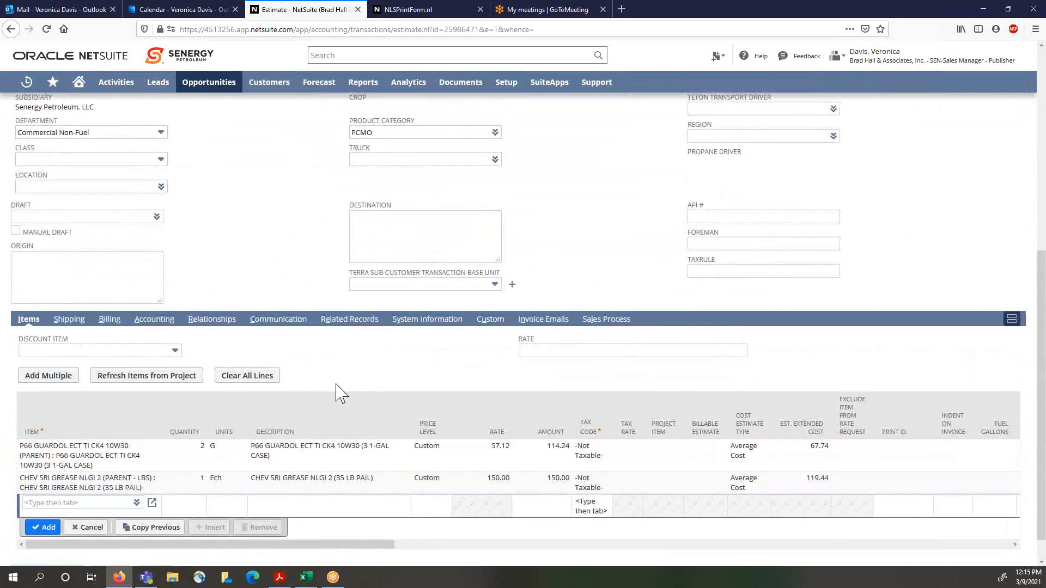
Step: Save and print the revised estimate and return to the home dashboard
scroll(339, 392, "down", 1)
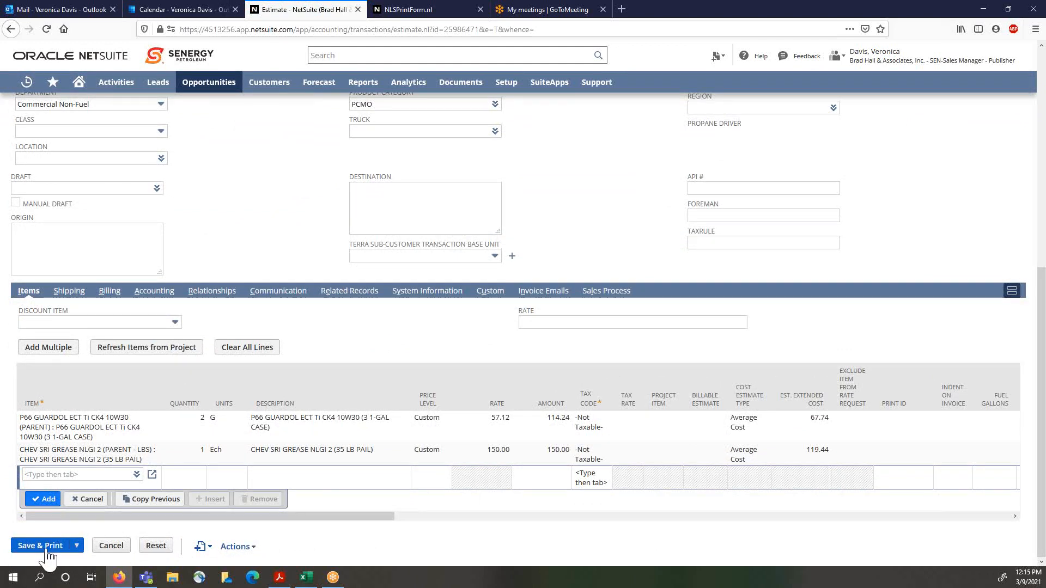
left_click(47, 548)
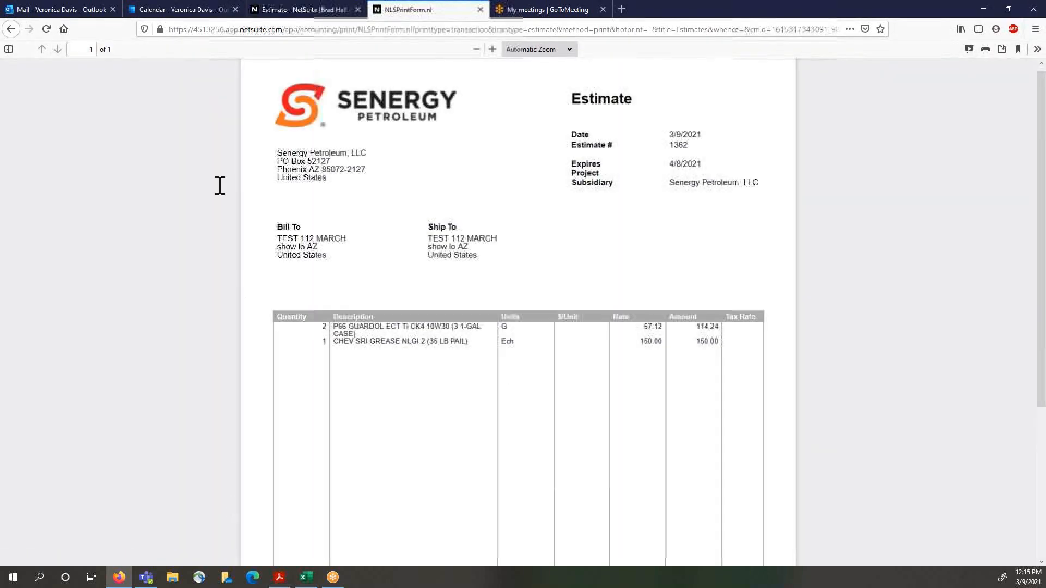
left_click(294, 9)
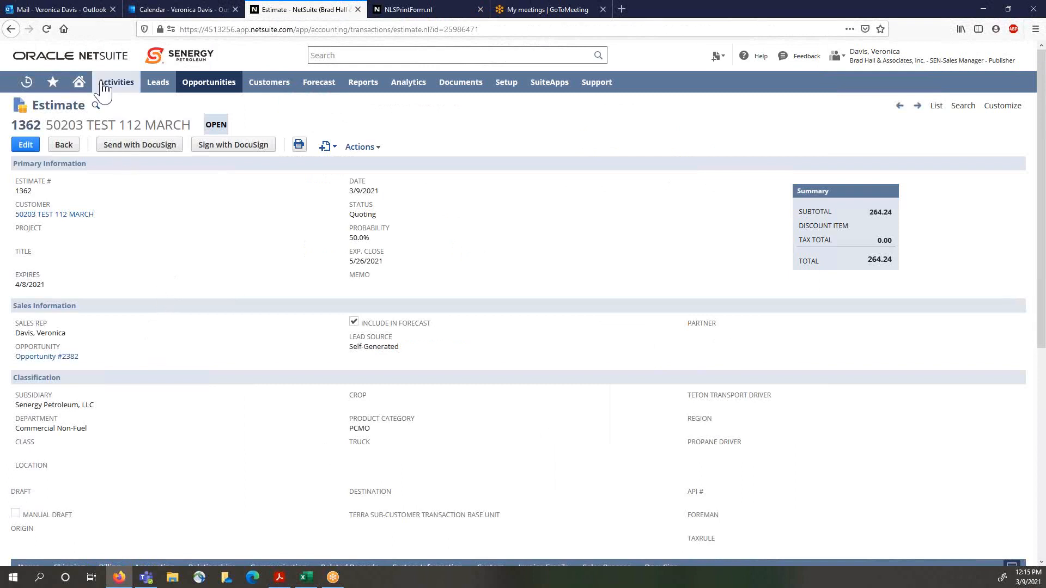
left_click(81, 85)
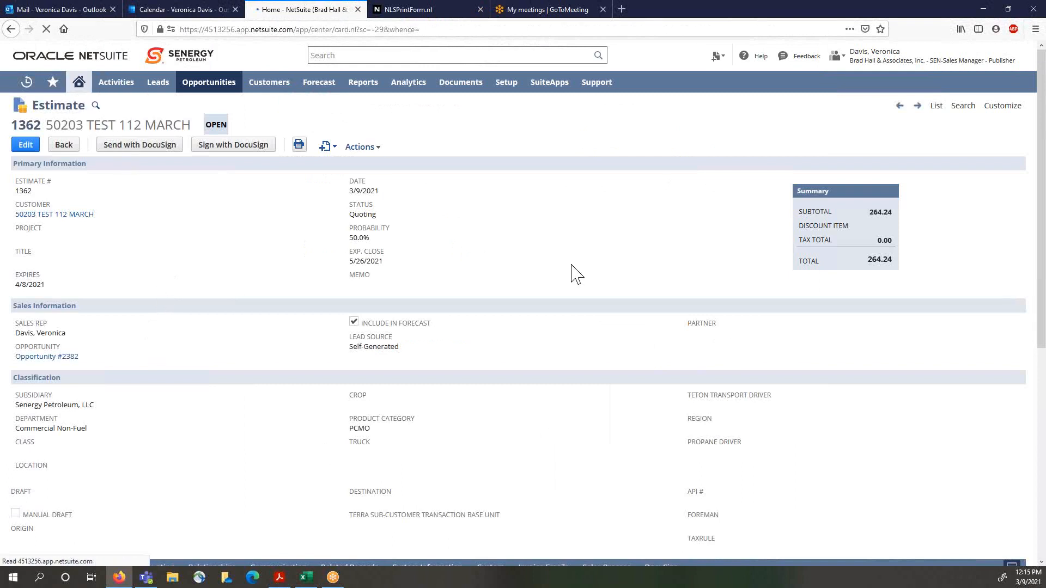